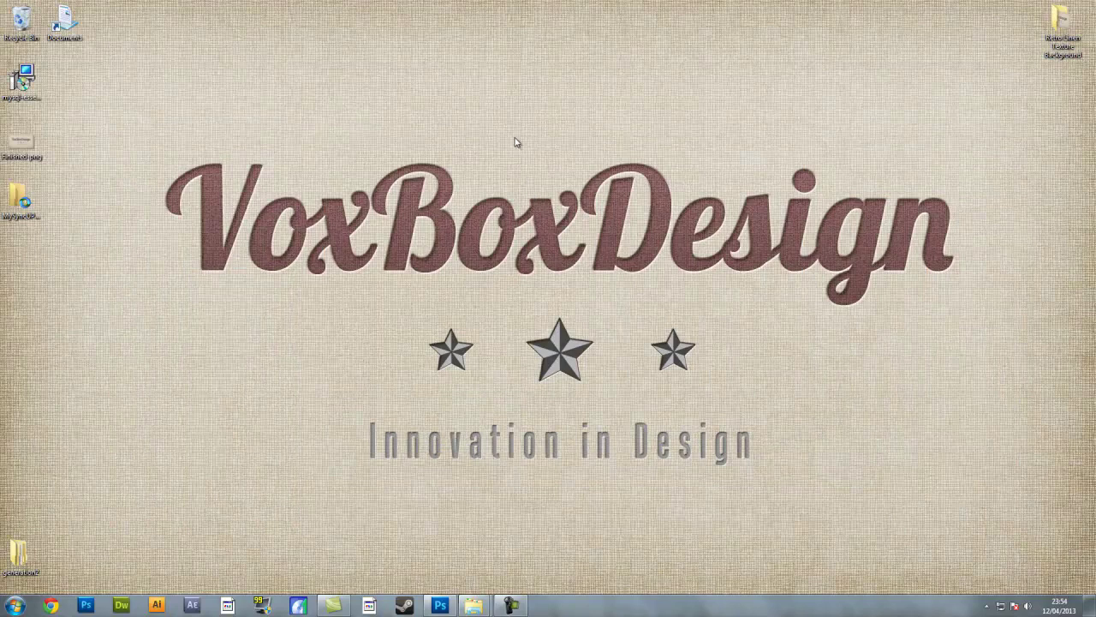
Step: Check the desktop screen resolution settings and close them
right_click(514, 140)
left_click(573, 266)
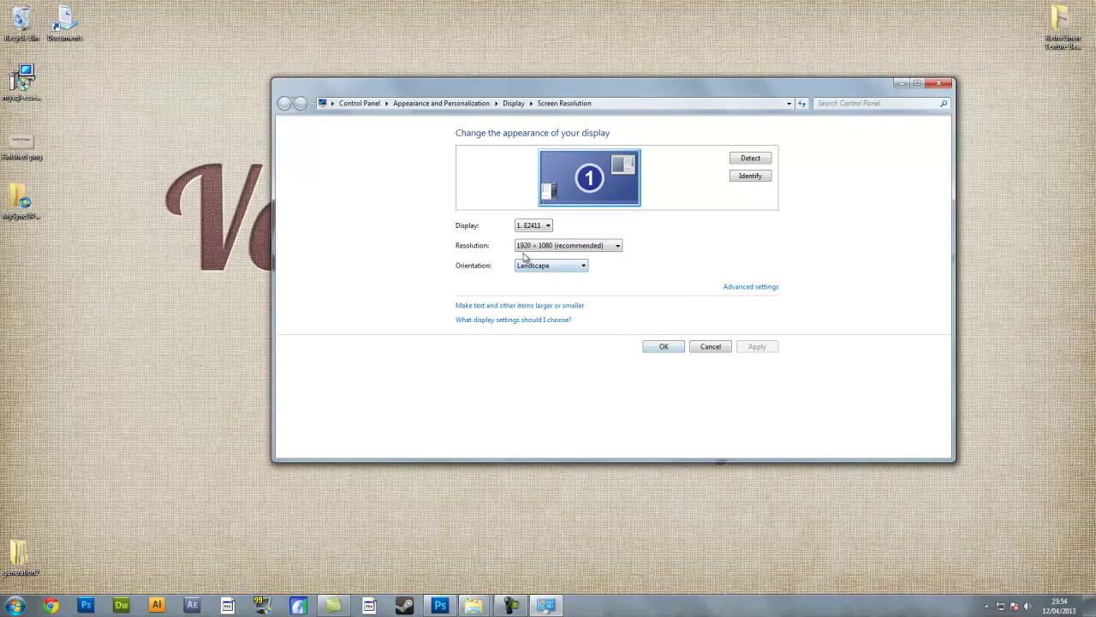
left_click(657, 347)
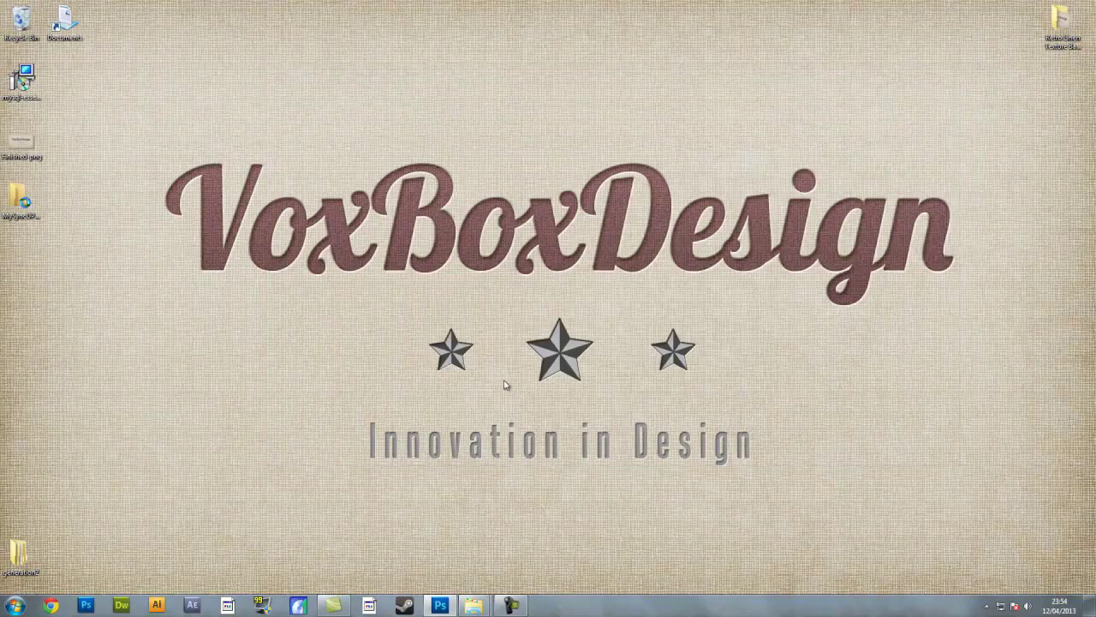
Step: Create a white 1920 × 1080 document at 300 ppi, then minimize Photoshop
left_click(440, 606)
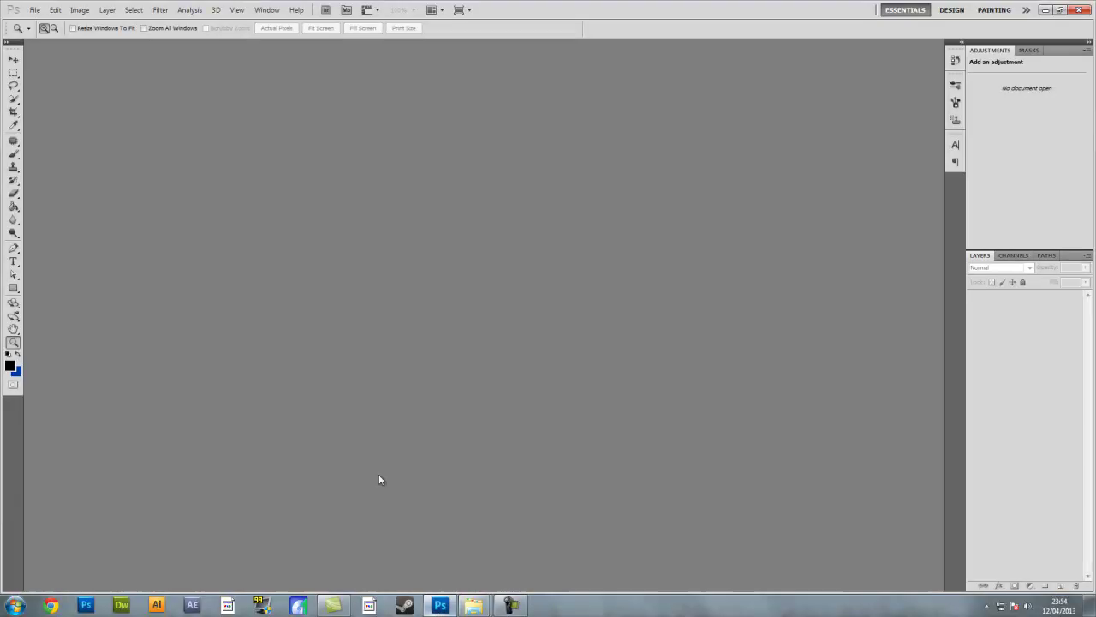
left_click(34, 9)
left_click(45, 26)
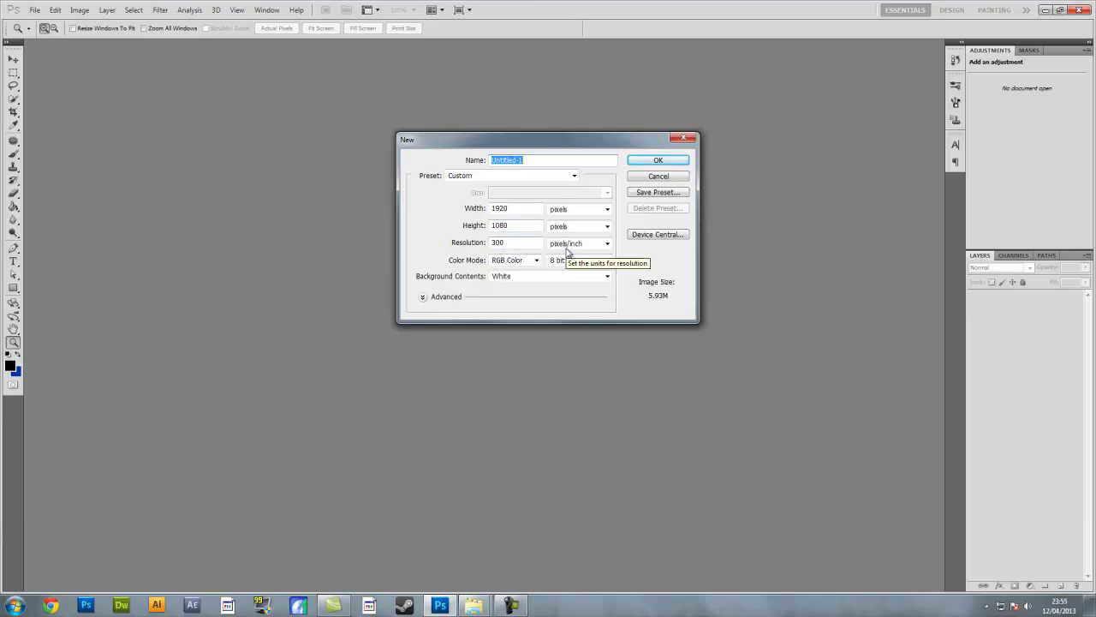
left_click(669, 166)
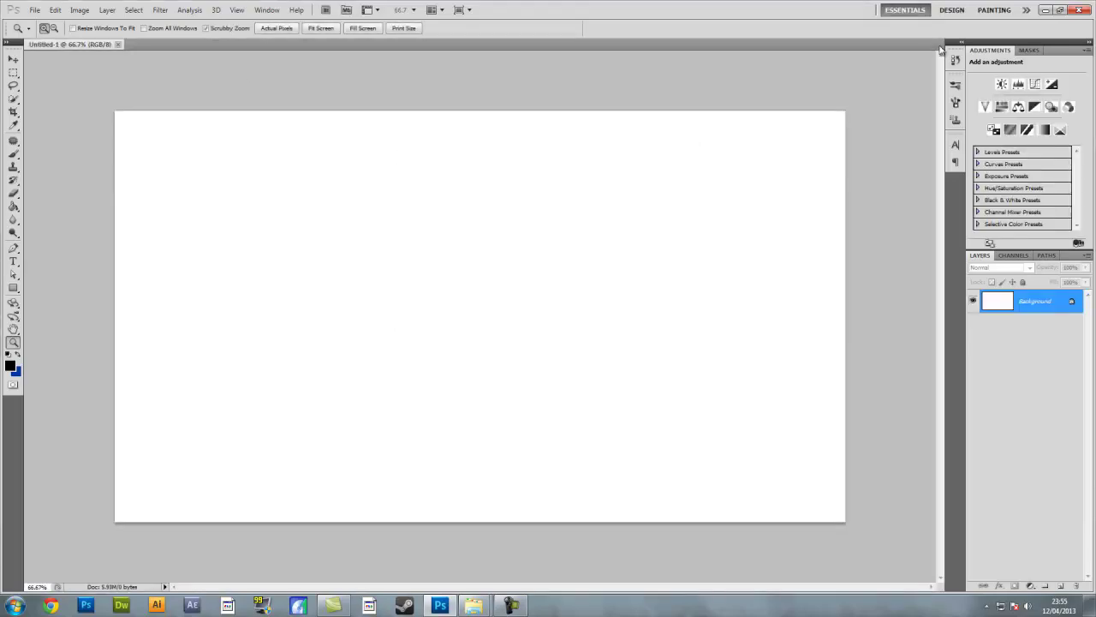
left_click(1046, 11)
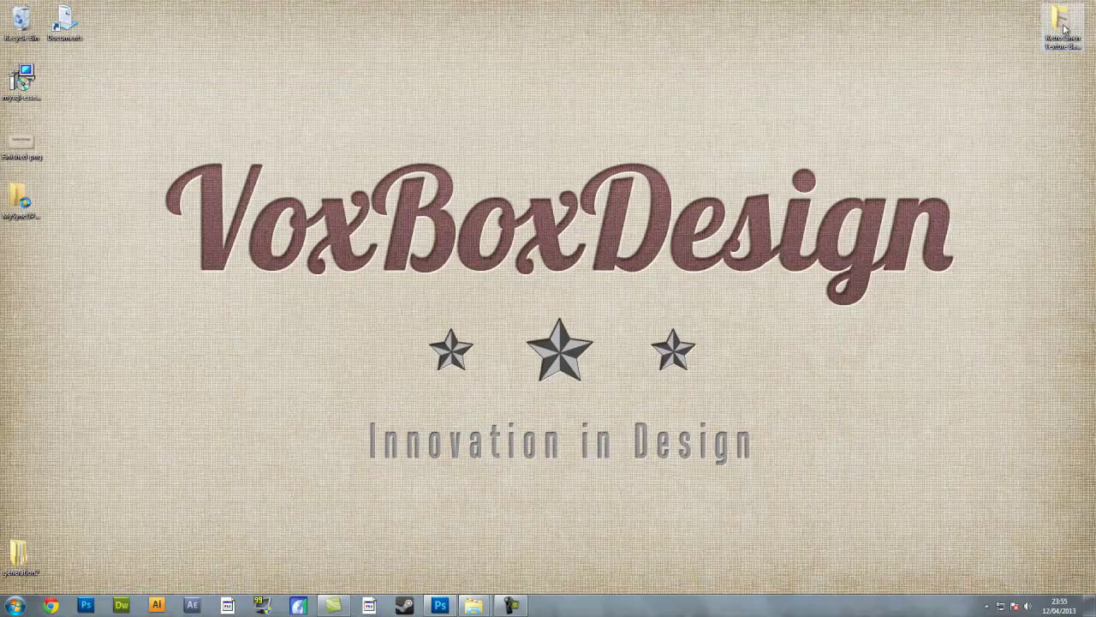
Step: Check the Stars, Lobster 1.4 font and 1 image files in Source Files, then return to Photoshop
double_click(1062, 26)
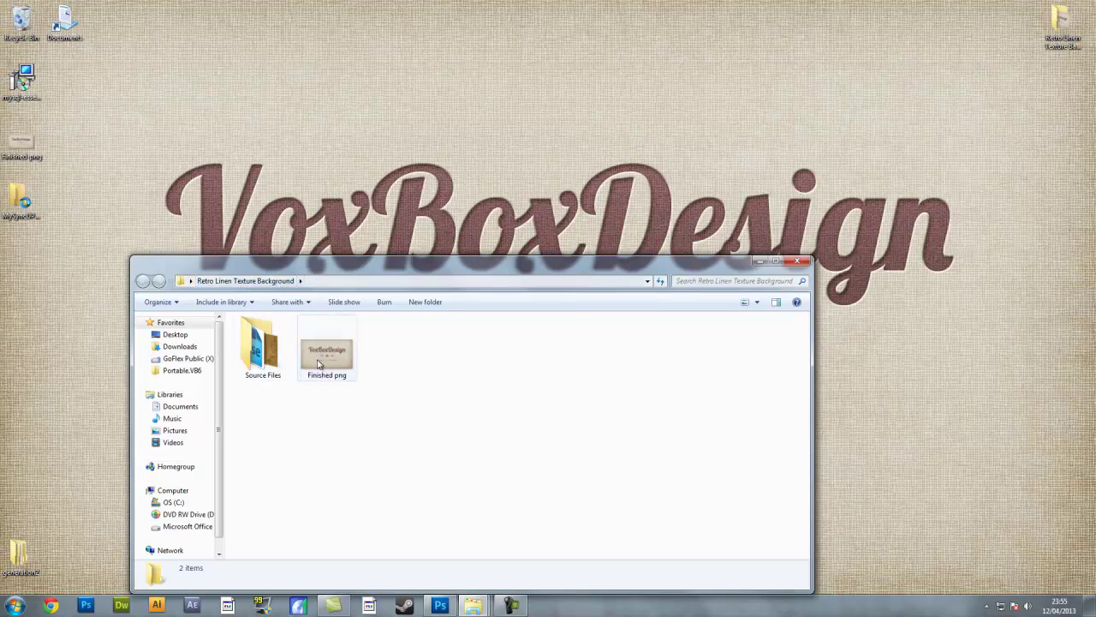
double_click(249, 347)
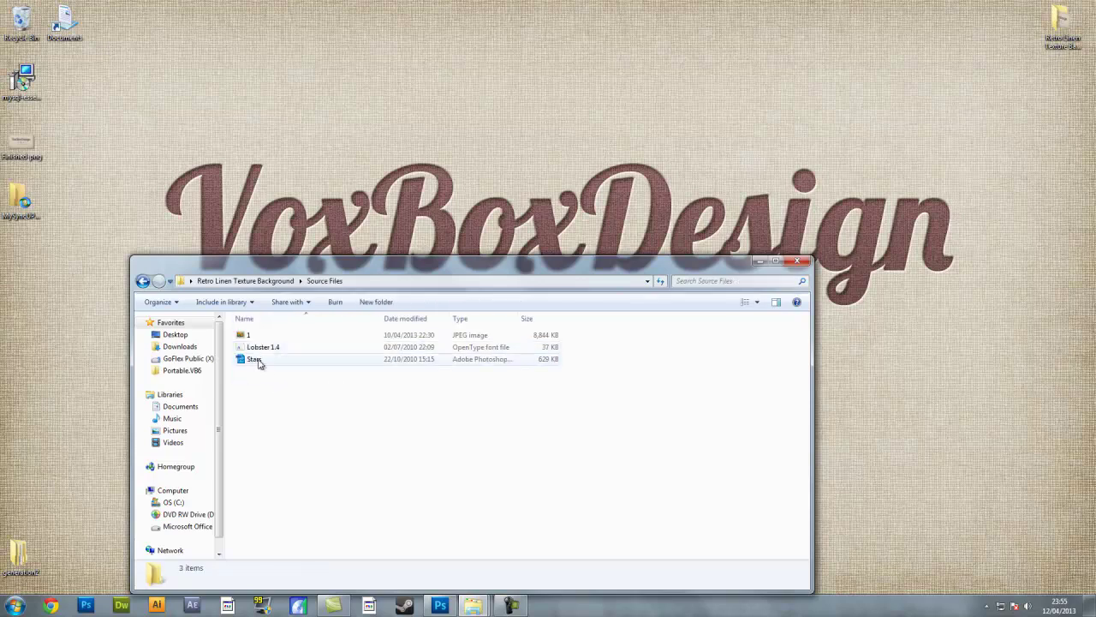
left_click(267, 364)
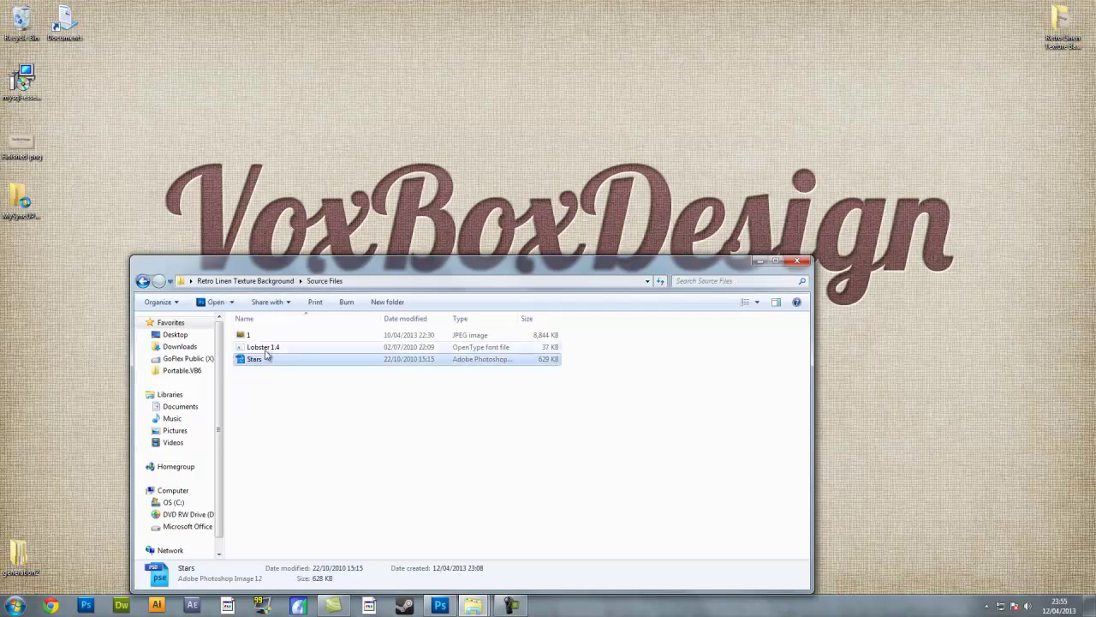
left_click(265, 350)
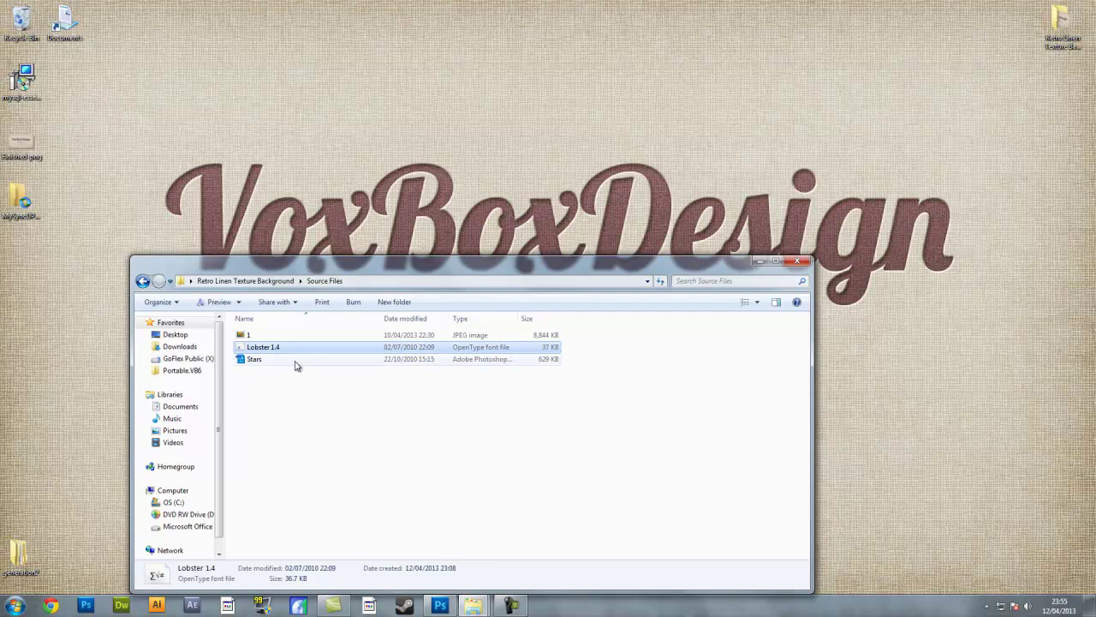
left_click(273, 335)
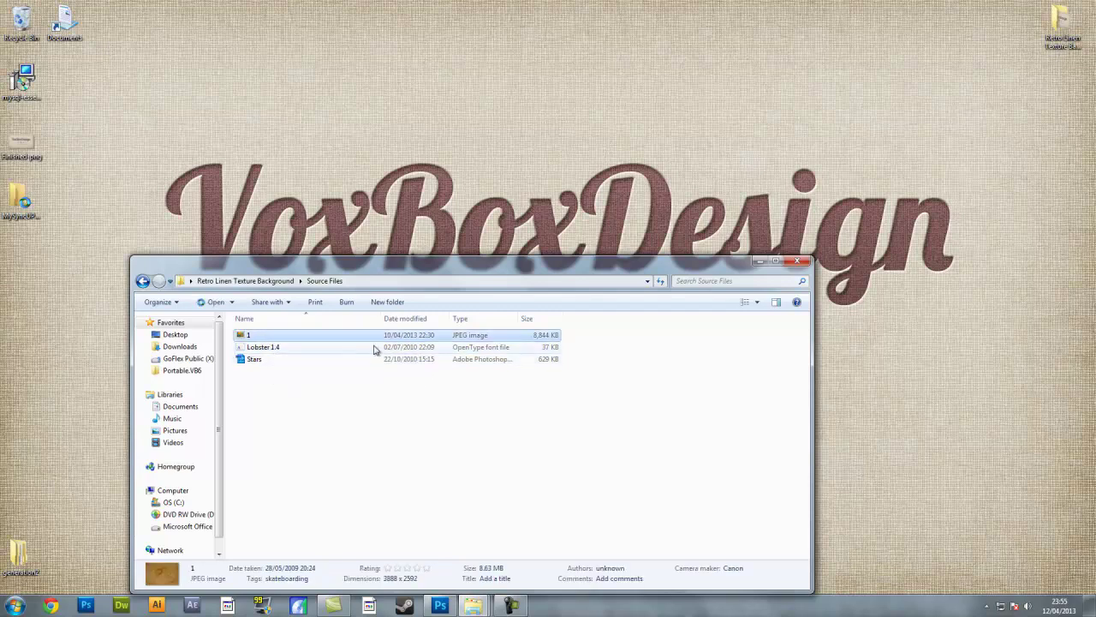
left_click(759, 262)
left_click(442, 607)
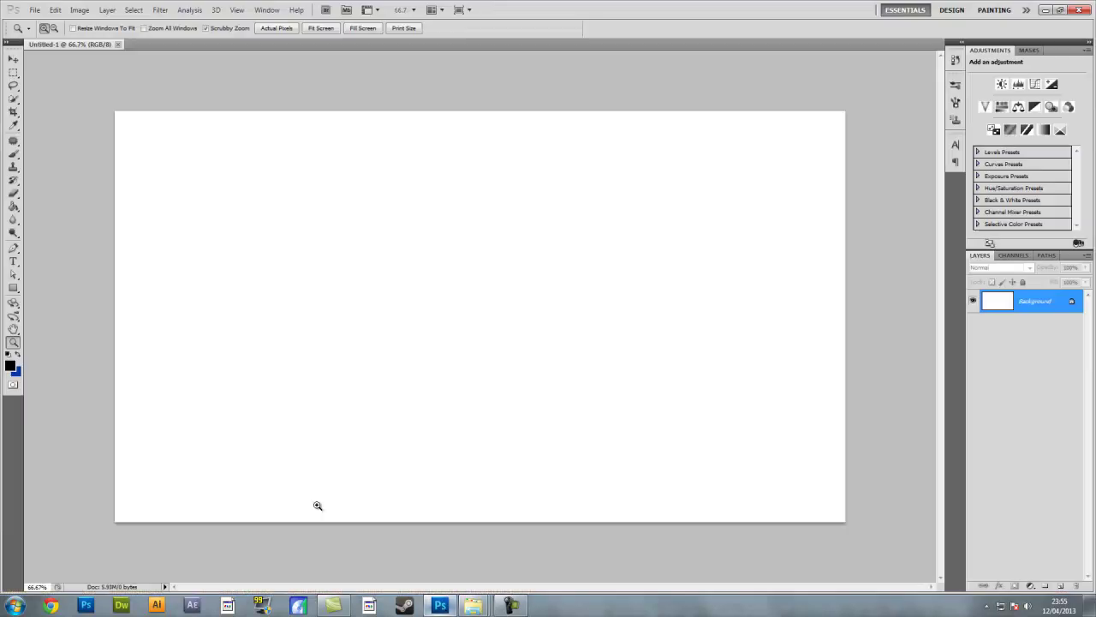
Step: Fill the canvas with the foreground colour c7c2bb using the Paint Bucket
left_click(11, 367)
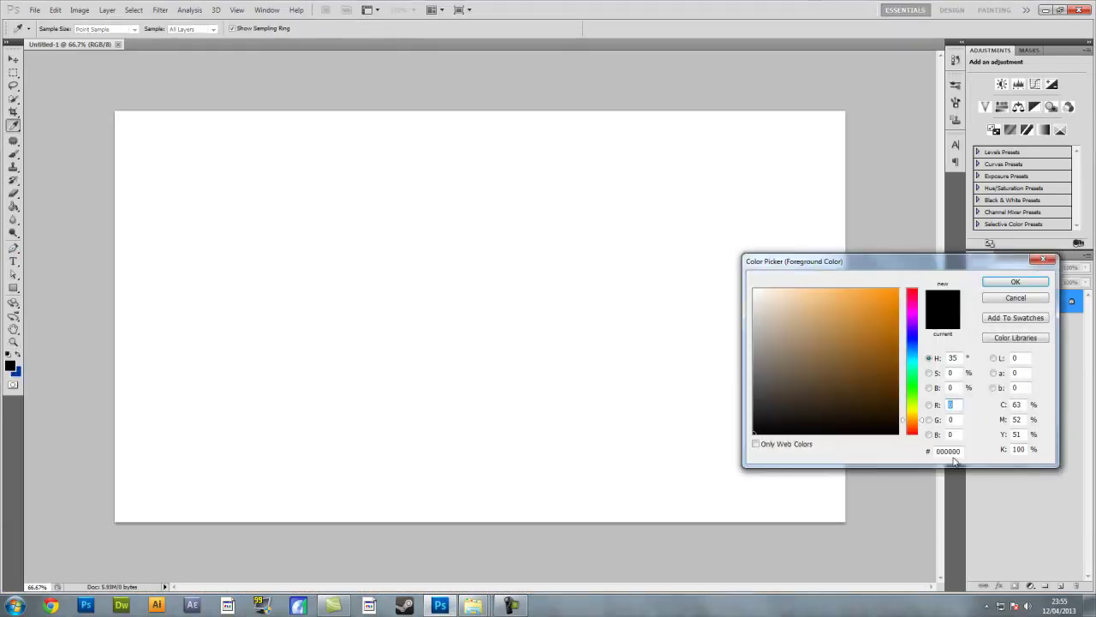
double_click(959, 451)
type("c")
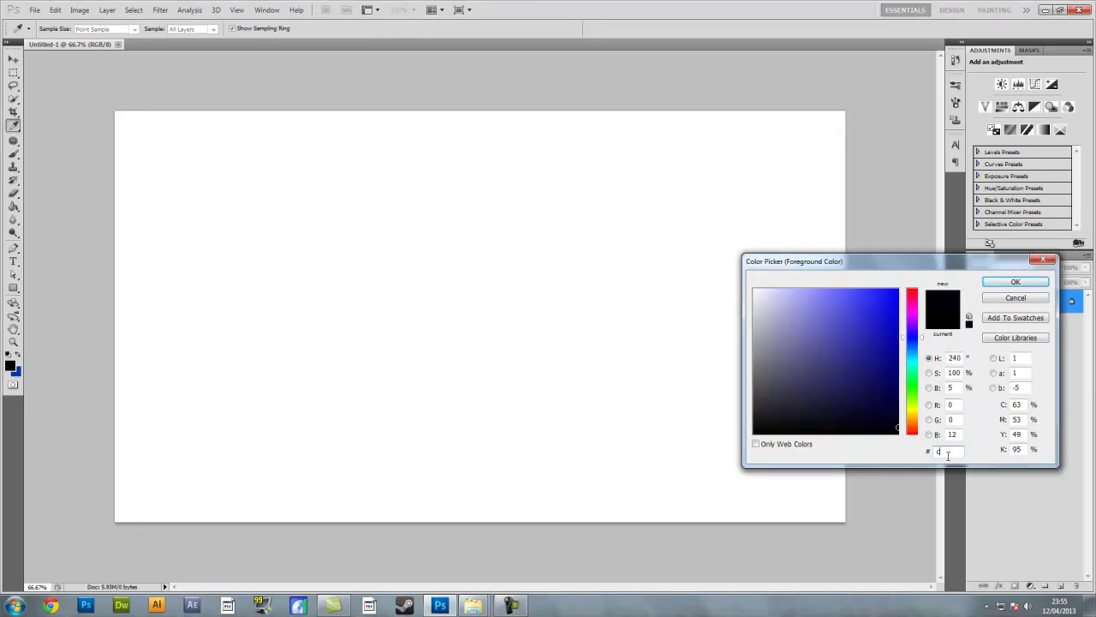
type("7c2")
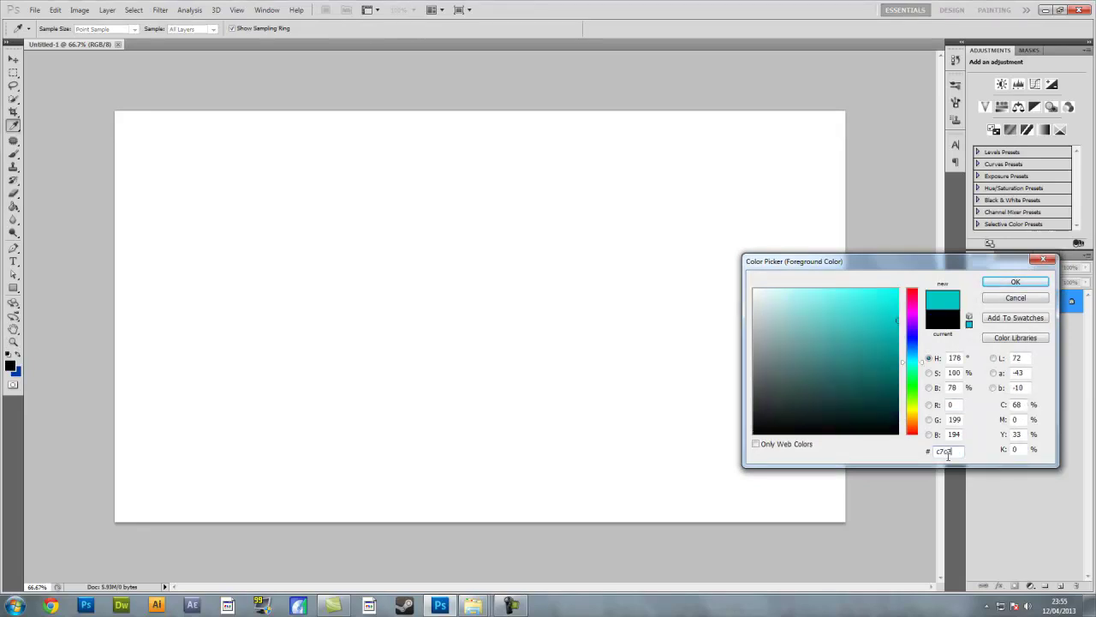
type("bb")
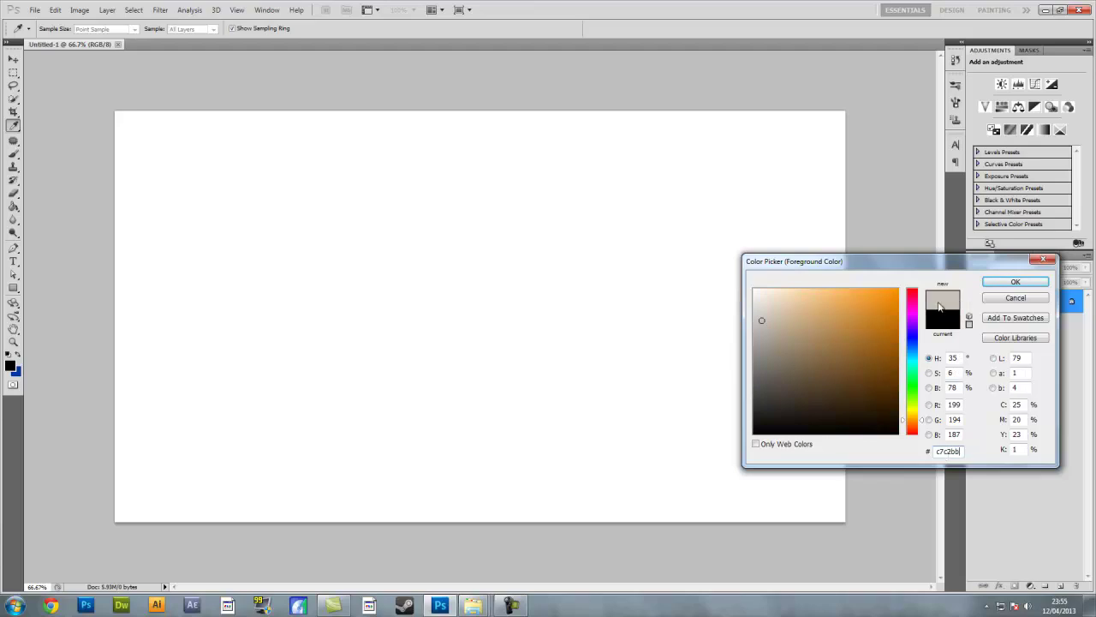
left_click(1001, 285)
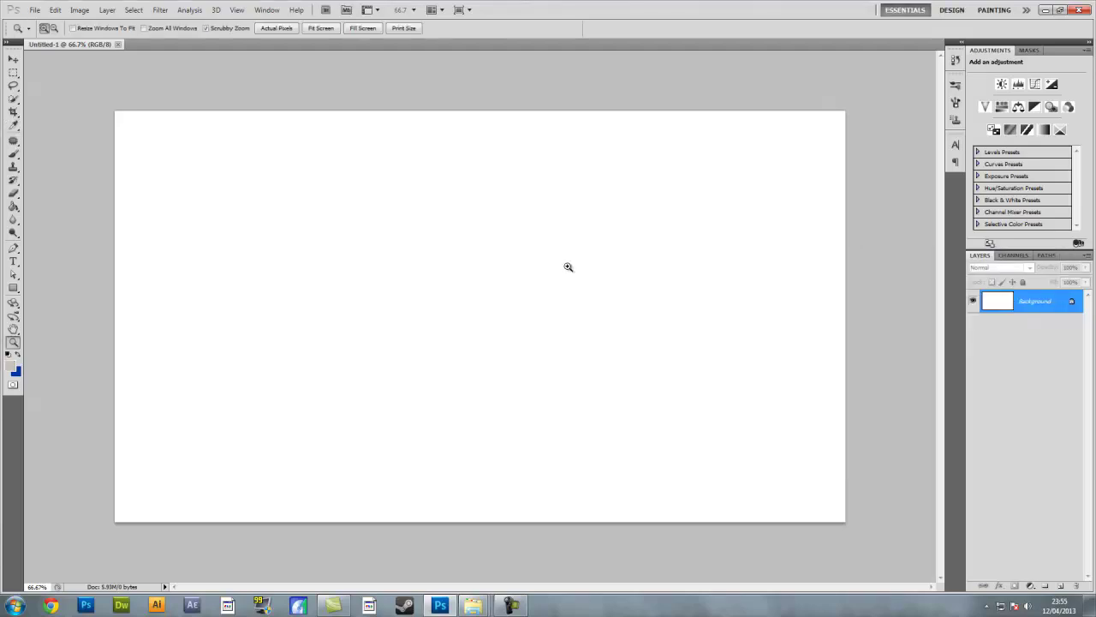
left_click(13, 206)
left_click(167, 209)
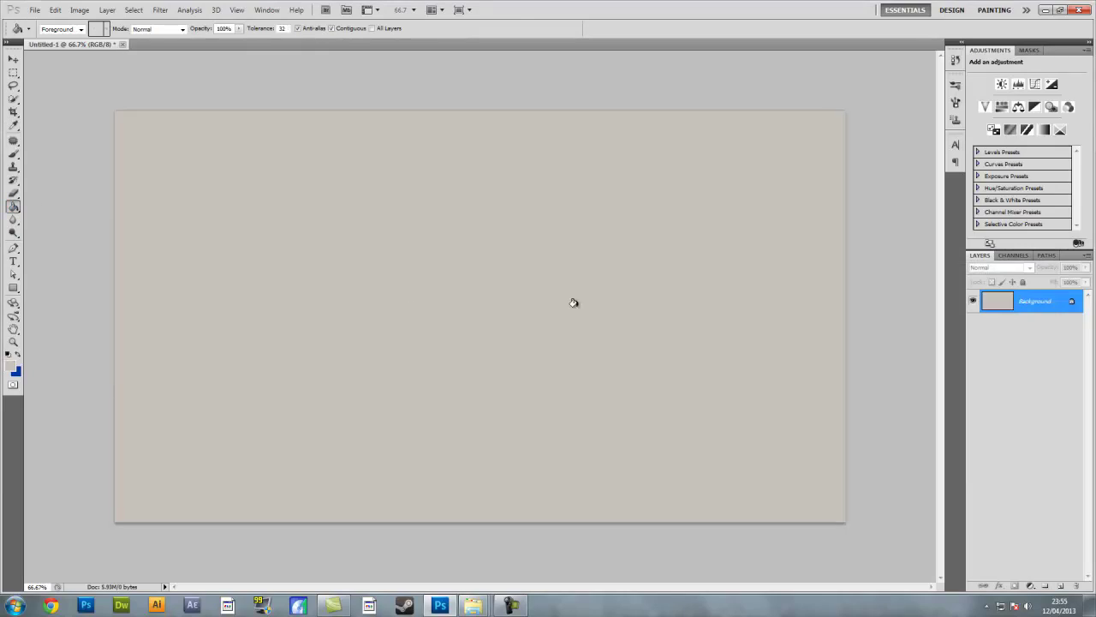
Step: Convert the Background to Layer 0 and open its Layer Style dialog
double_click(1036, 305)
left_click(646, 193)
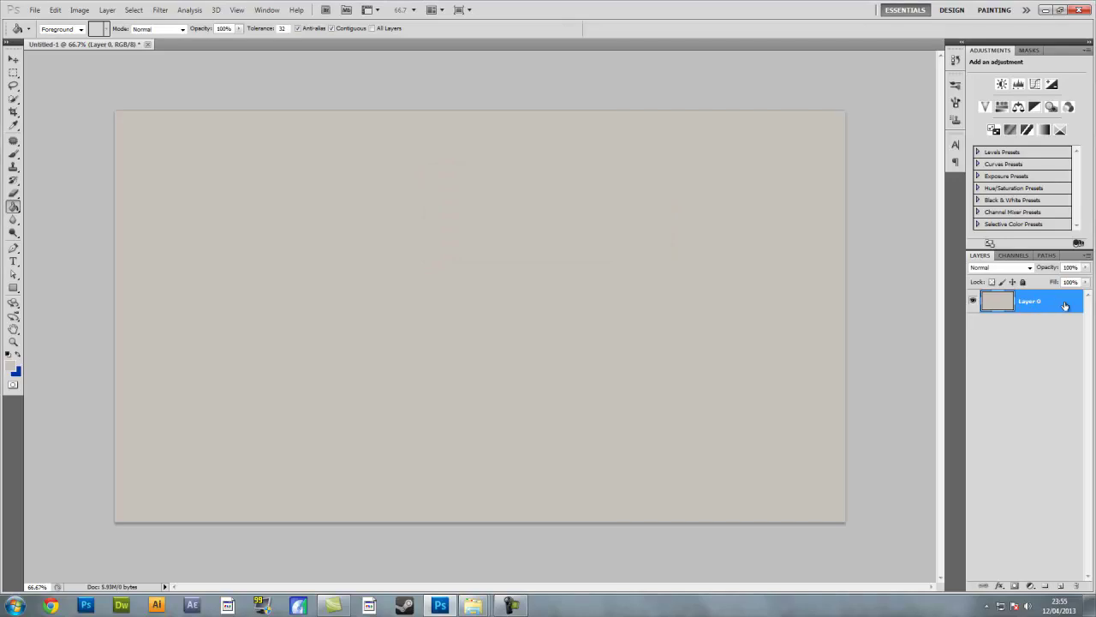
double_click(1068, 306)
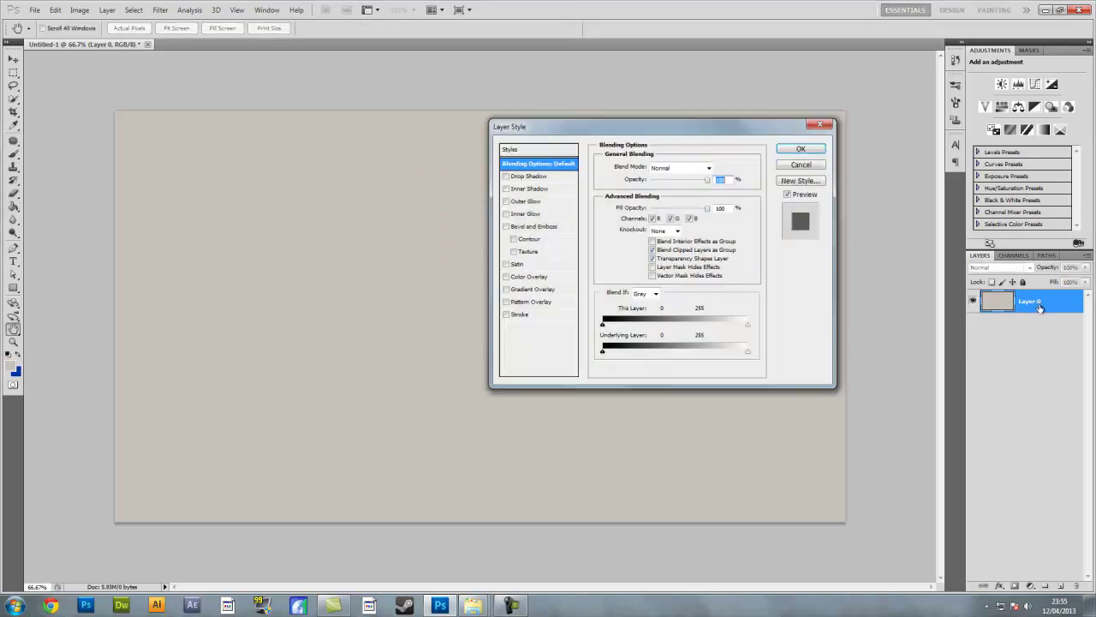
Step: Add a black anti-aliased Color Burn inner glow, 45% opacity, 250 px, and enable Gradient Overlay
left_click(540, 214)
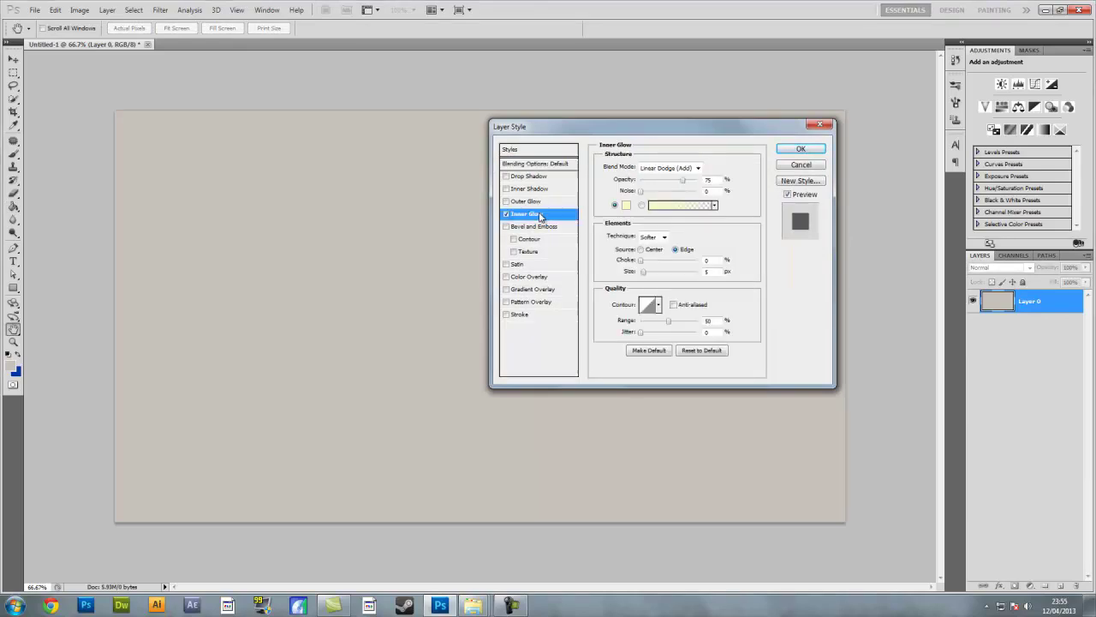
left_click(660, 168)
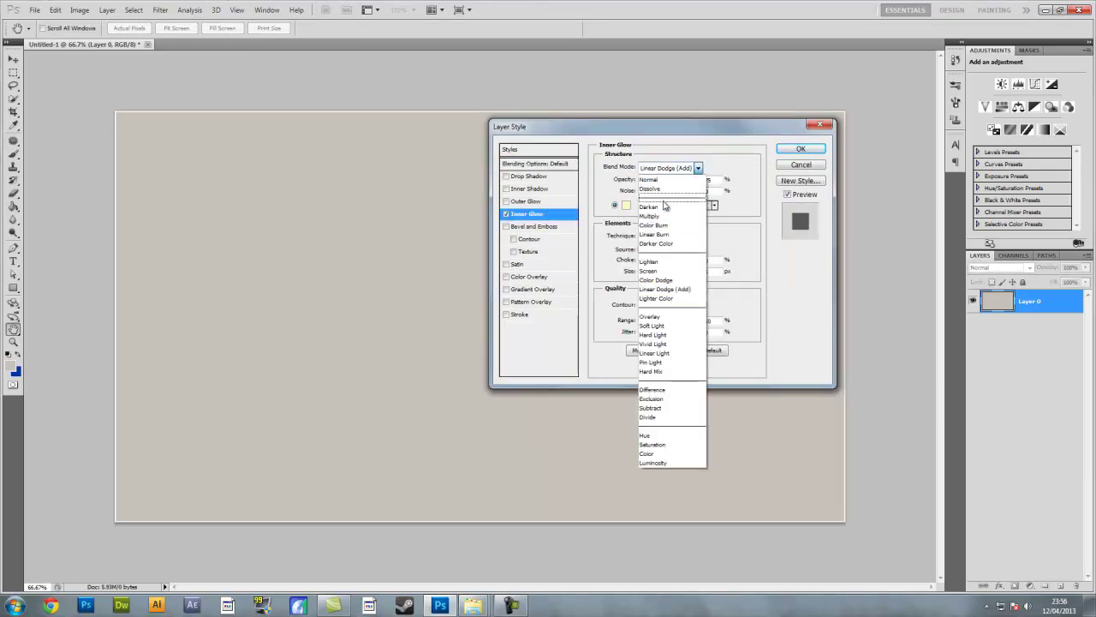
left_click(667, 220)
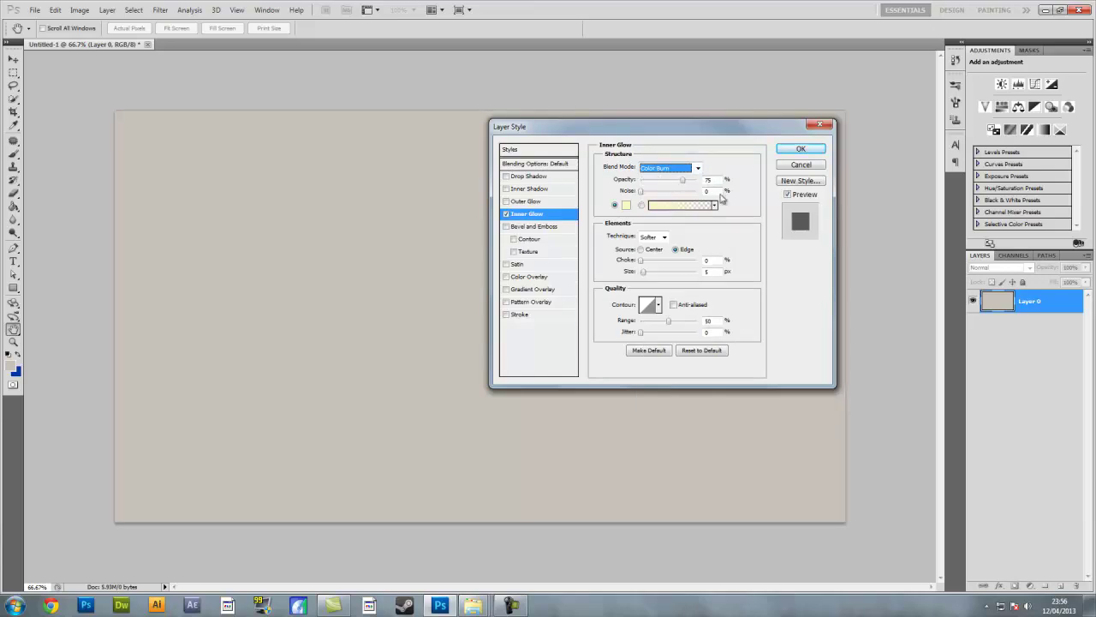
left_click(707, 180)
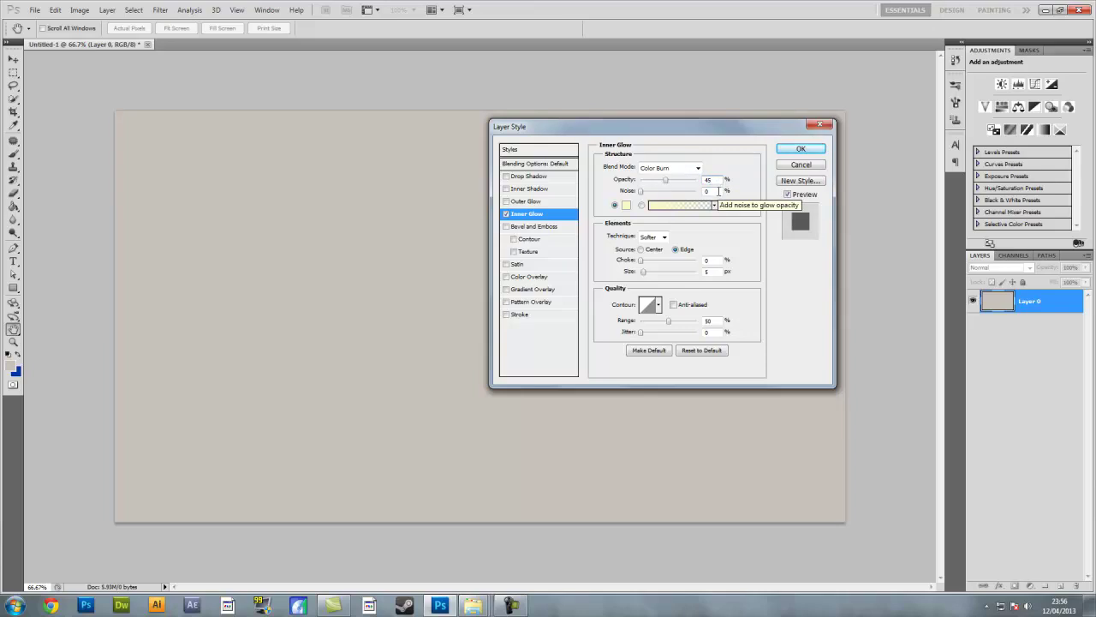
left_click(622, 209)
left_click(757, 433)
left_click(1013, 280)
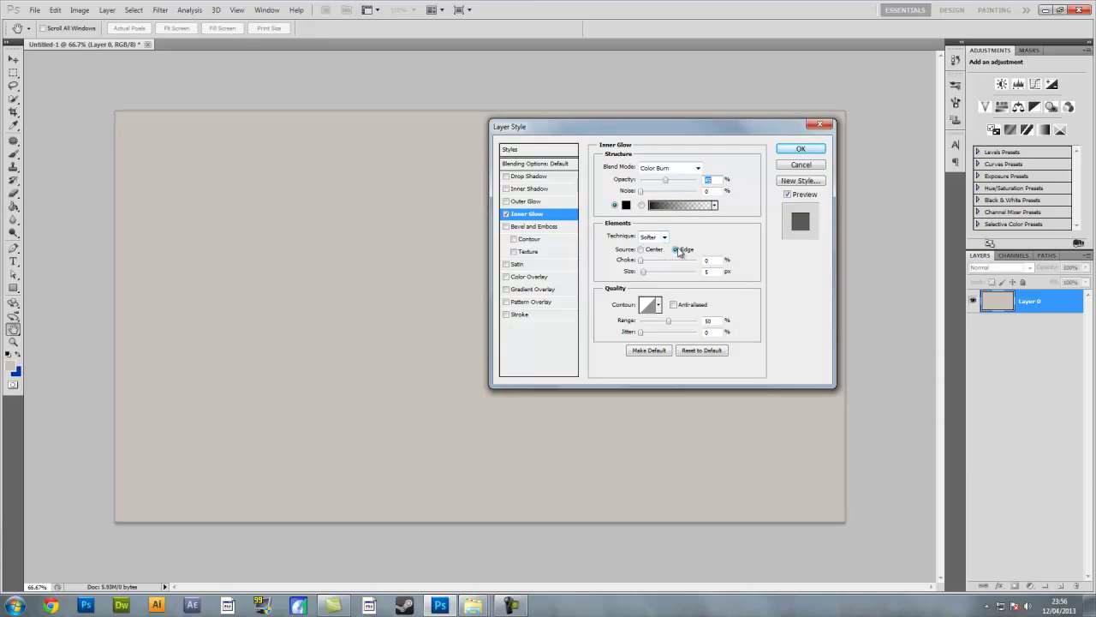
left_click(713, 259)
type("250")
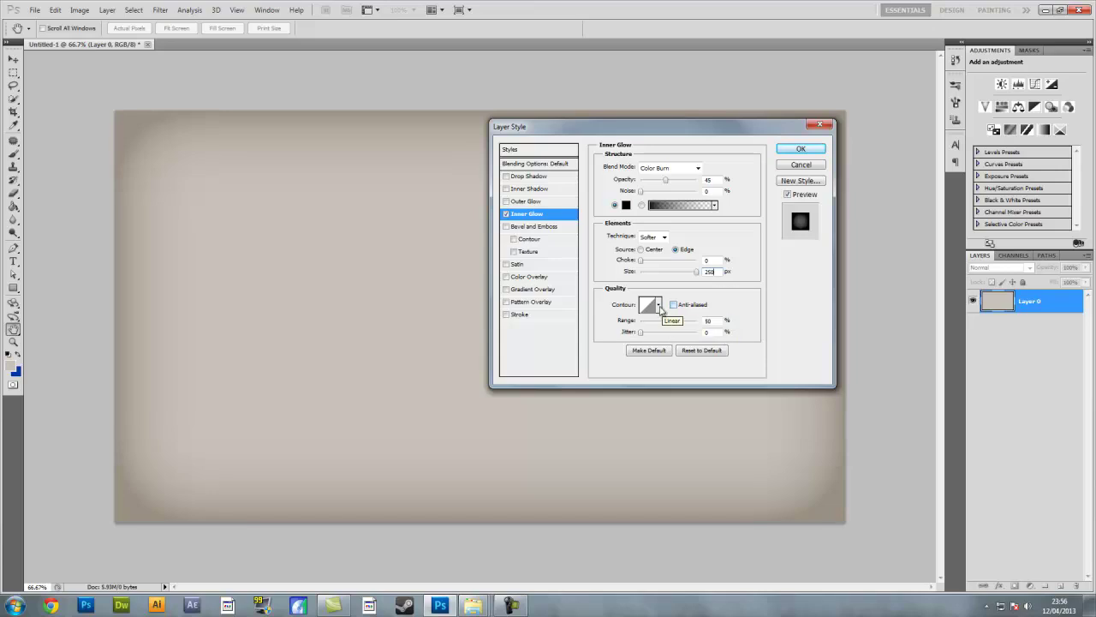
left_click(673, 305)
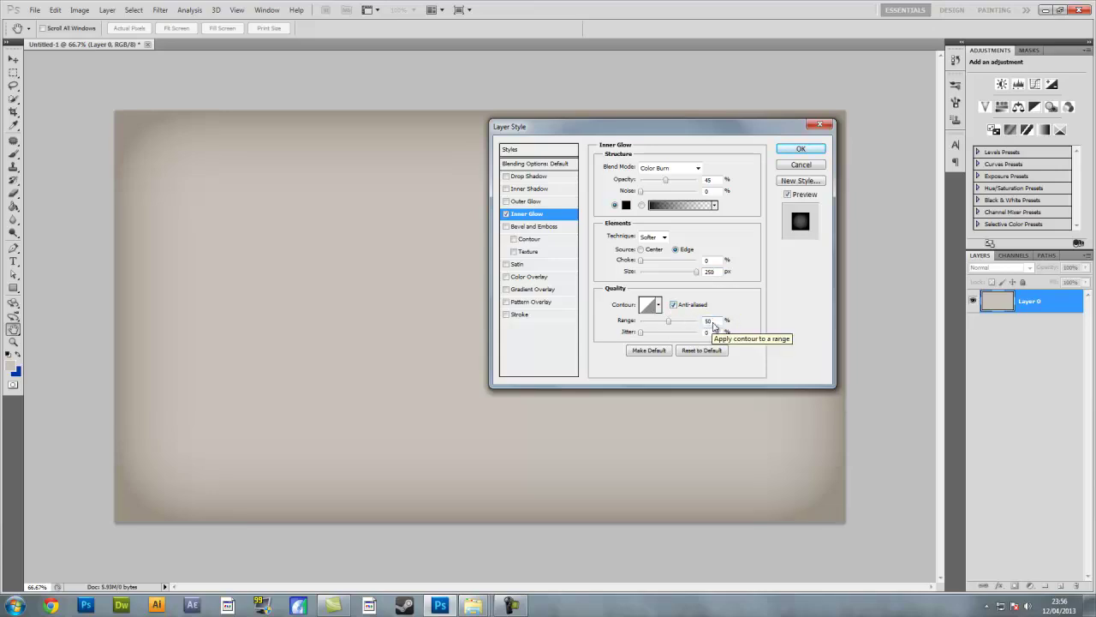
left_click(539, 290)
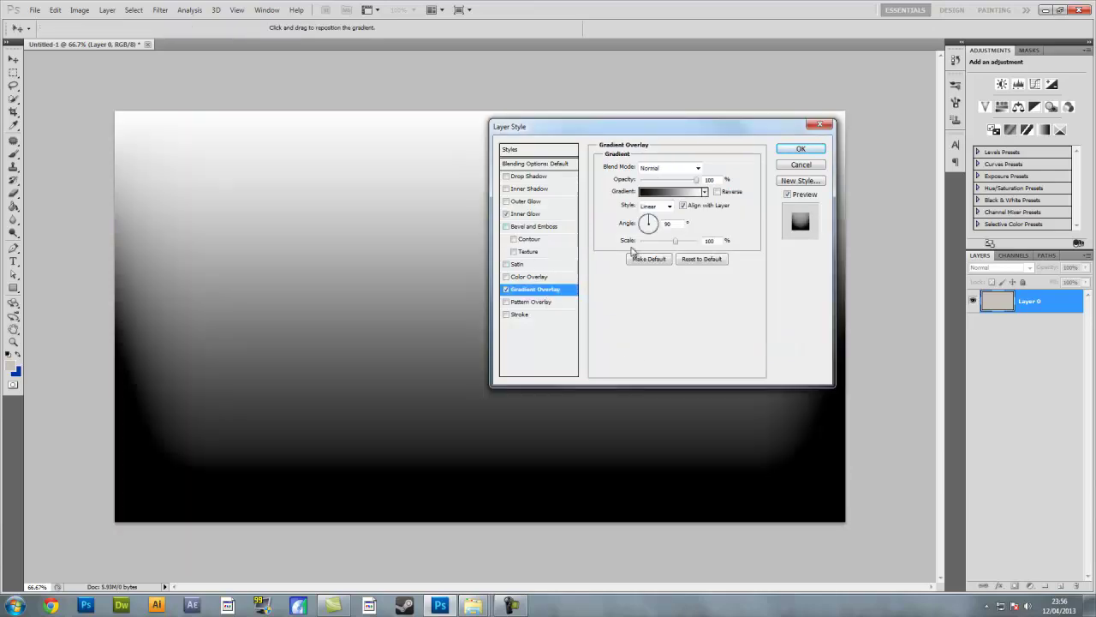
Step: Set the gradient overlay to Overlay blend at 17% opacity, keeping Linear style and 90° angle
left_click(660, 169)
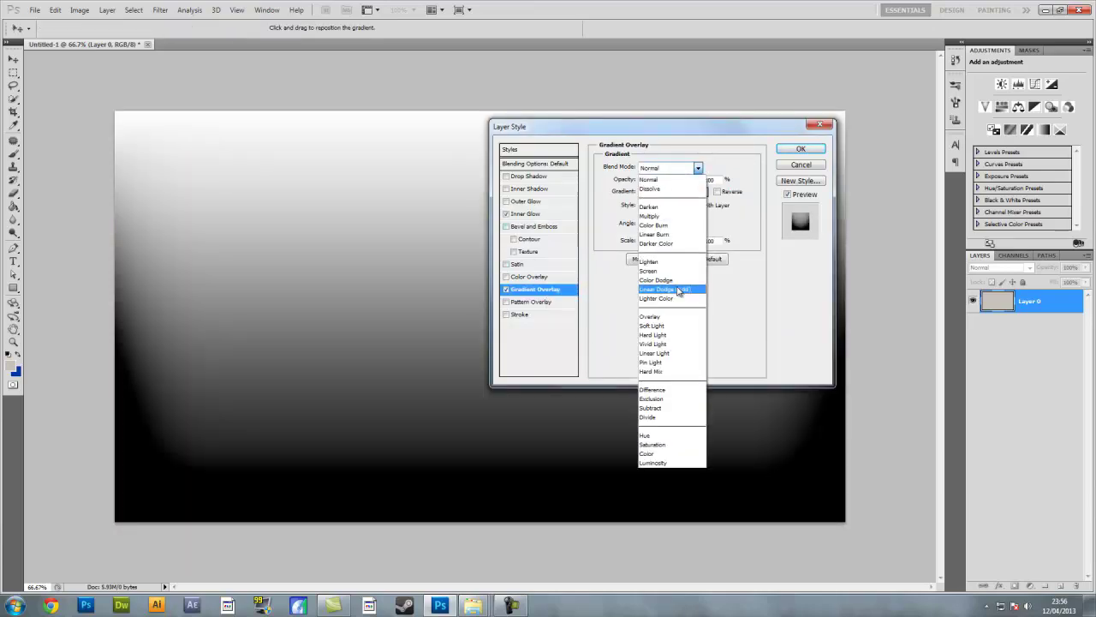
left_click(668, 313)
double_click(709, 179)
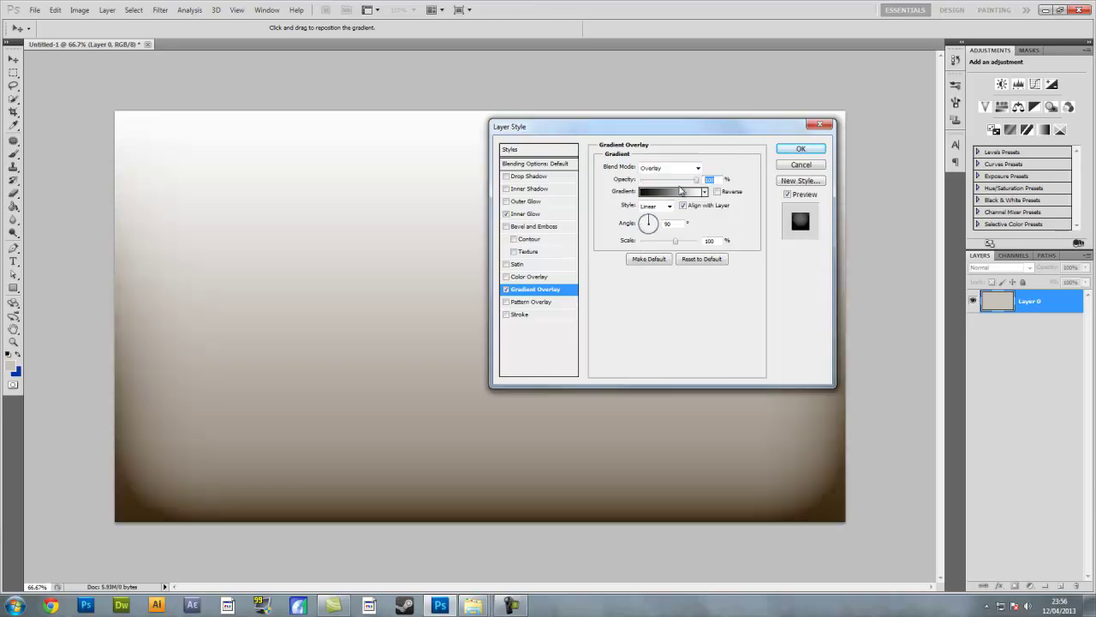
type("17")
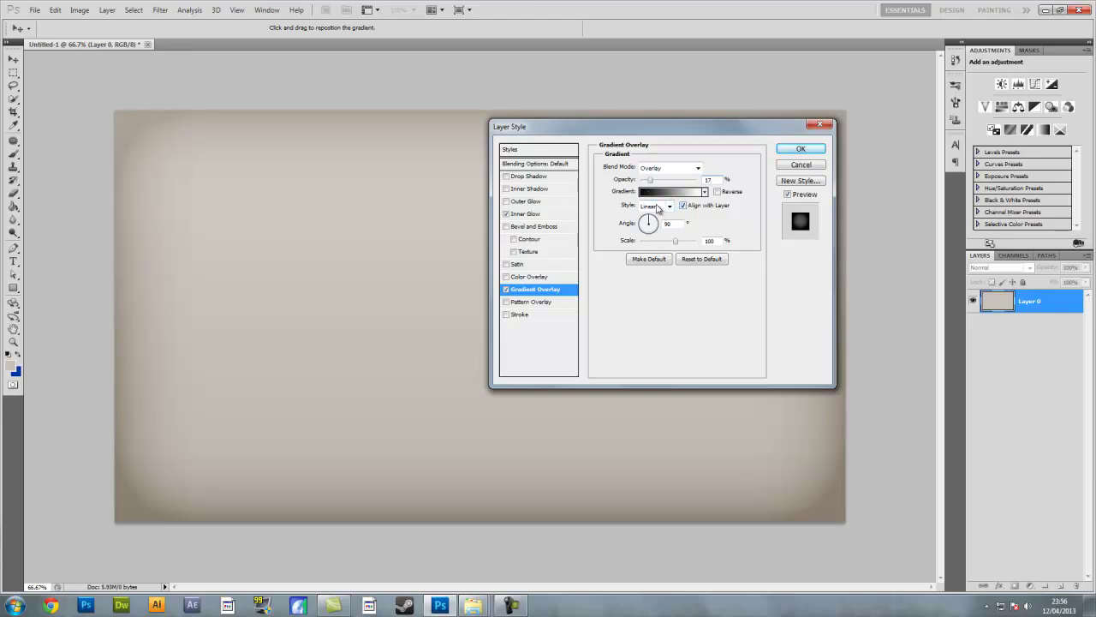
double_click(674, 224)
Step: Add a Gauze pattern overlay in Overlay mode at 50% opacity and apply the layer style
left_click(559, 303)
left_click(660, 168)
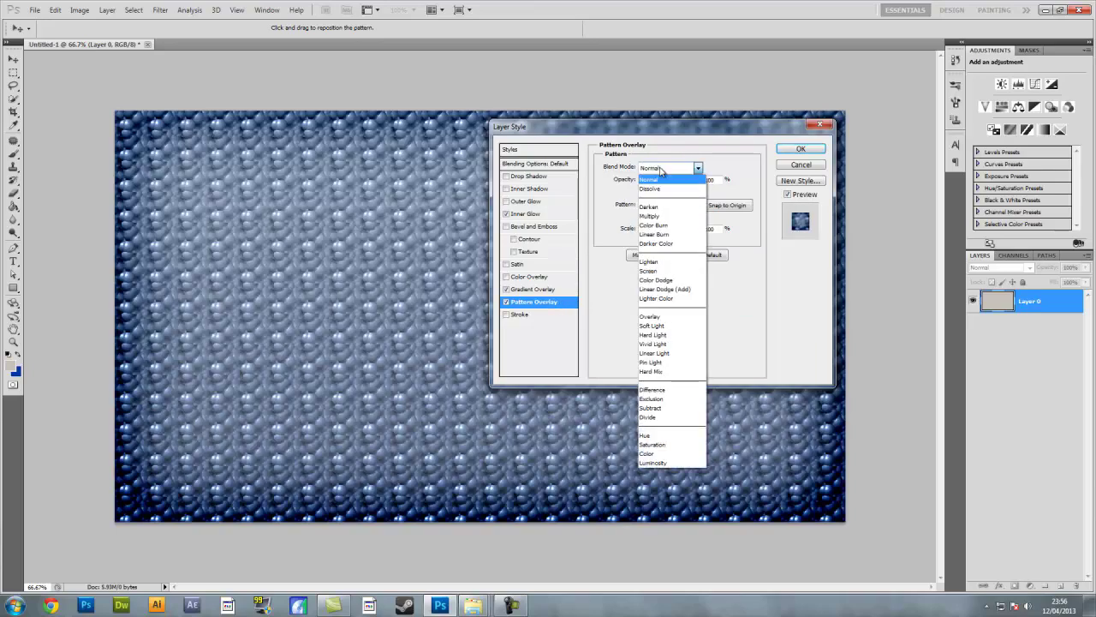
left_click(672, 317)
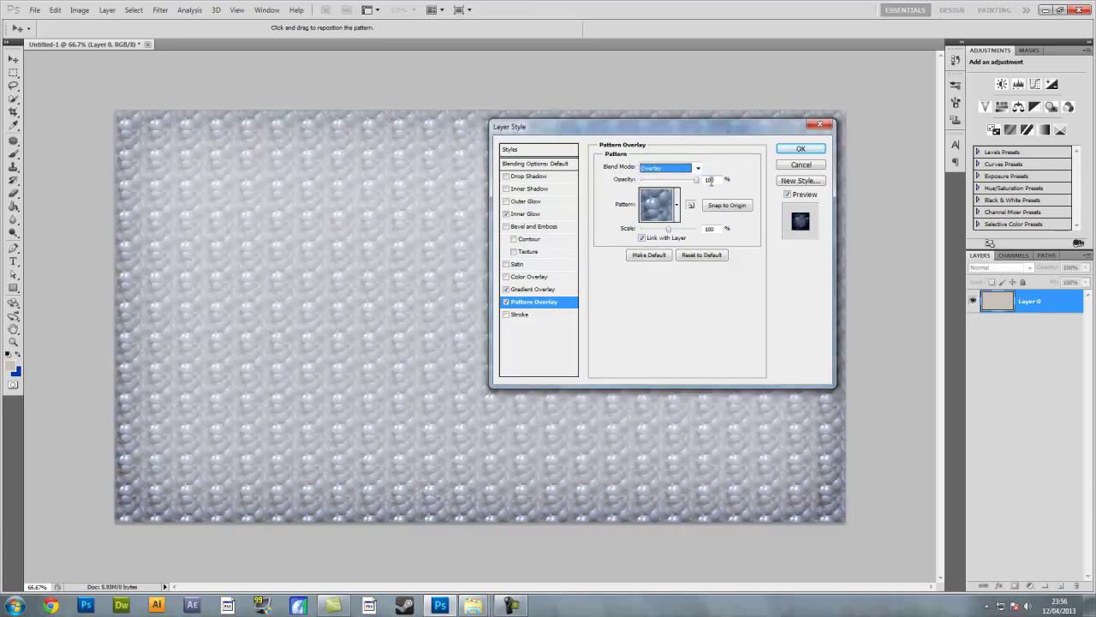
type("50")
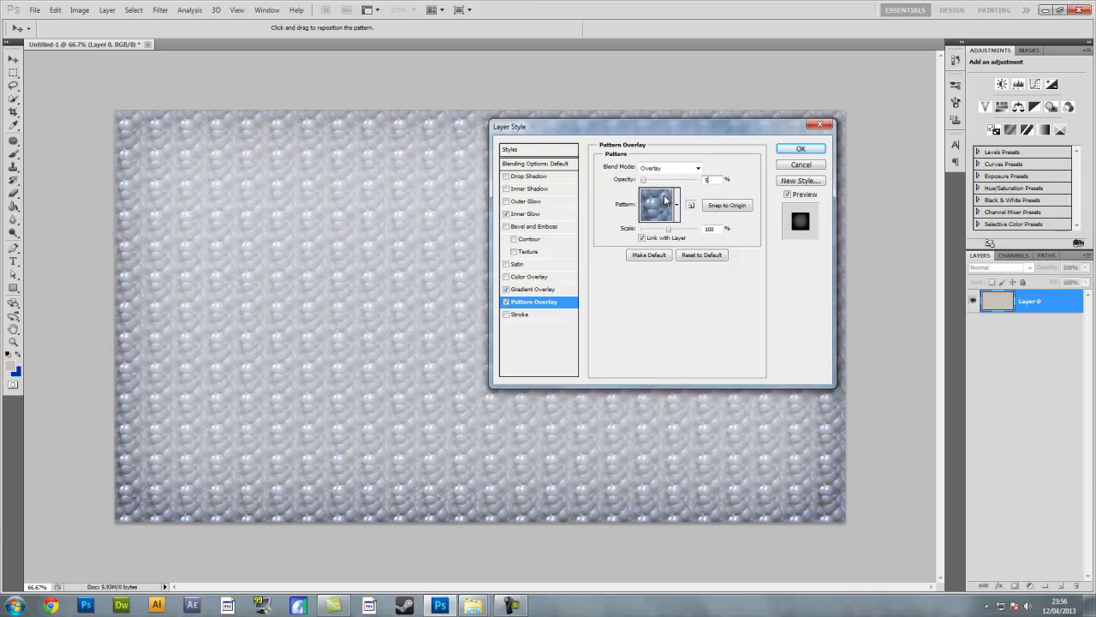
left_click(676, 206)
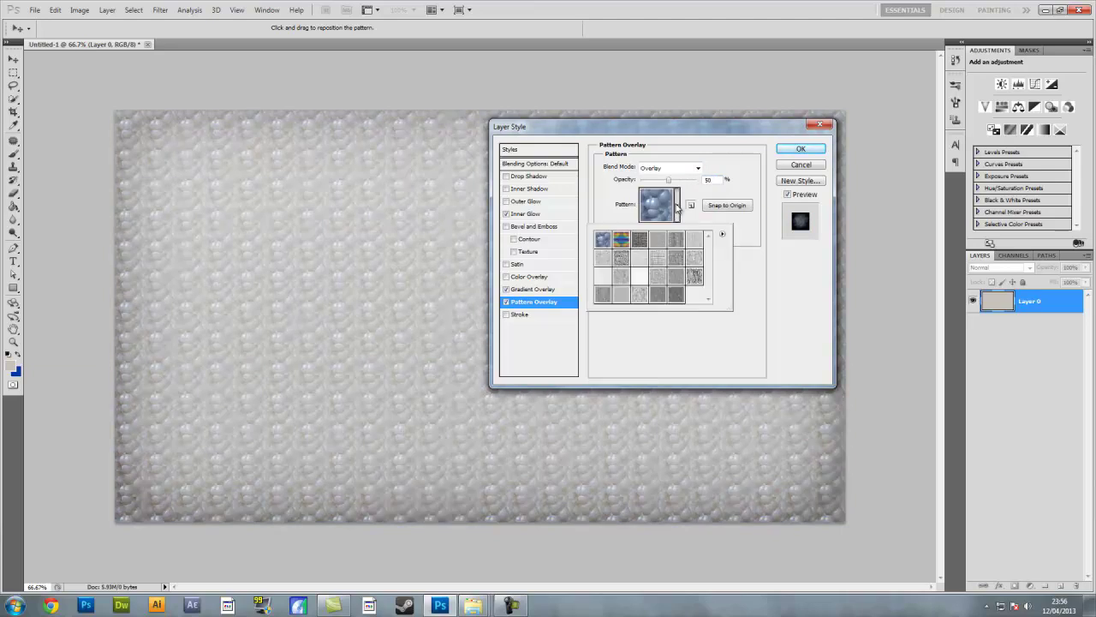
left_click(657, 260)
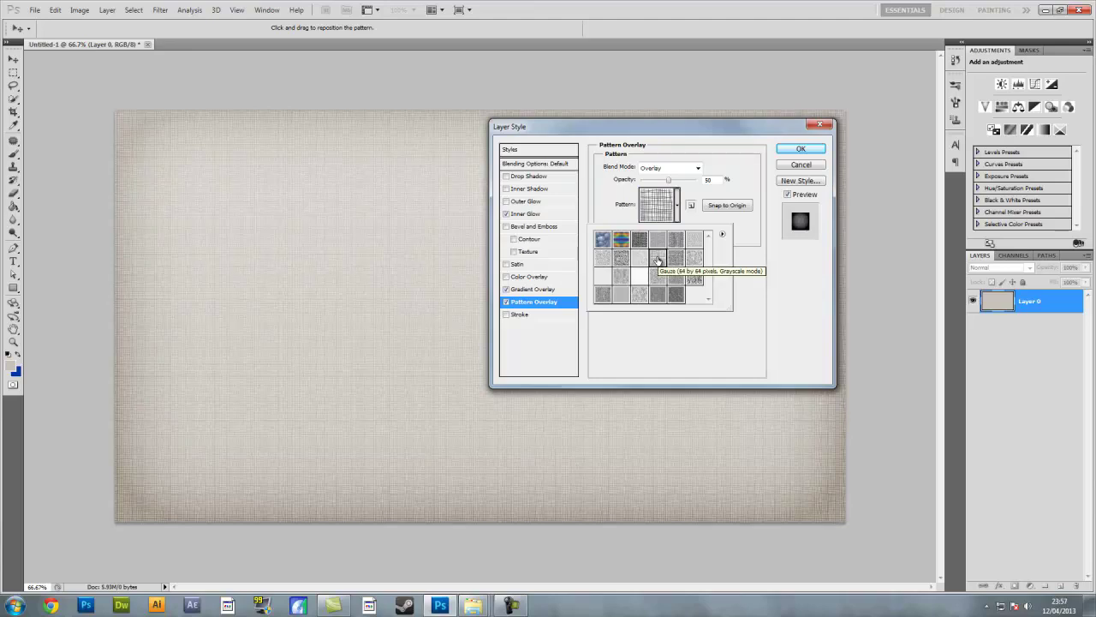
left_click(755, 185)
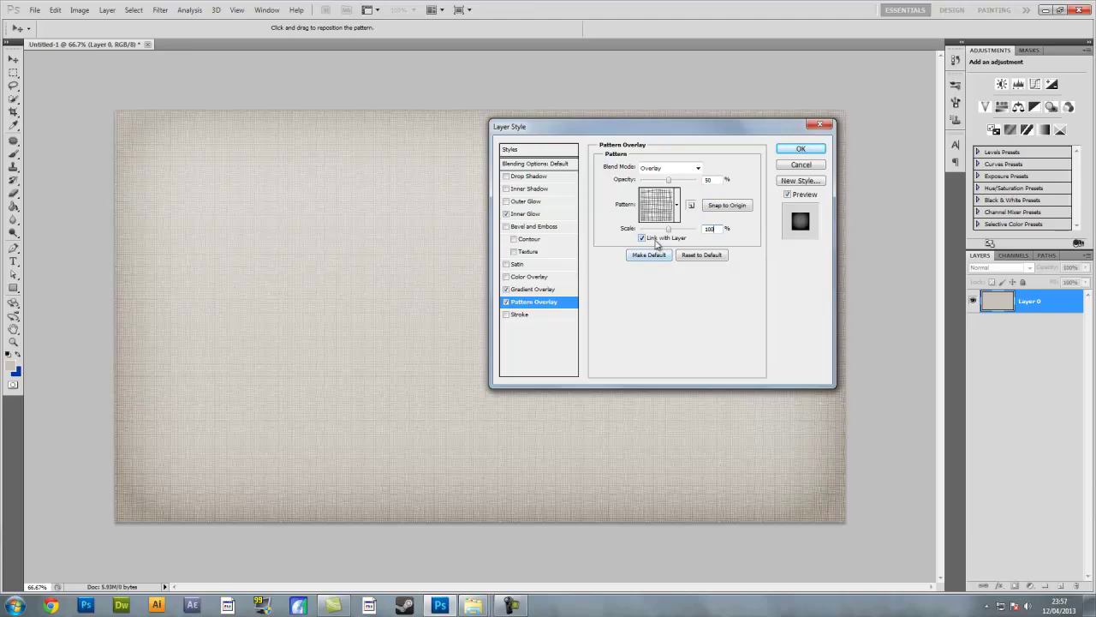
left_click(792, 151)
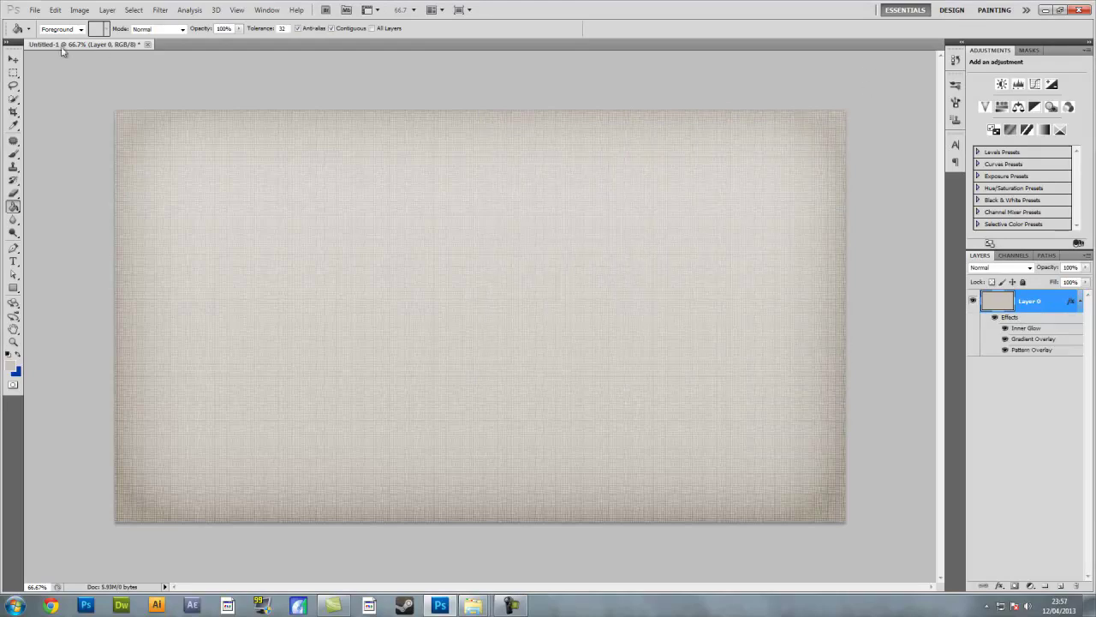
Step: Open image 1.jpg from the Source Files folder
left_click(36, 11)
left_click(44, 32)
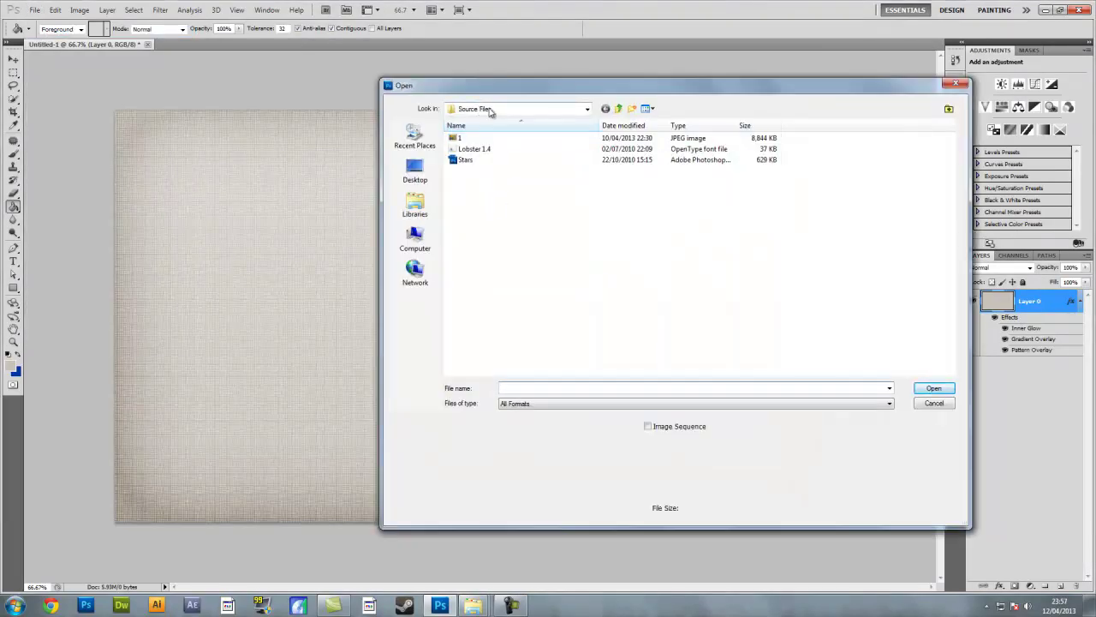
left_click(455, 140)
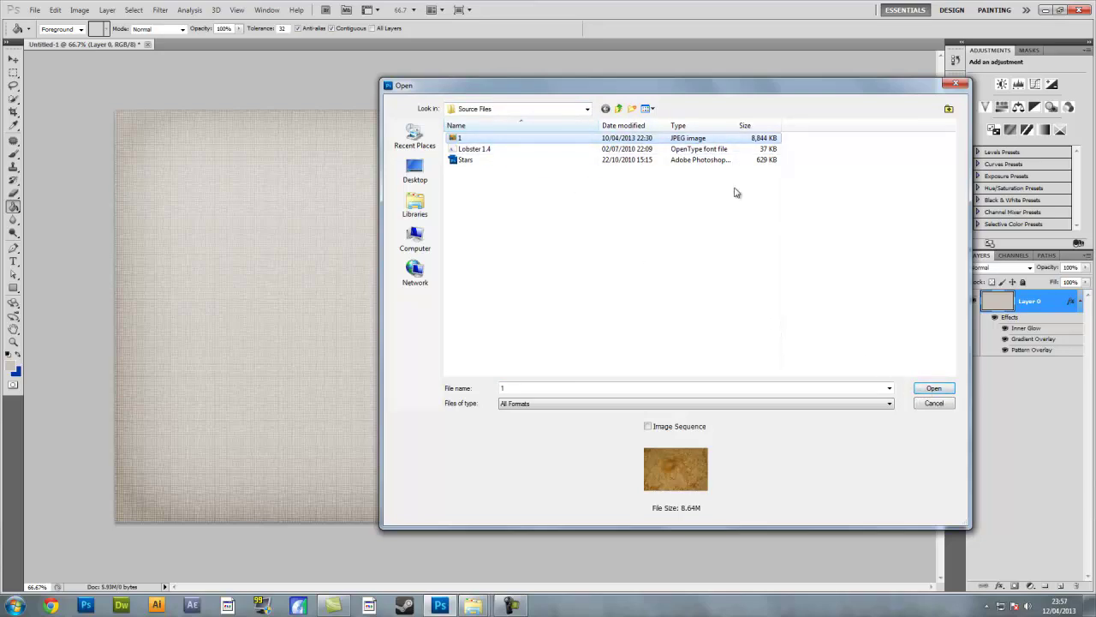
left_click(934, 388)
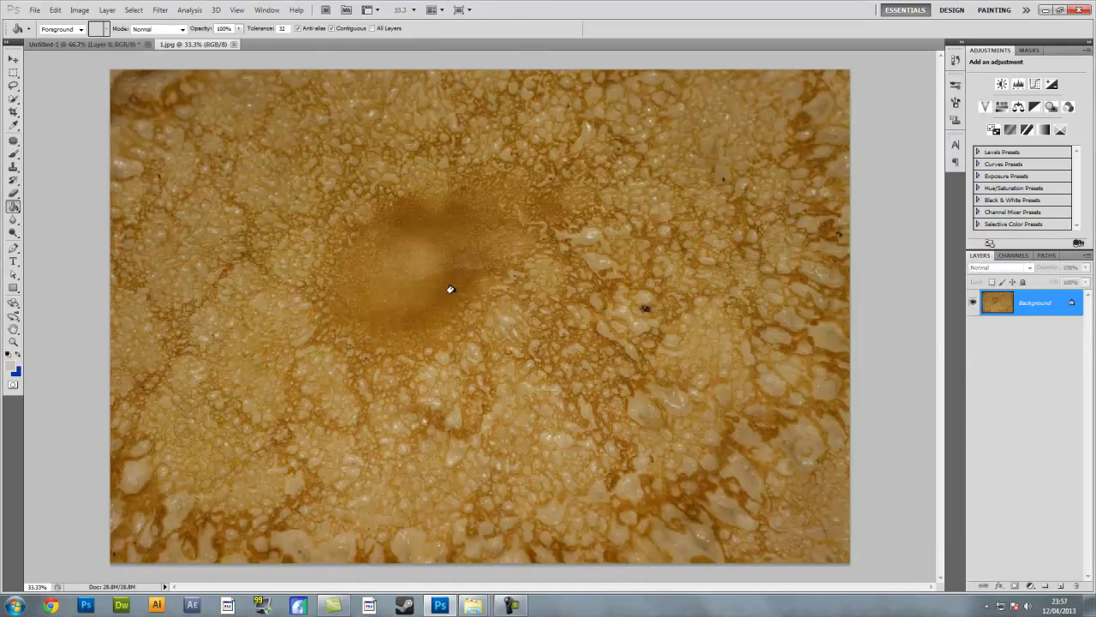
Step: Unlock the texture photo, move it into Untitled-1 and scale it to 61% to cover the canvas
double_click(1074, 304)
left_click(645, 194)
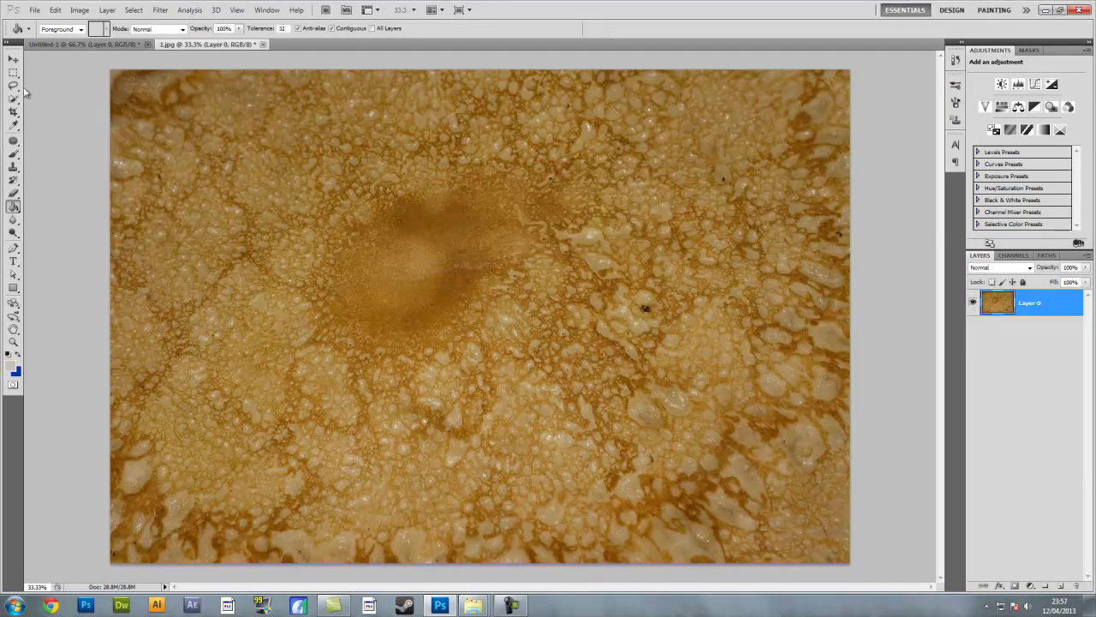
left_click(13, 59)
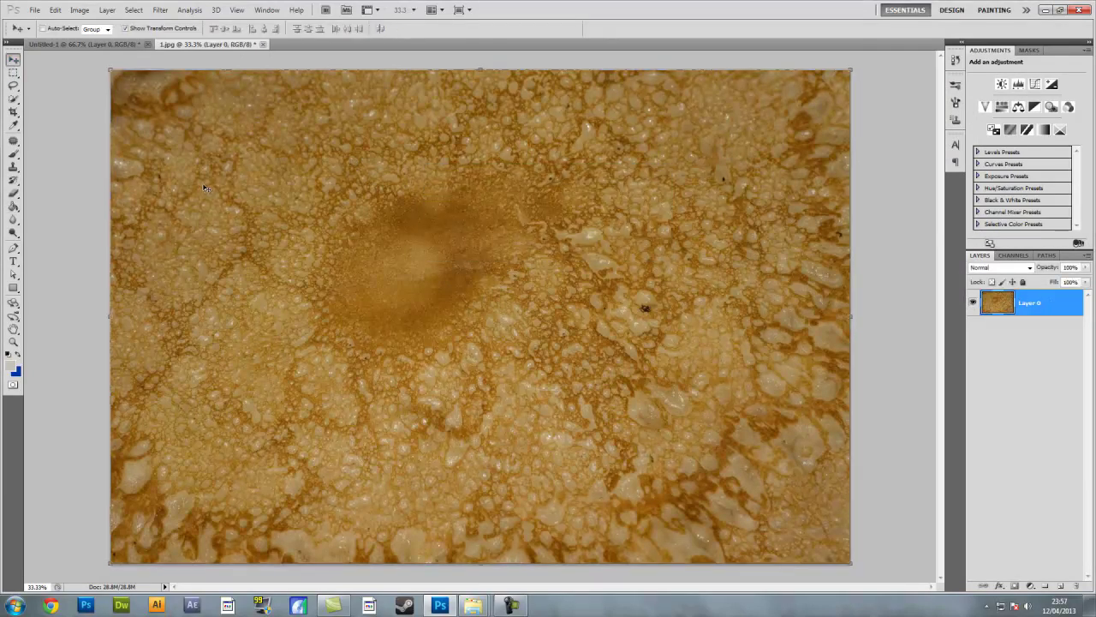
left_click_drag(137, 79, 337, 178)
left_click_drag(209, 107, 119, 116)
left_click_drag(120, 179, 152, 176)
key("ctrl+z")
left_click_drag(113, 119, 220, 201)
left_click_drag(204, 196, 203, 200)
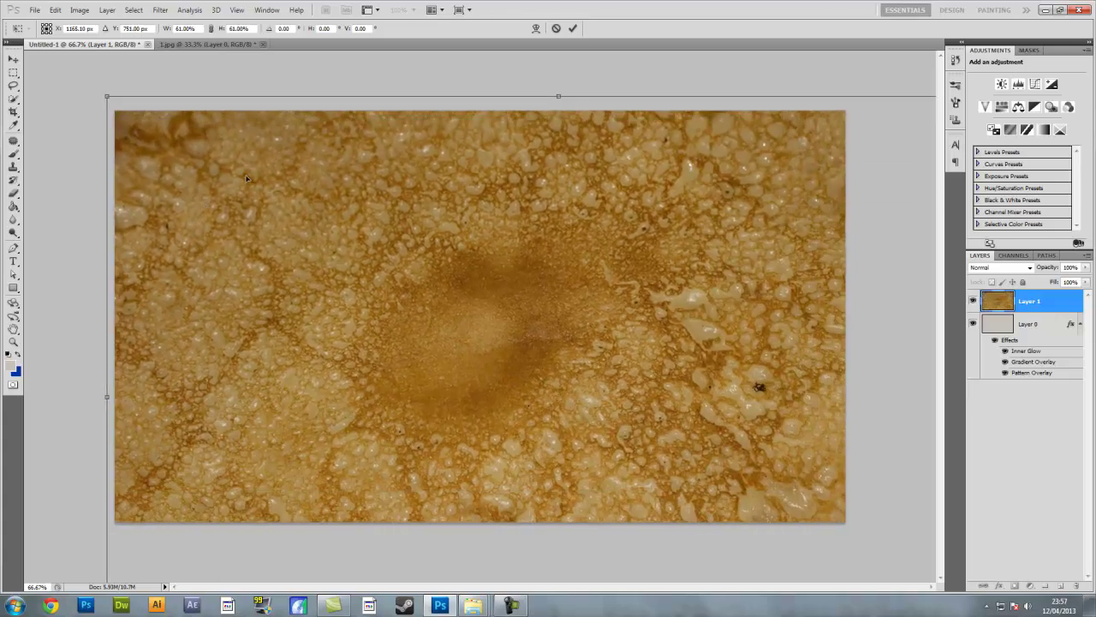
left_click(574, 29)
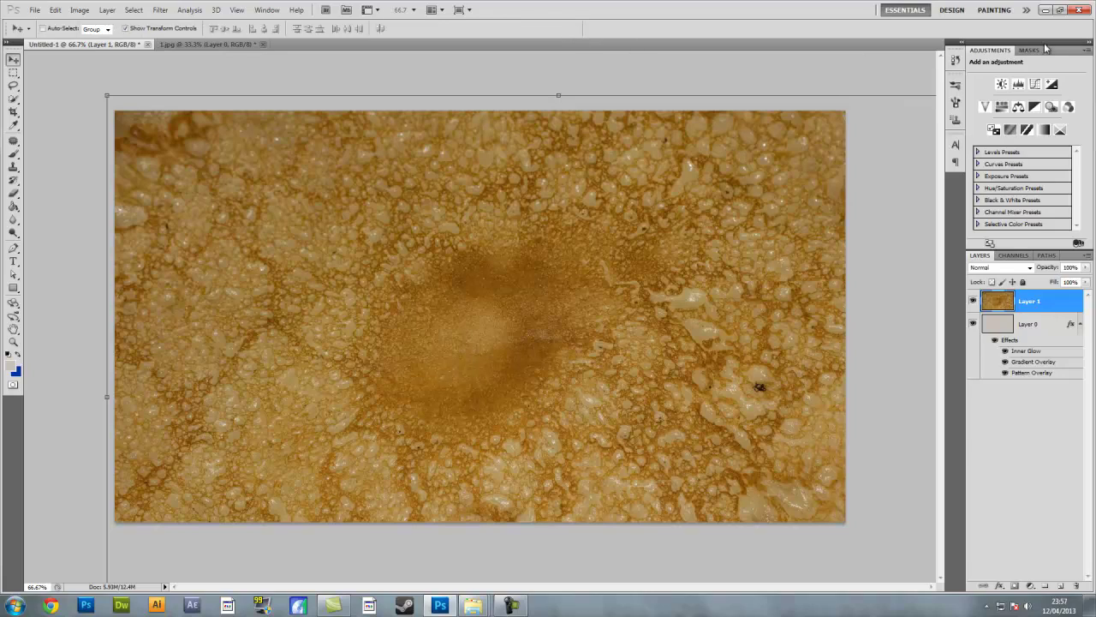
Step: Blend the texture layer as Overlay at 25% opacity and add an empty layer above
left_click(1000, 267)
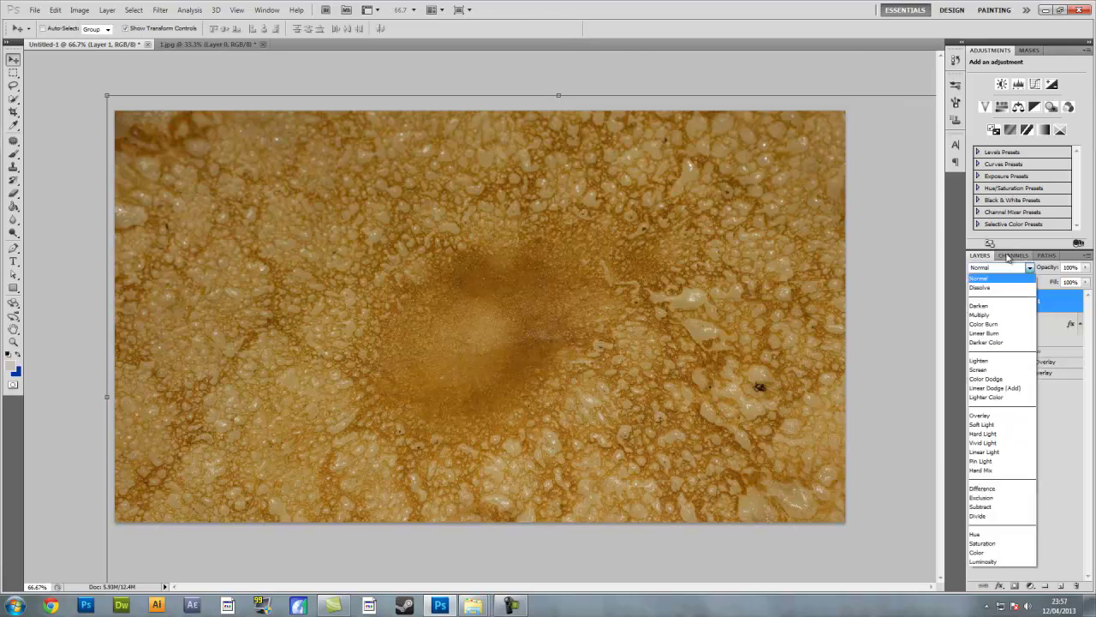
left_click(994, 419)
left_click(1057, 268)
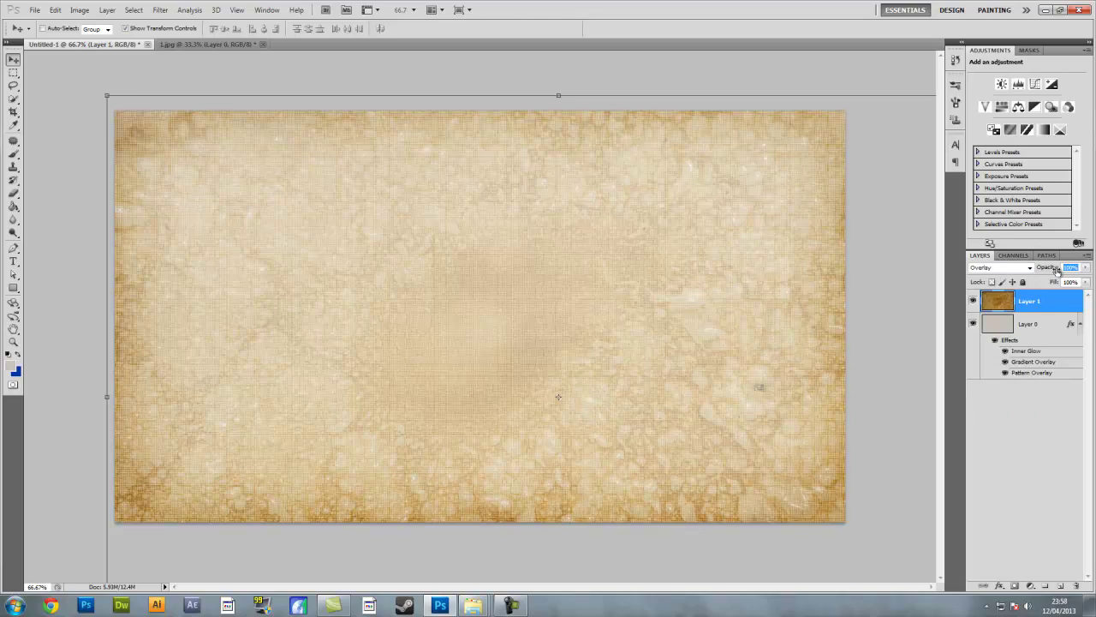
type("25")
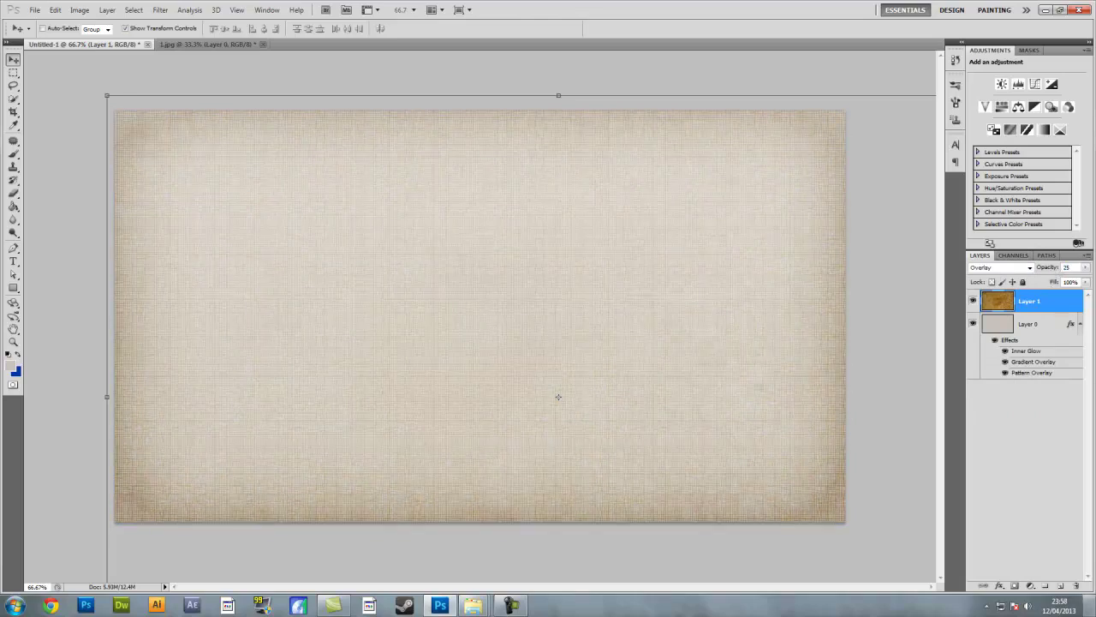
left_click(1060, 586)
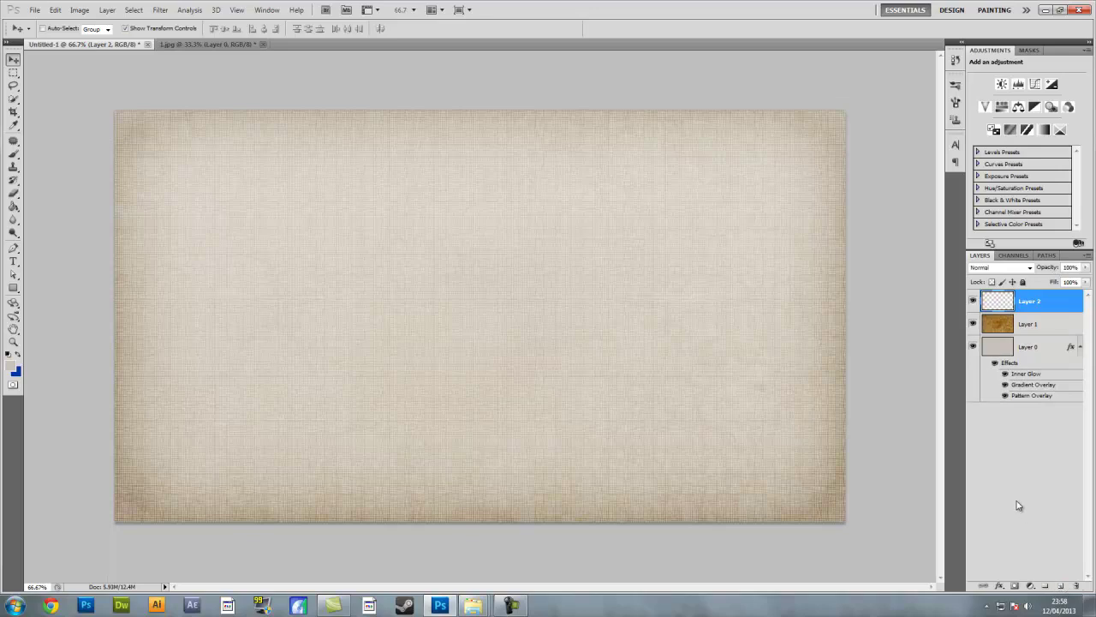
Step: Fill the new layer with black and add monochromatic Gaussian noise
left_click(9, 354)
left_click(14, 206)
left_click(156, 246)
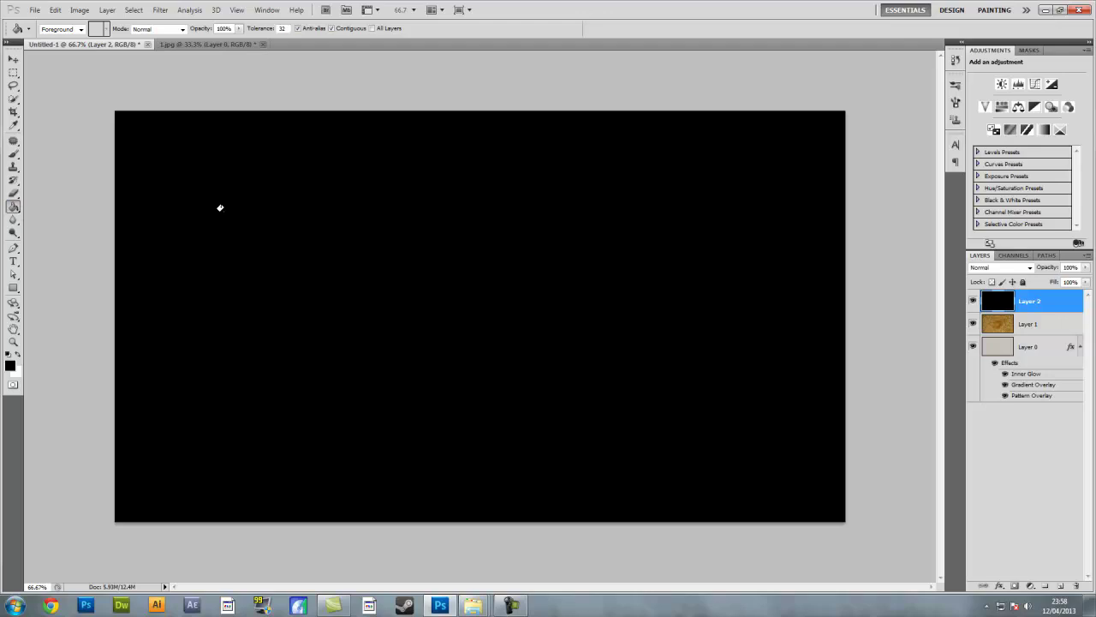
left_click(161, 10)
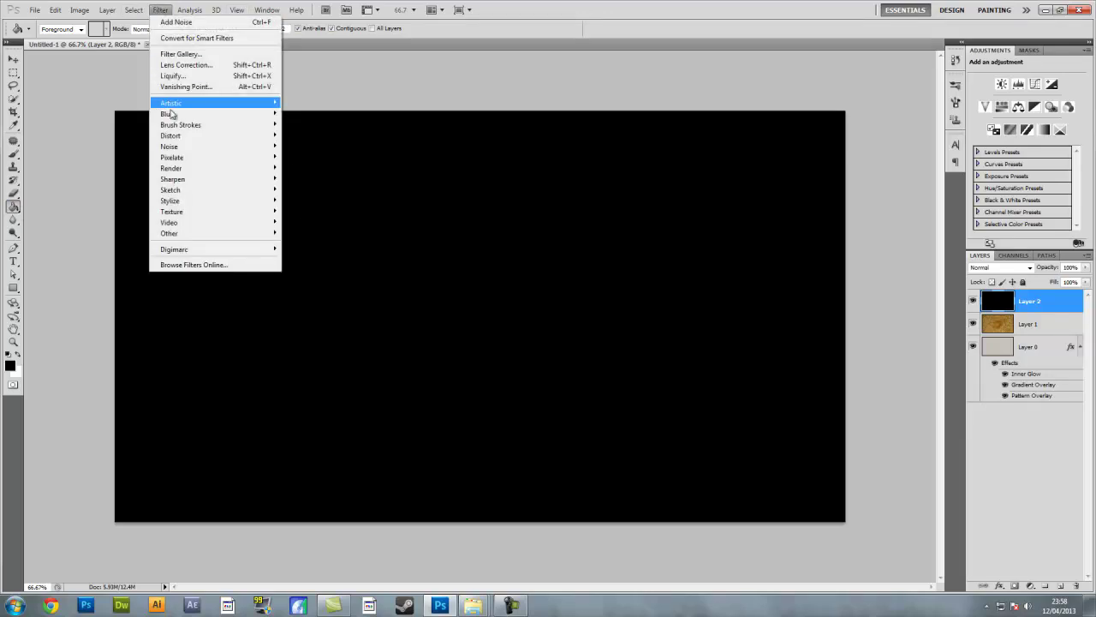
mouse_move(185, 147)
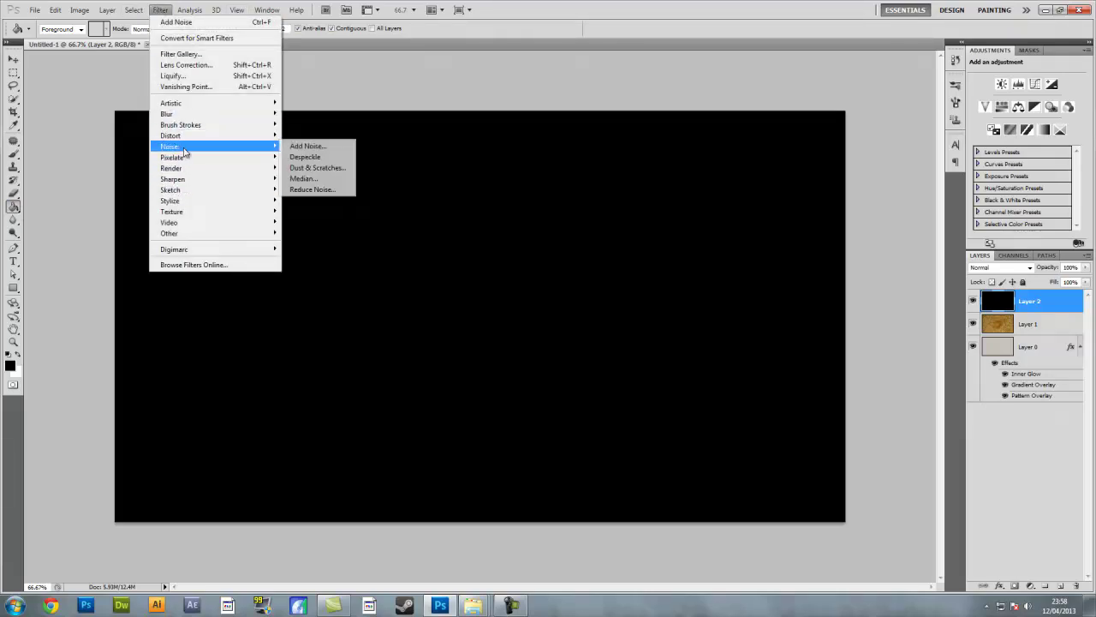
left_click(315, 146)
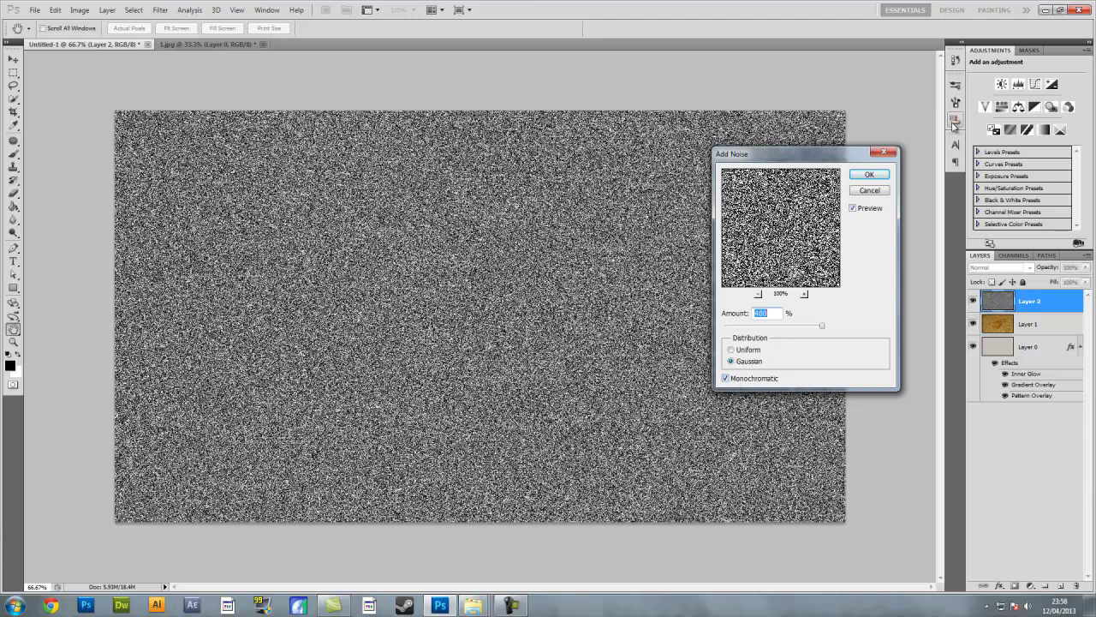
left_click(868, 174)
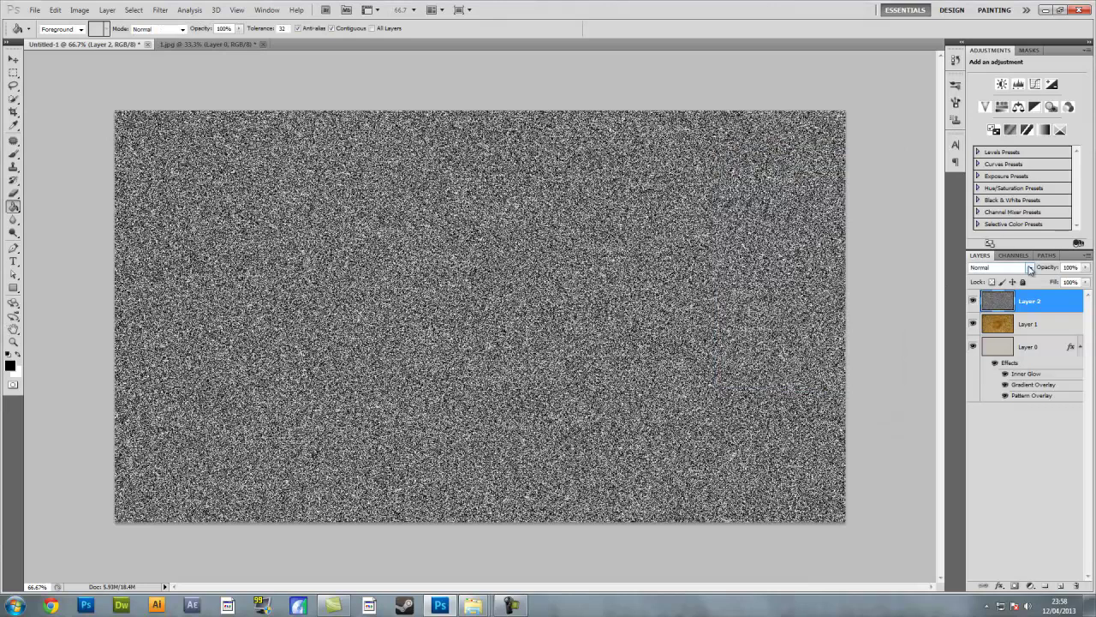
Step: Blend the noise layer as Overlay at 15% opacity
left_click(1019, 268)
left_click(1009, 405)
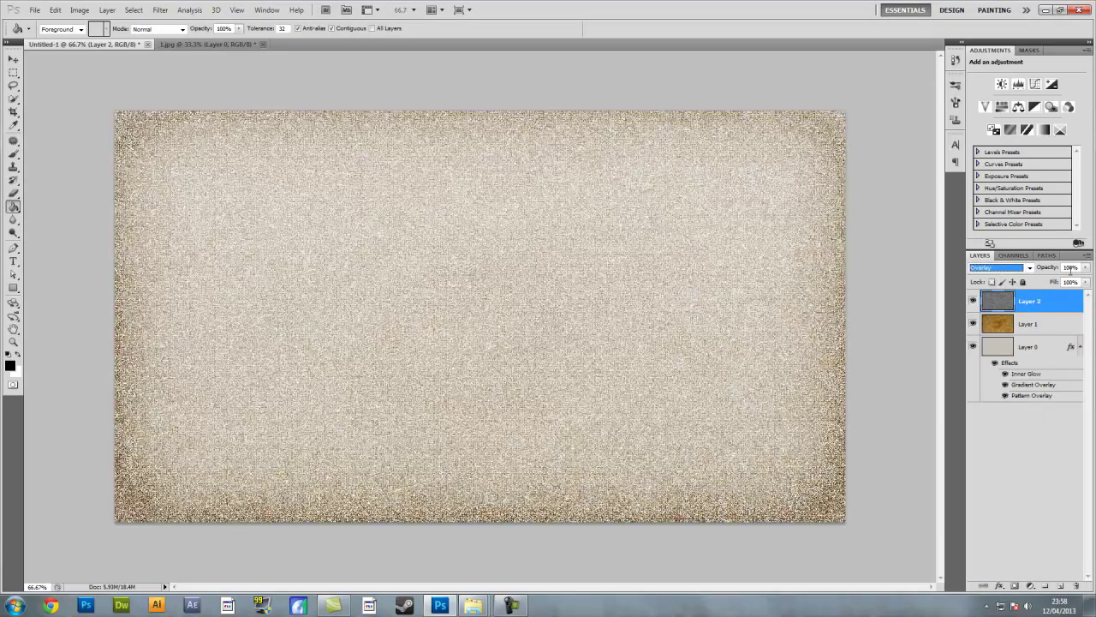
left_click(1070, 267)
type("1")
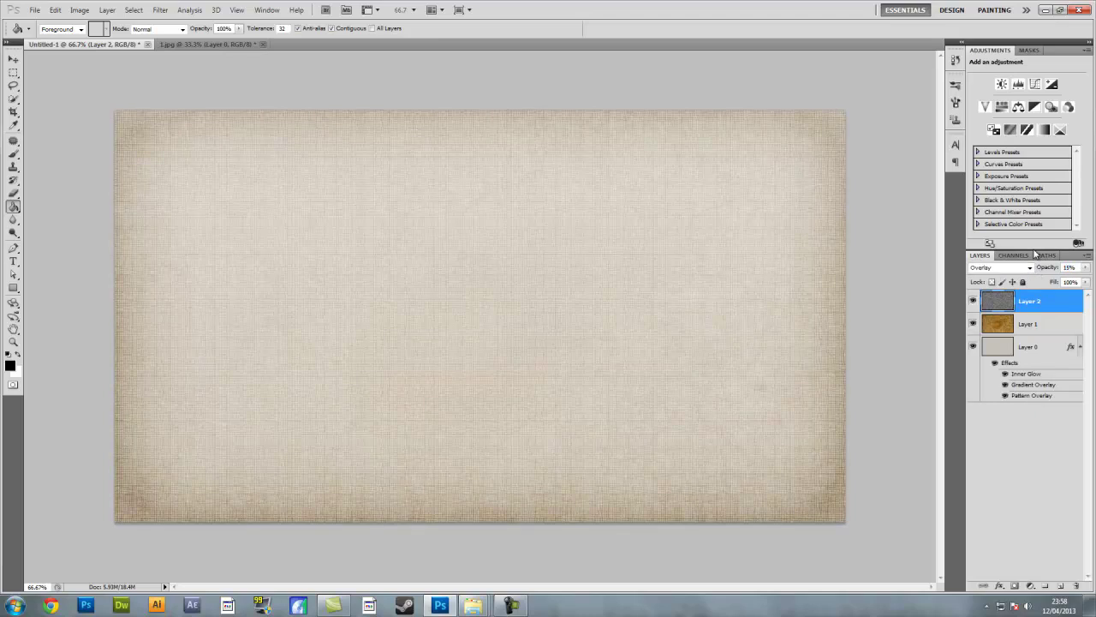
type("5")
left_click(14, 59)
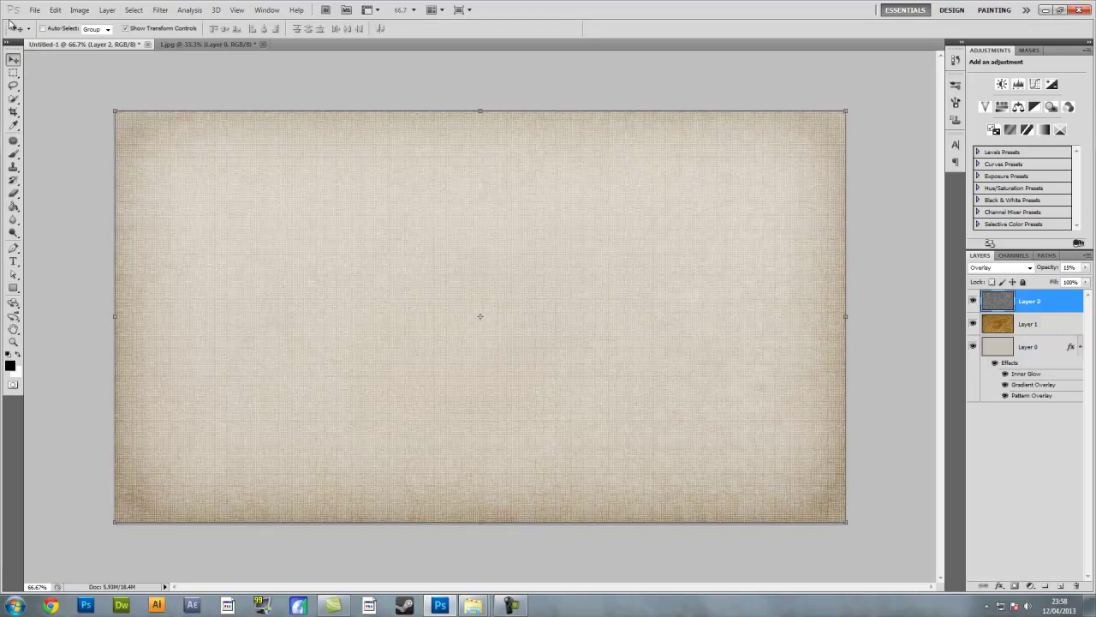
Step: Type VOXBOXDESIGN on a new text layer in the upper-left canvas and select all of it
left_click(13, 261)
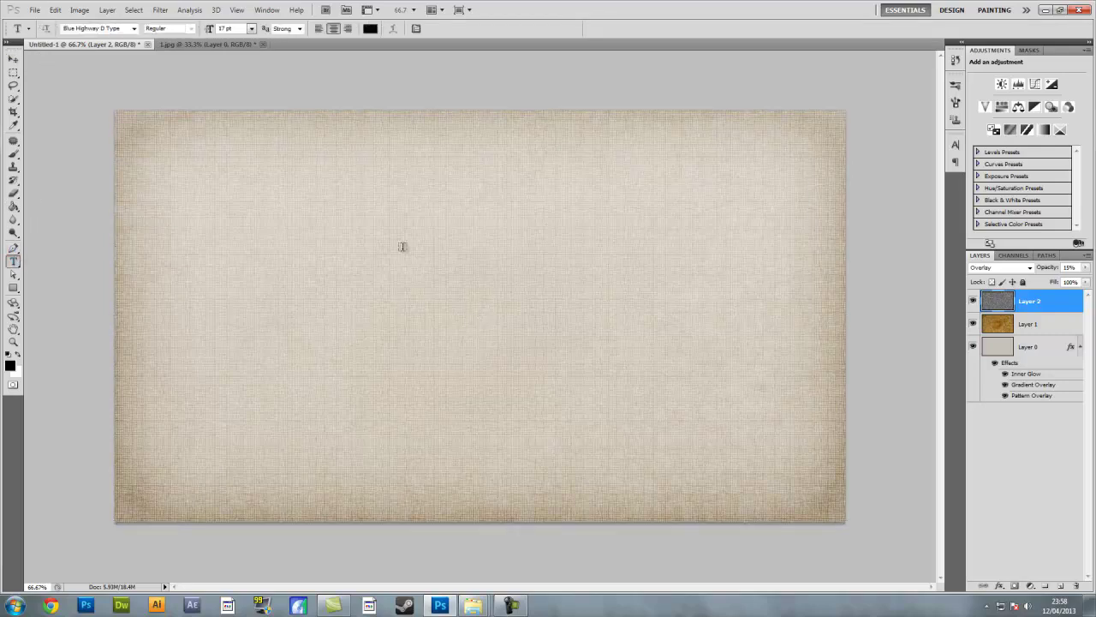
left_click(301, 260)
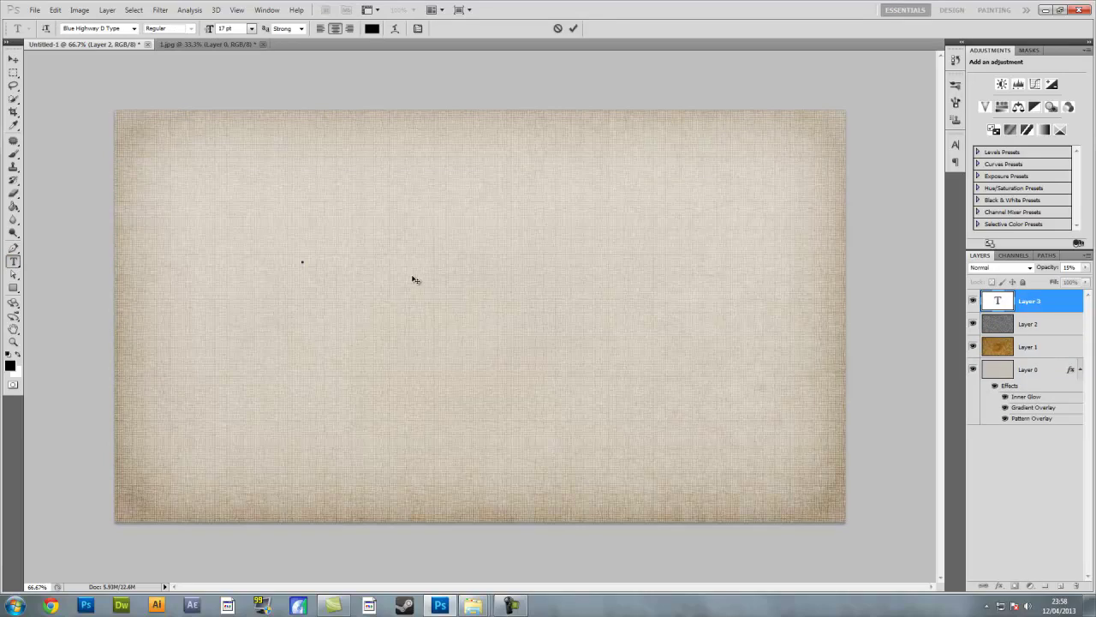
type("VOXBOXDESIIGN")
key("ctrl+a")
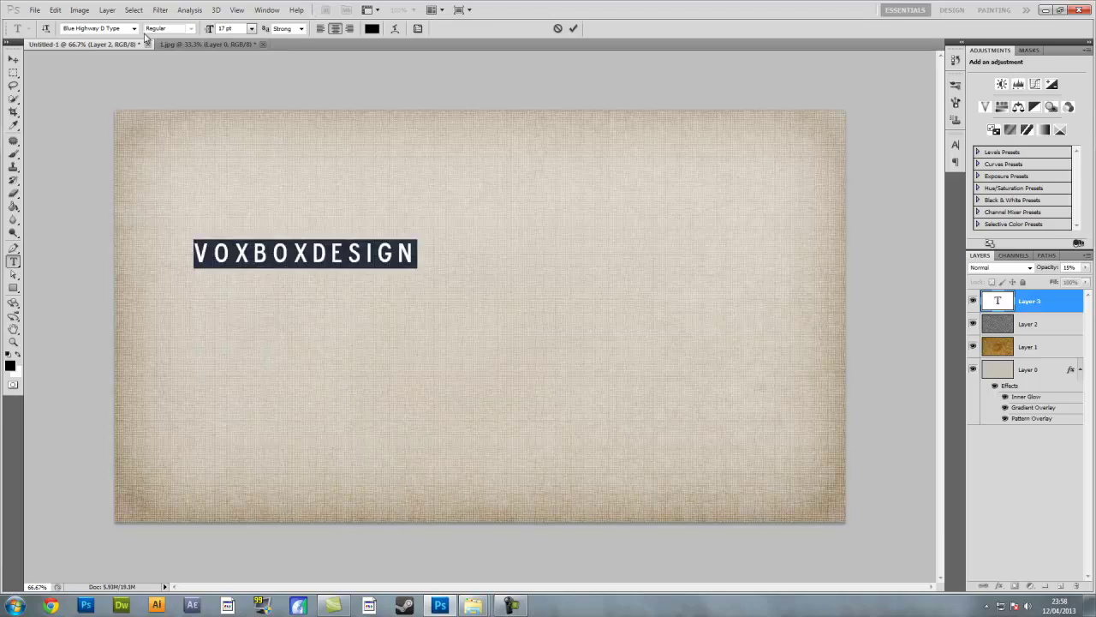
Step: Bring up the Source Files folder and select the Lobster 1.4 font file
mouse_move(473, 605)
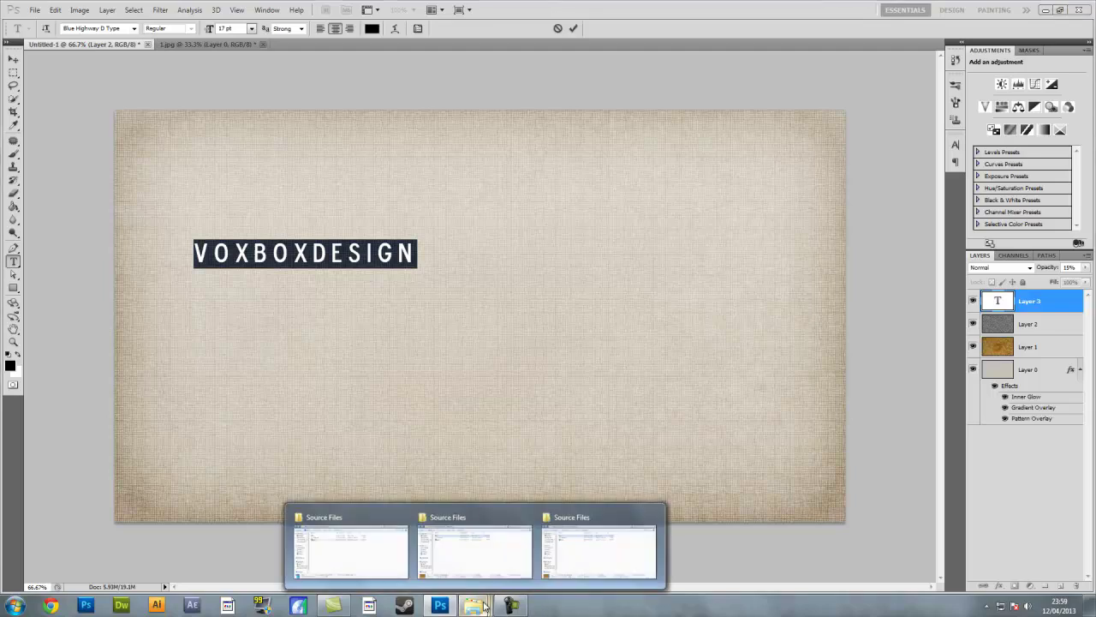
left_click(483, 559)
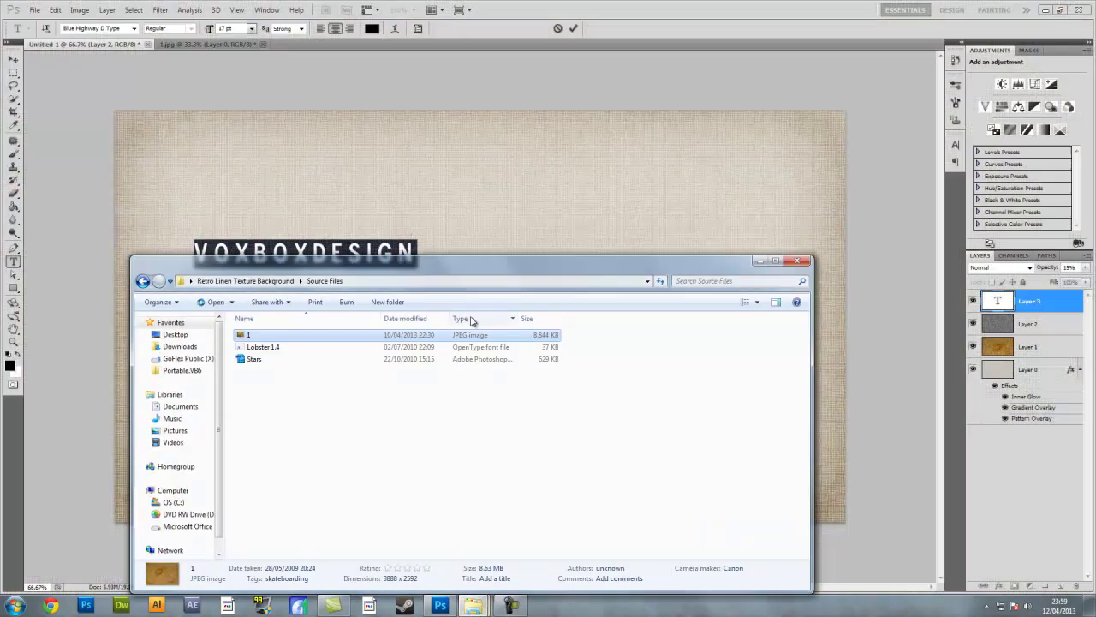
left_click(277, 349)
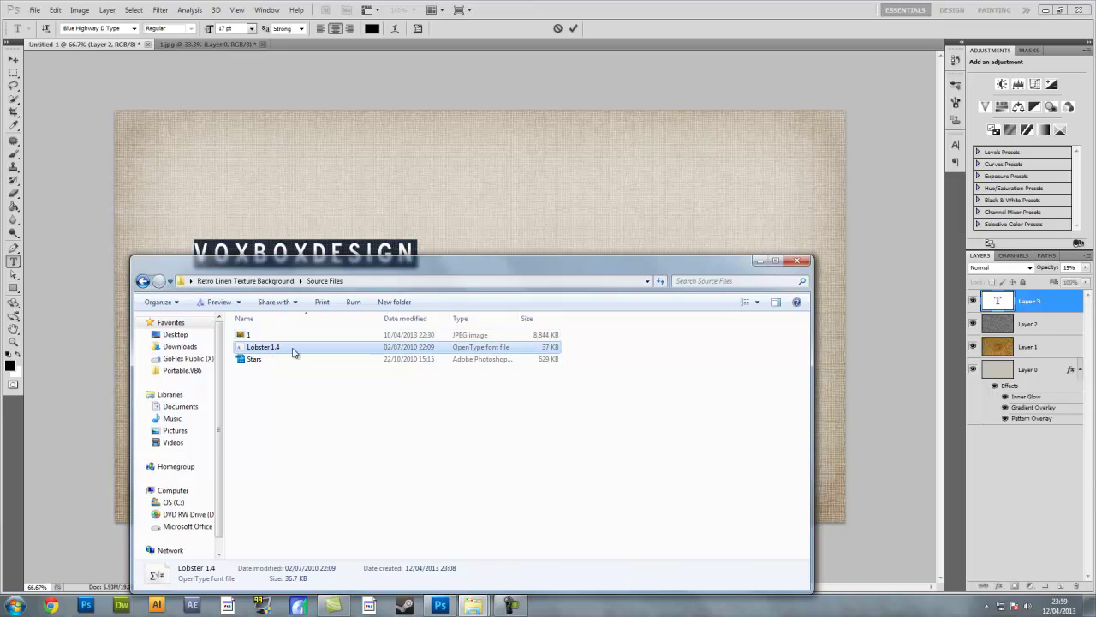
Step: Navigate Control Panel through Appearance and Personalization to the Fonts page
left_click(13, 605)
left_click(202, 483)
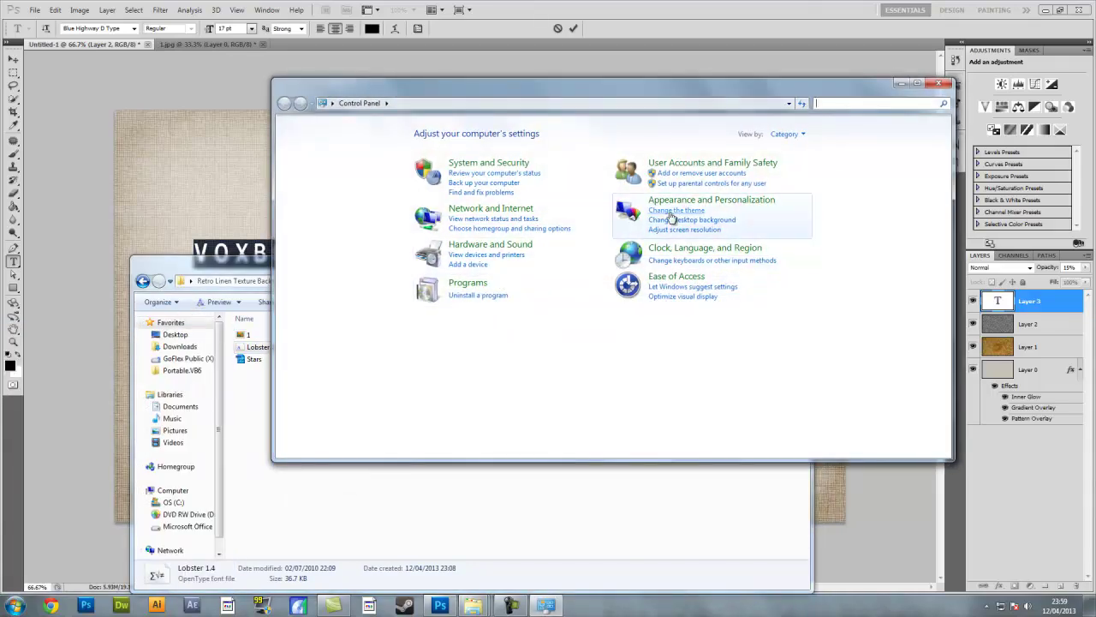
left_click(673, 205)
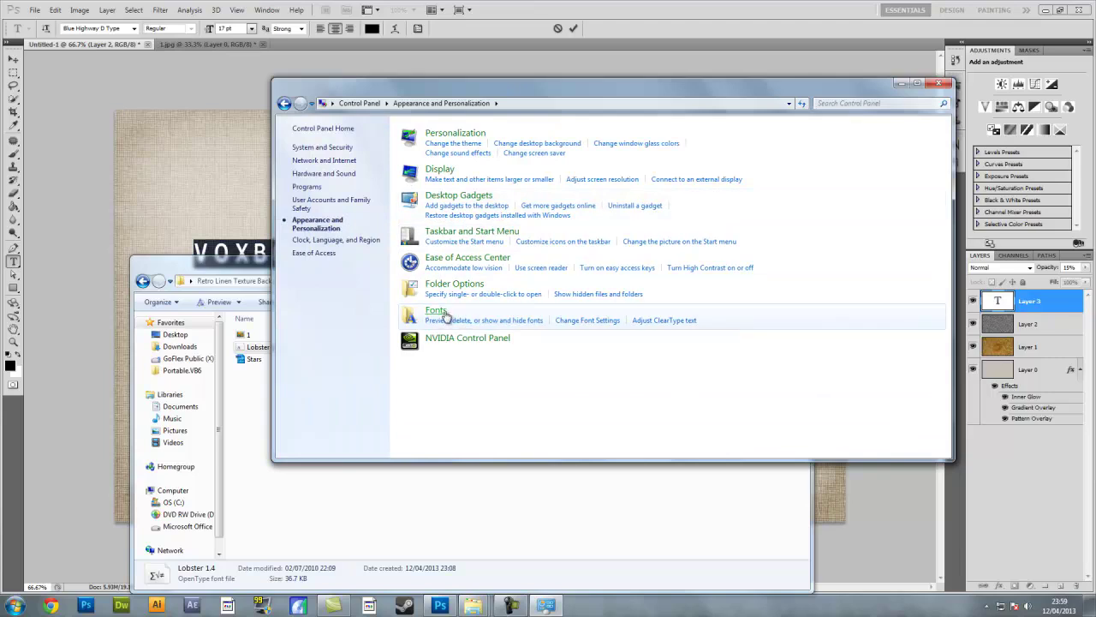
left_click(310, 129)
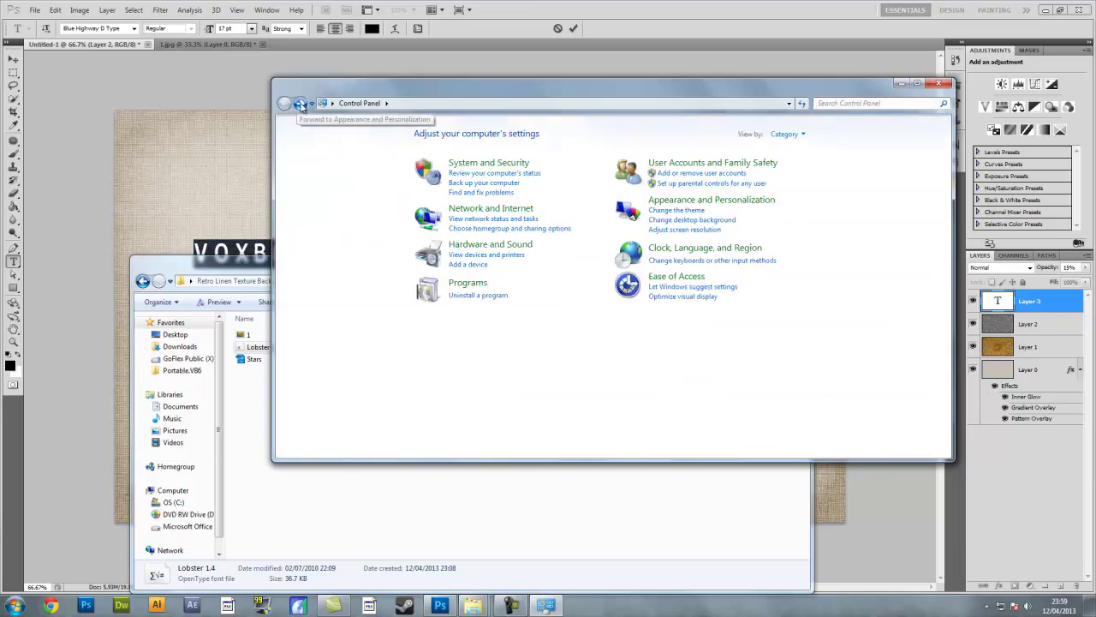
left_click(284, 103)
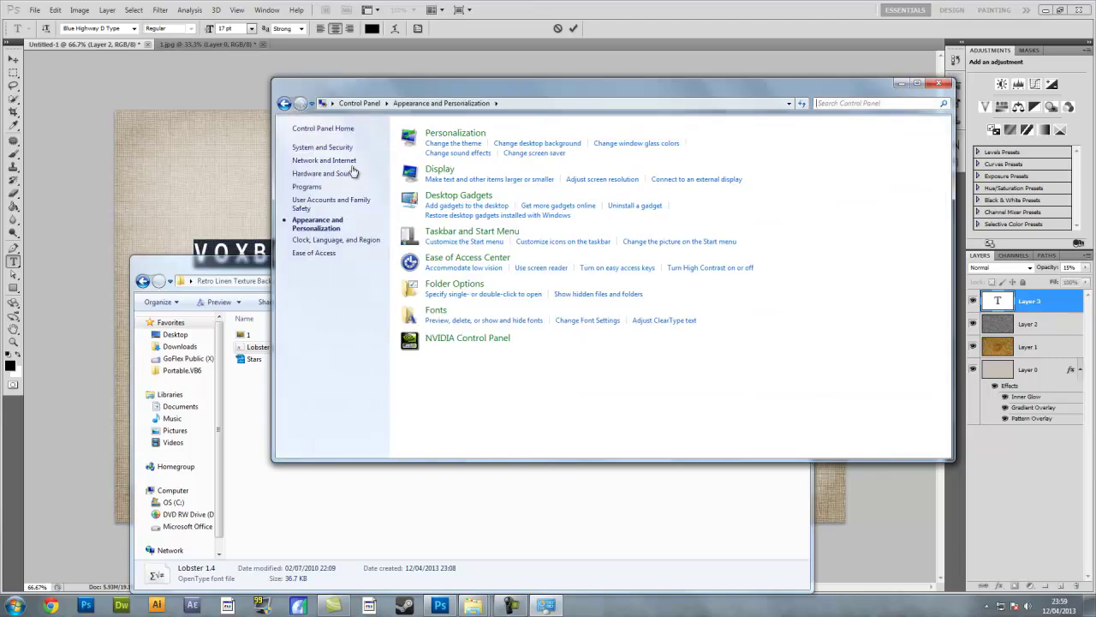
left_click(444, 314)
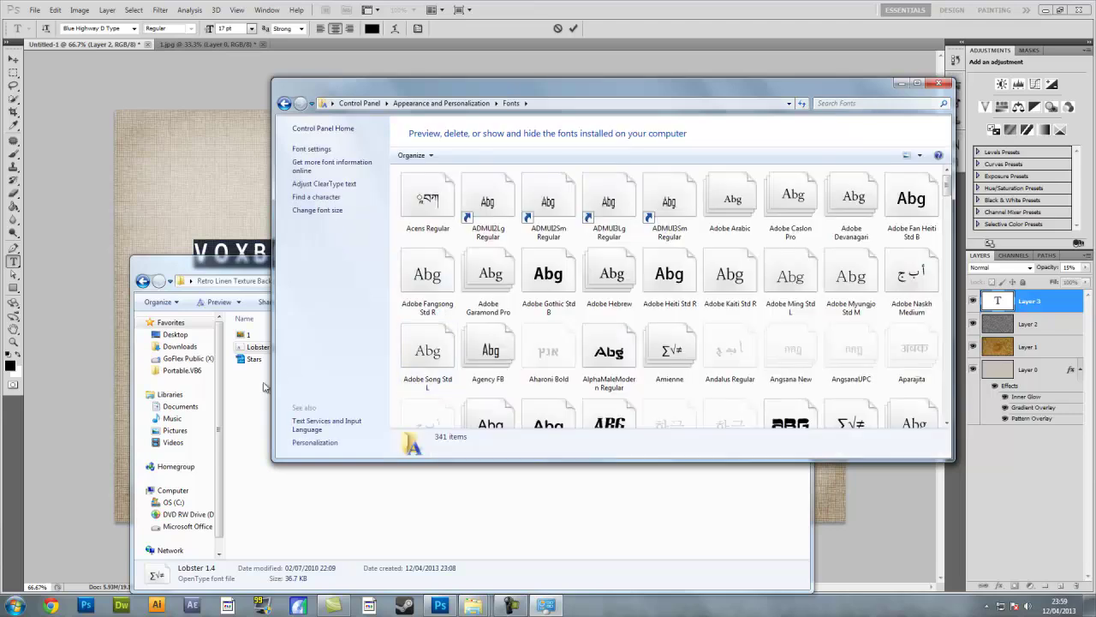
Step: Drag Lobster 1.4 into Fonts to install it, then close both windows
left_click(261, 349)
left_click_drag(263, 351, 570, 215)
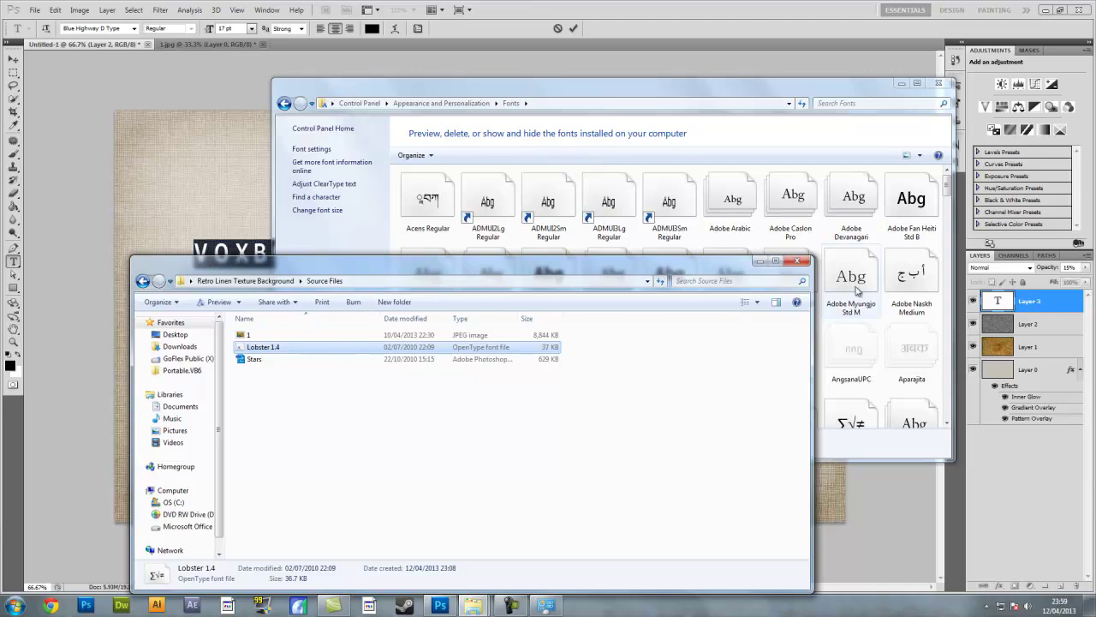
left_click(797, 261)
left_click(942, 83)
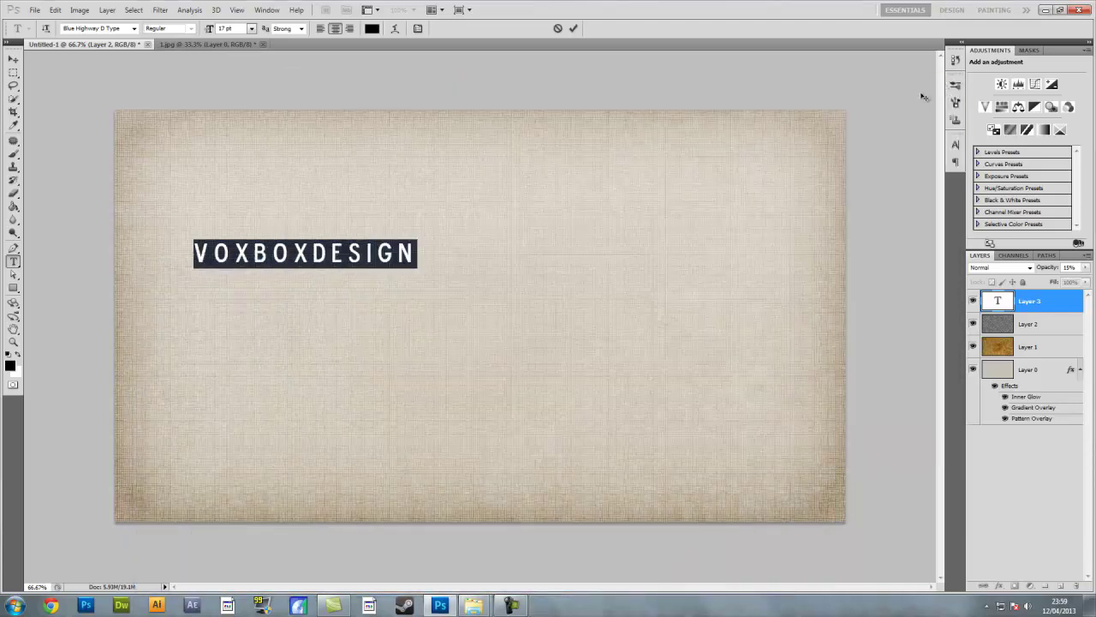
Step: Change the logo text's font to Lobster 1.4
left_click(133, 29)
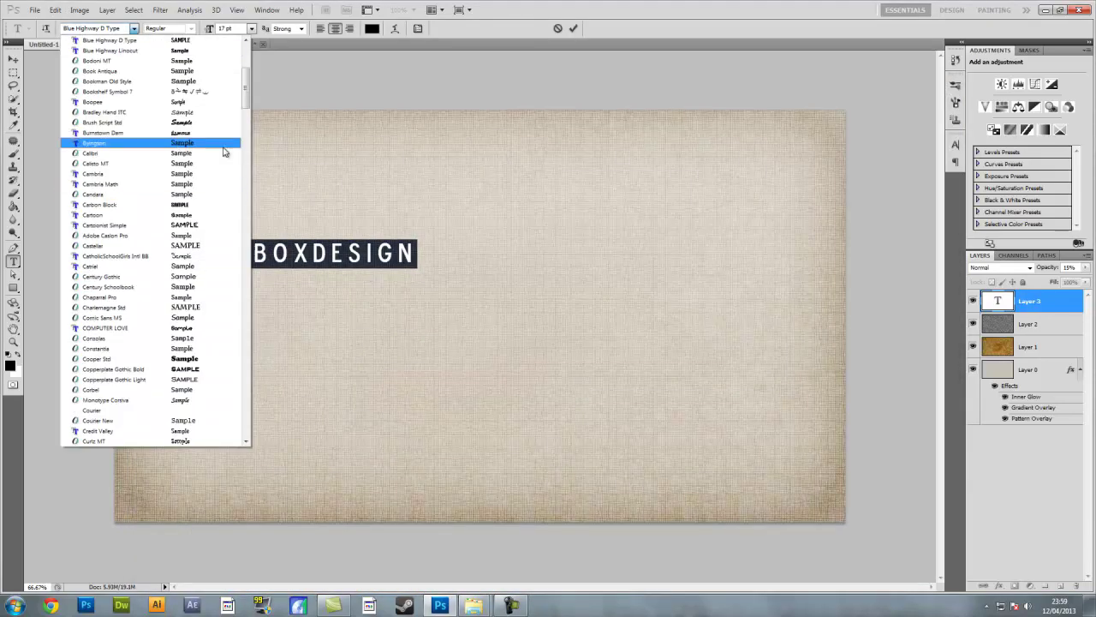
left_click_drag(247, 89, 242, 191)
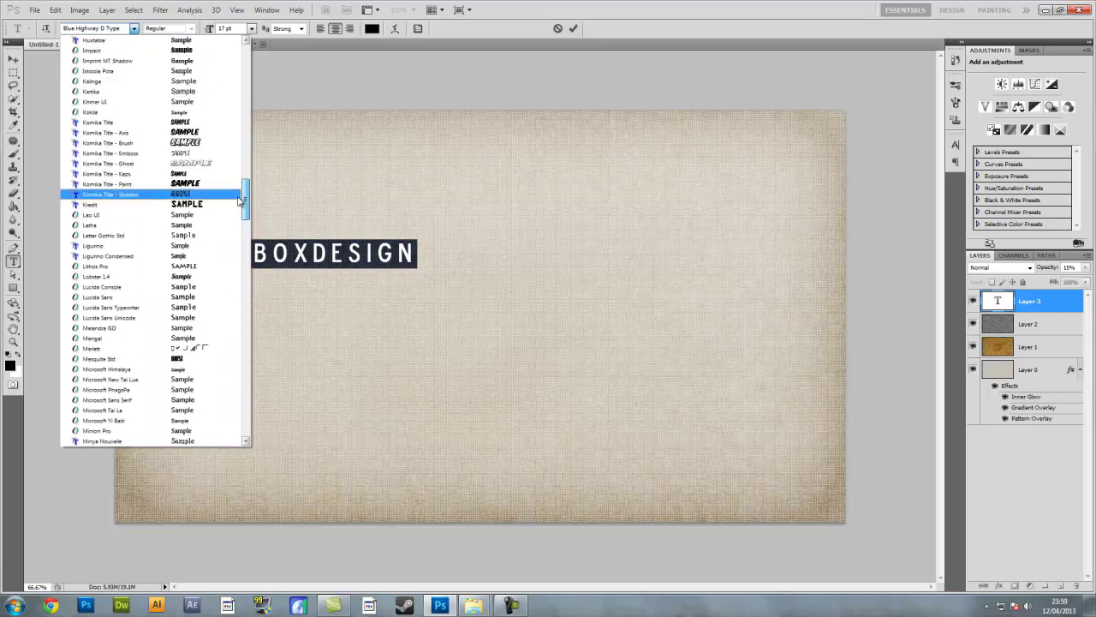
left_click(154, 267)
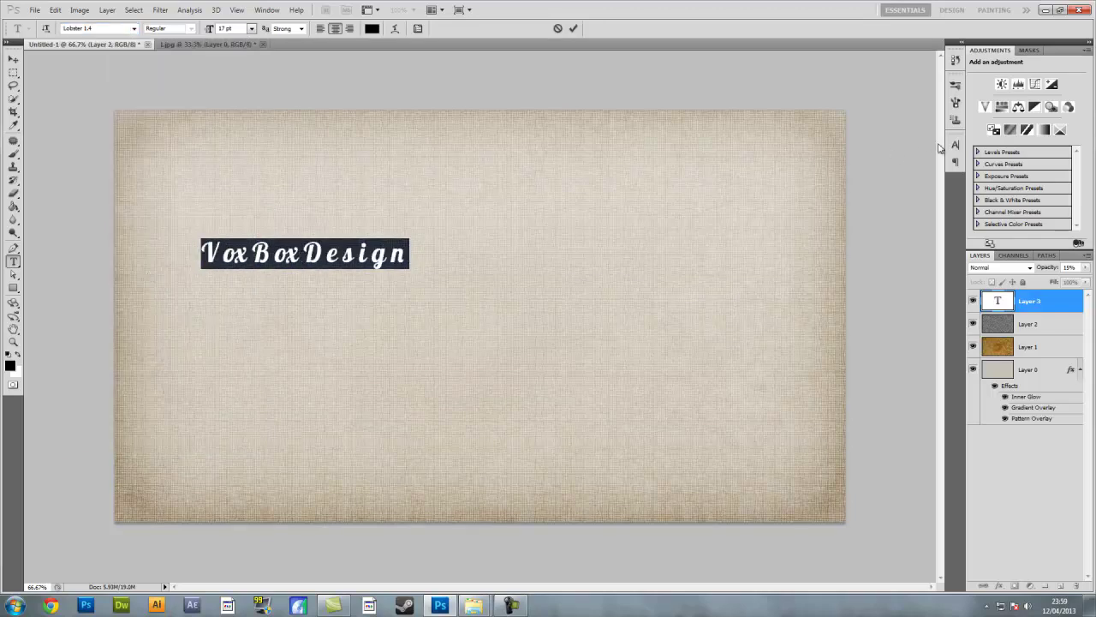
Step: In the Character panel, set tracking to 17 and text size to 52 pt
left_click(955, 145)
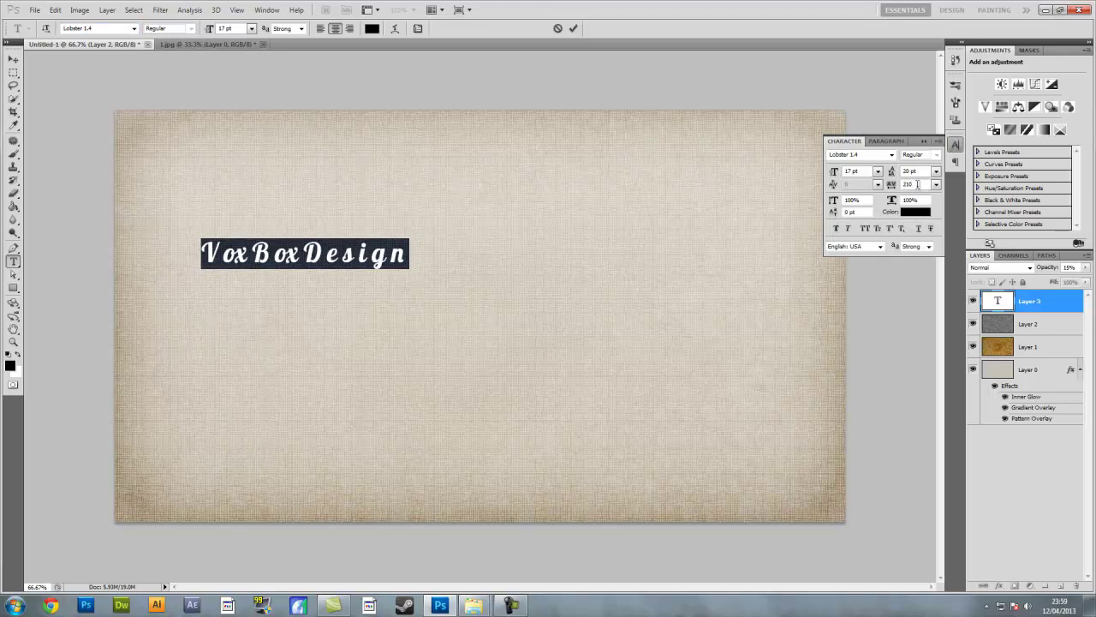
left_click(923, 185)
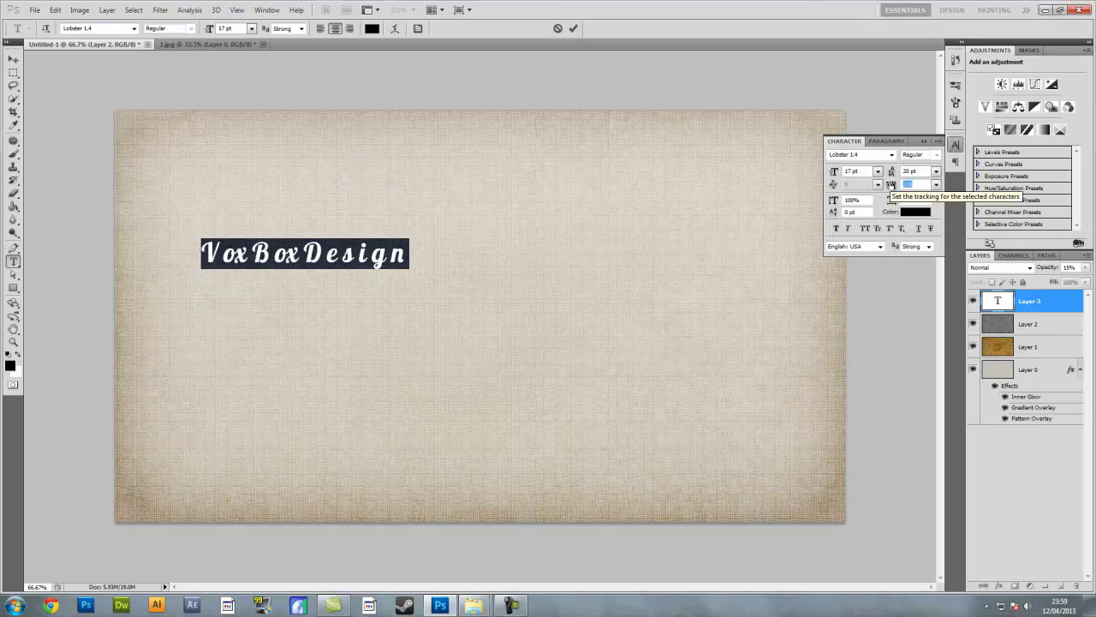
type("10")
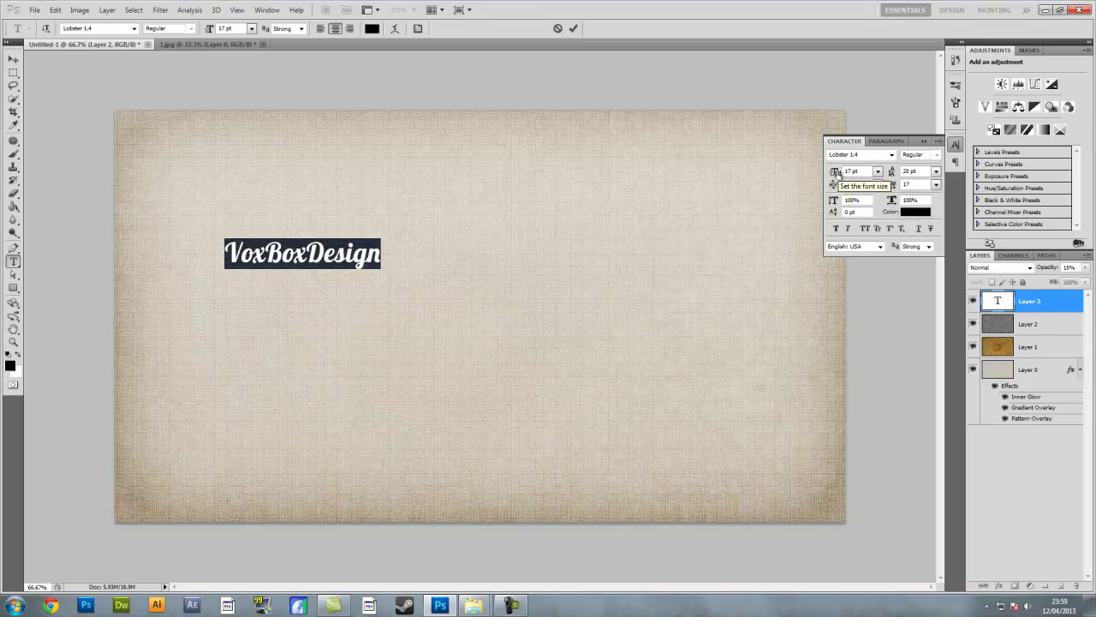
left_click_drag(835, 172, 856, 176)
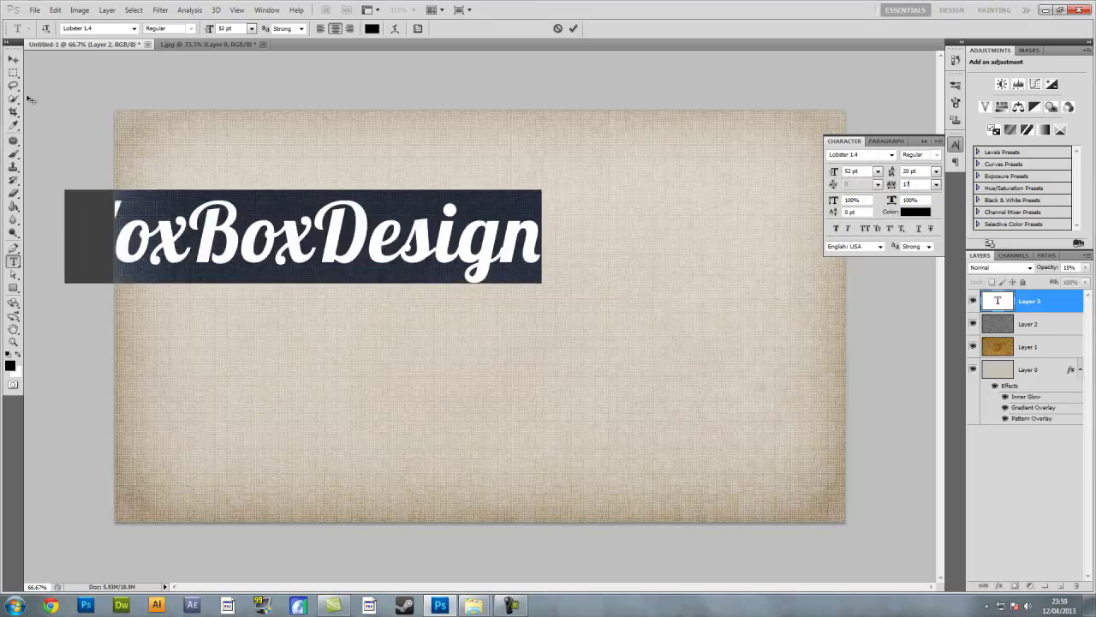
Step: Move the VoxBoxDesign text toward the upper centre of the canvas
left_click(12, 62)
left_click_drag(287, 252, 464, 255)
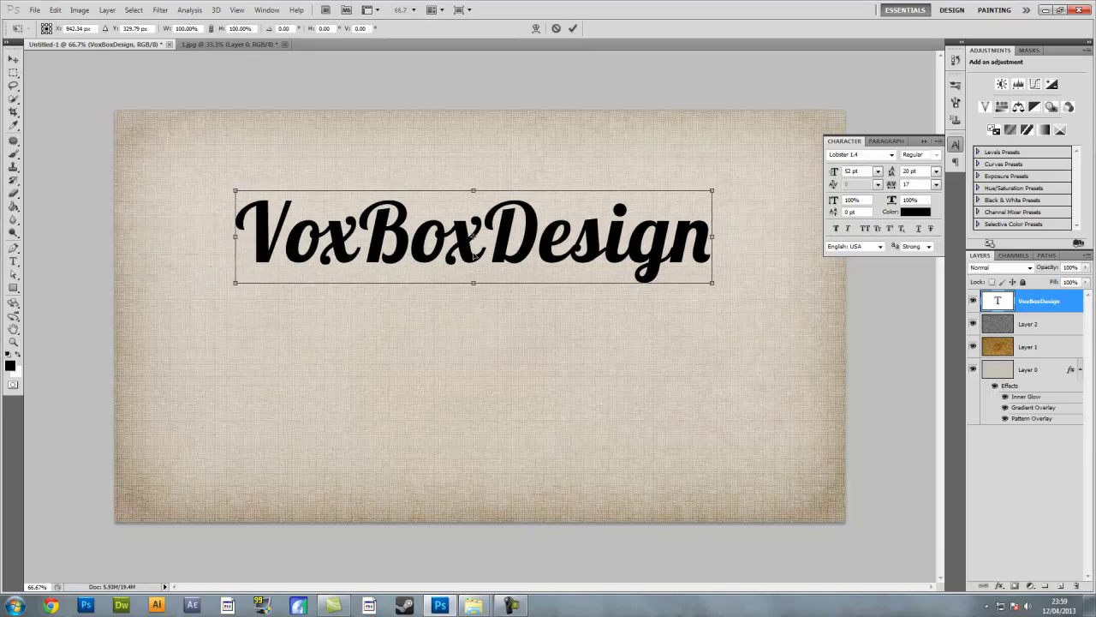
left_click(573, 28)
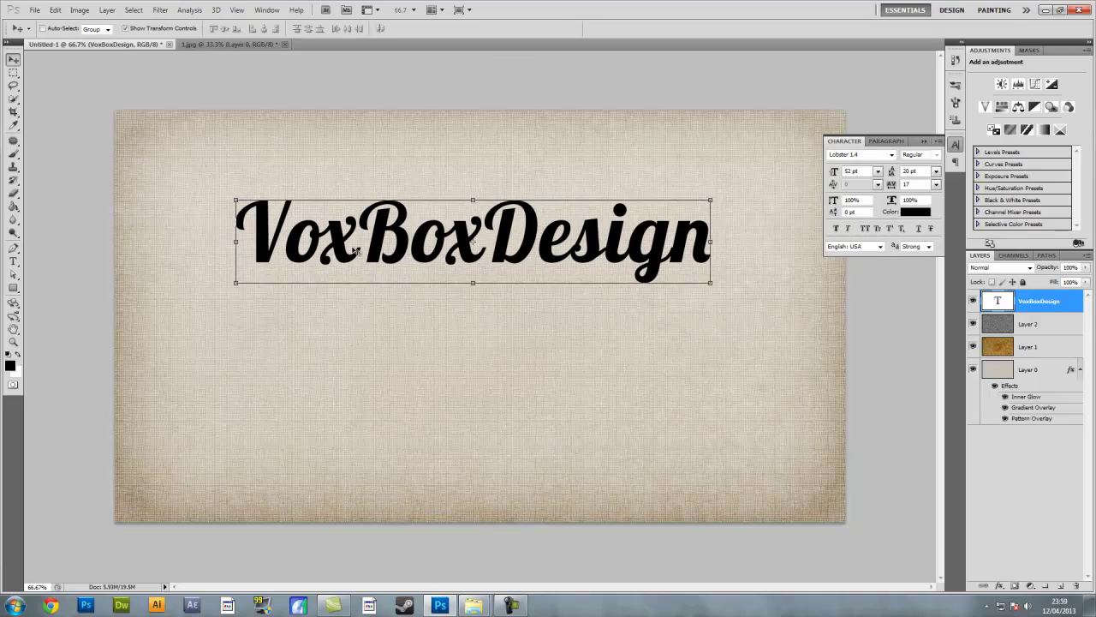
double_click(1002, 301)
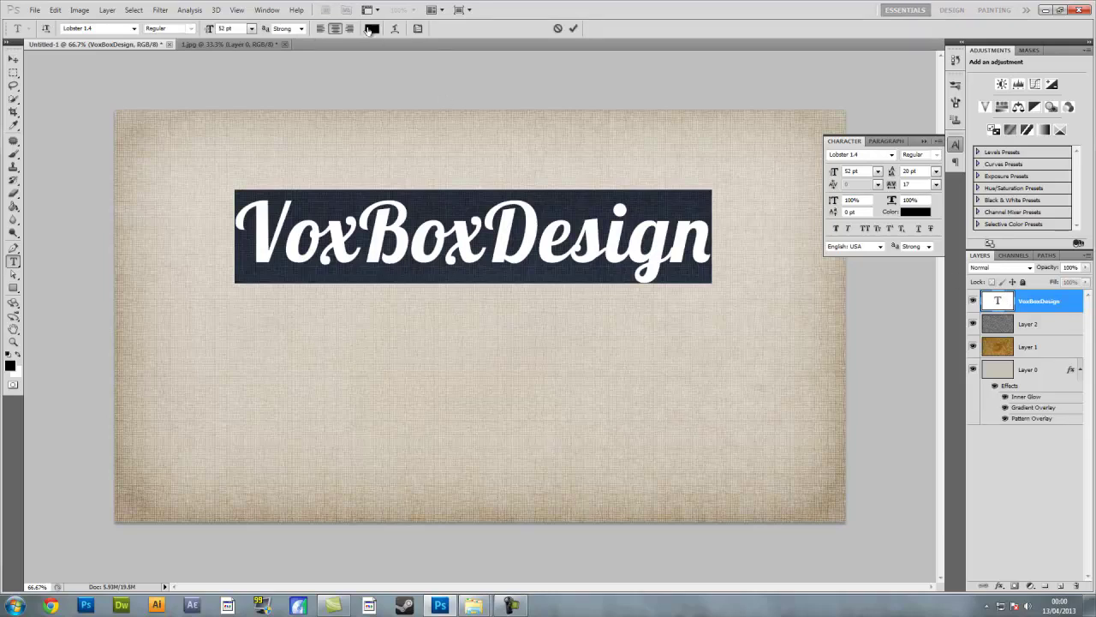
Step: Colour the VoxBoxDesign text hex 765555 and commit the edit
left_click(372, 29)
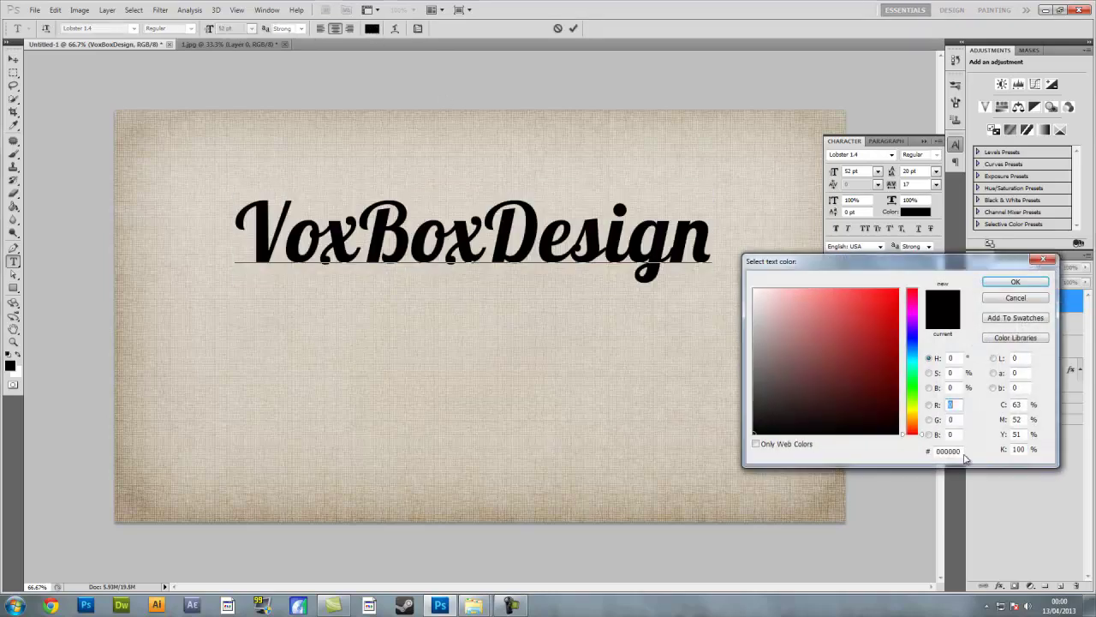
left_click_drag(960, 450, 909, 455)
type("76")
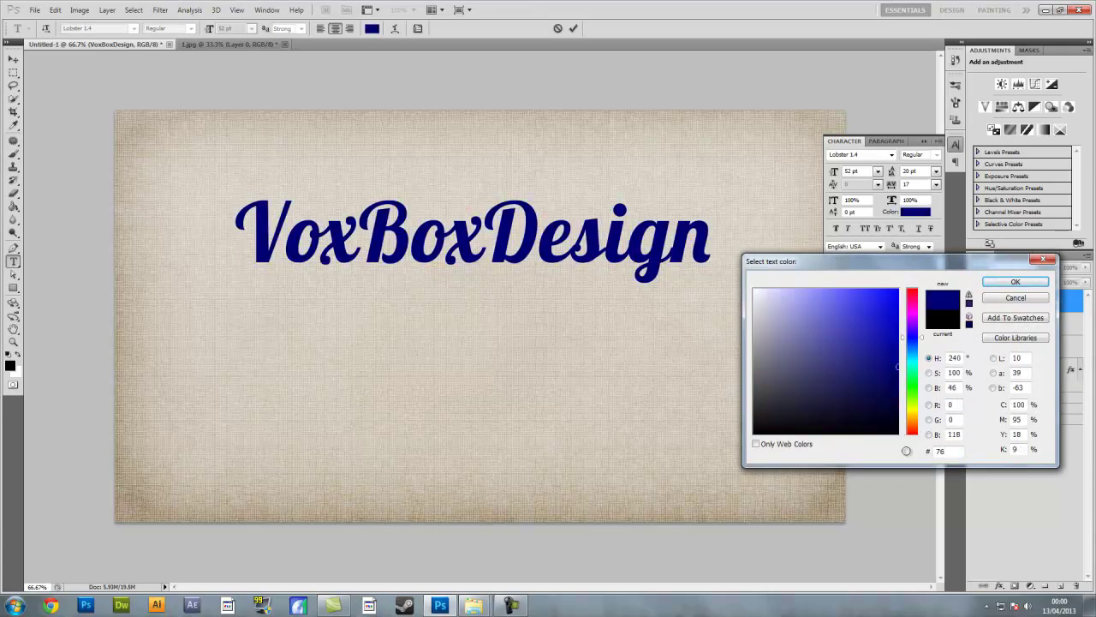
type("5555")
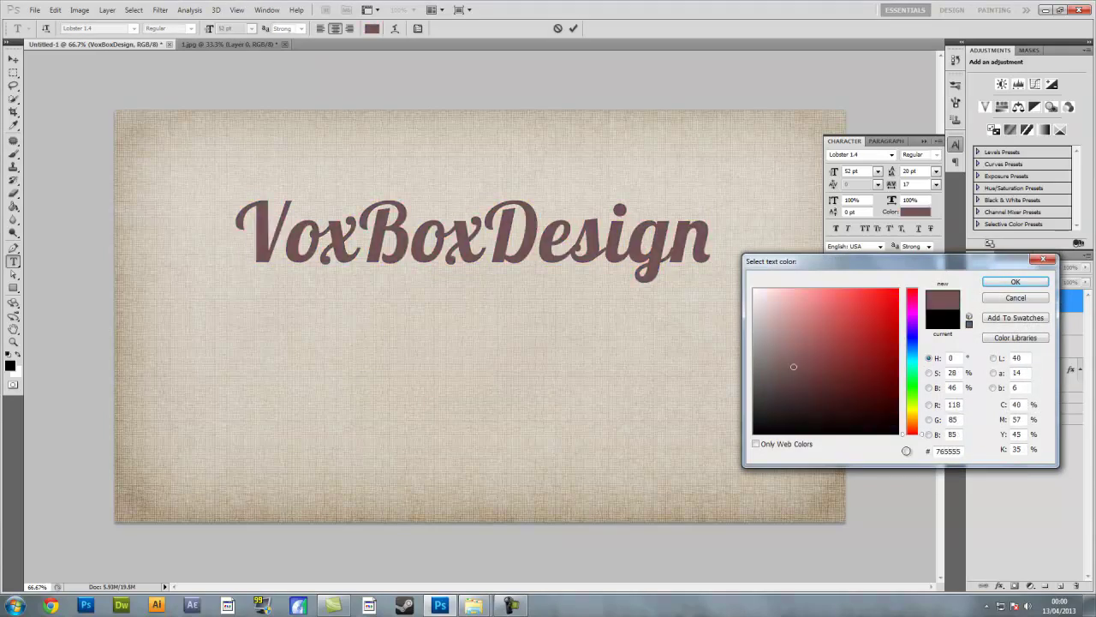
left_click(1001, 284)
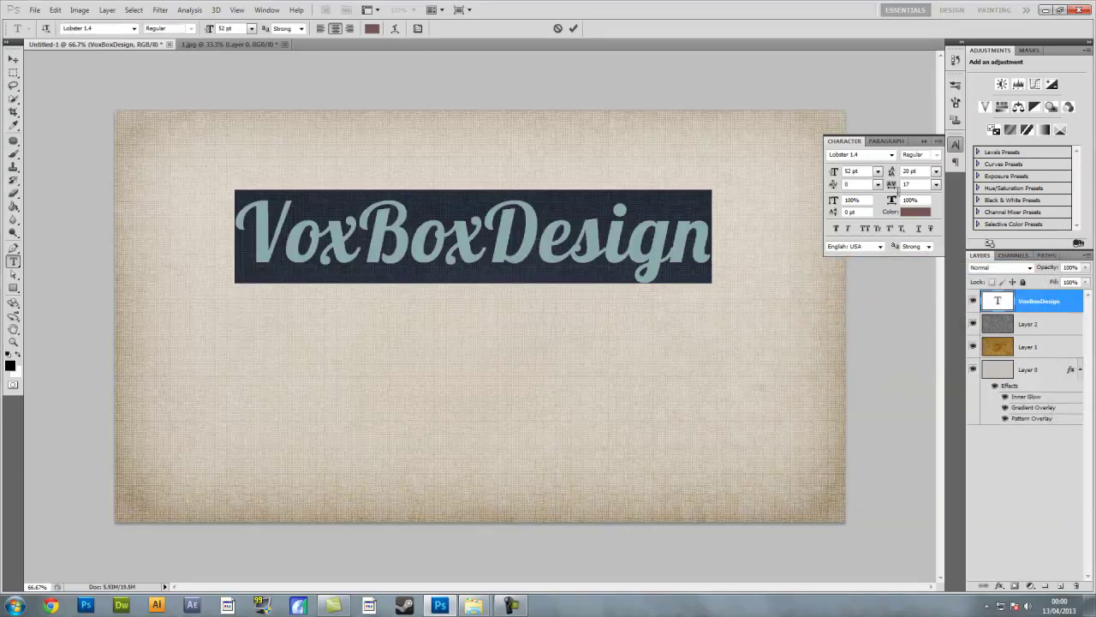
left_click(573, 29)
Step: Add a Linear Burn inner shadow: 20% opacity, 2 px distance, 7 px size, anti-aliased
key("v")
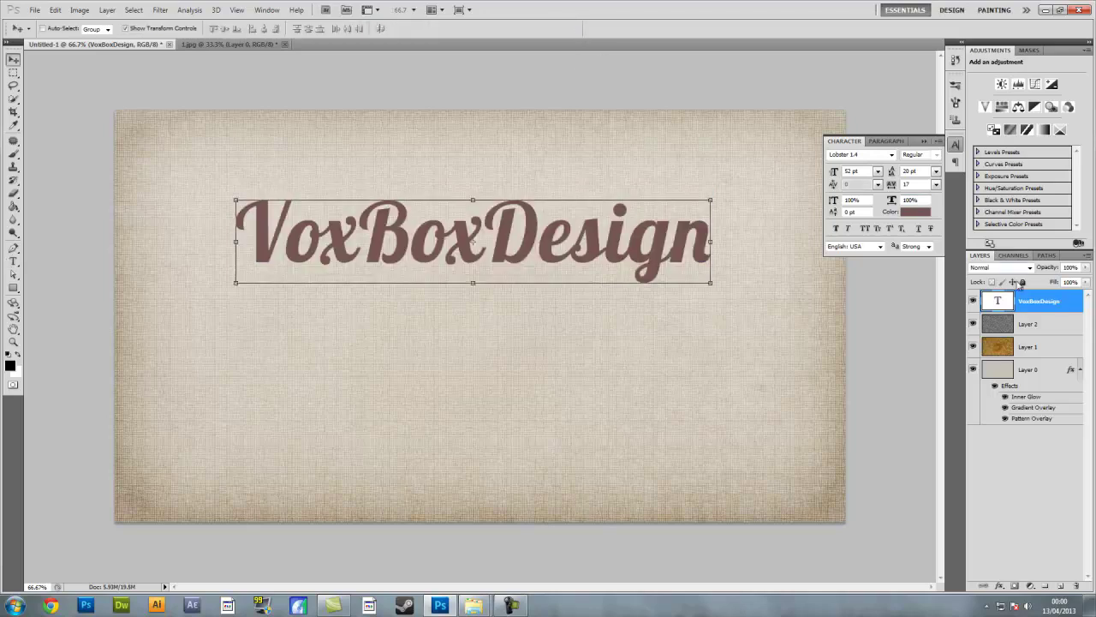
double_click(1062, 304)
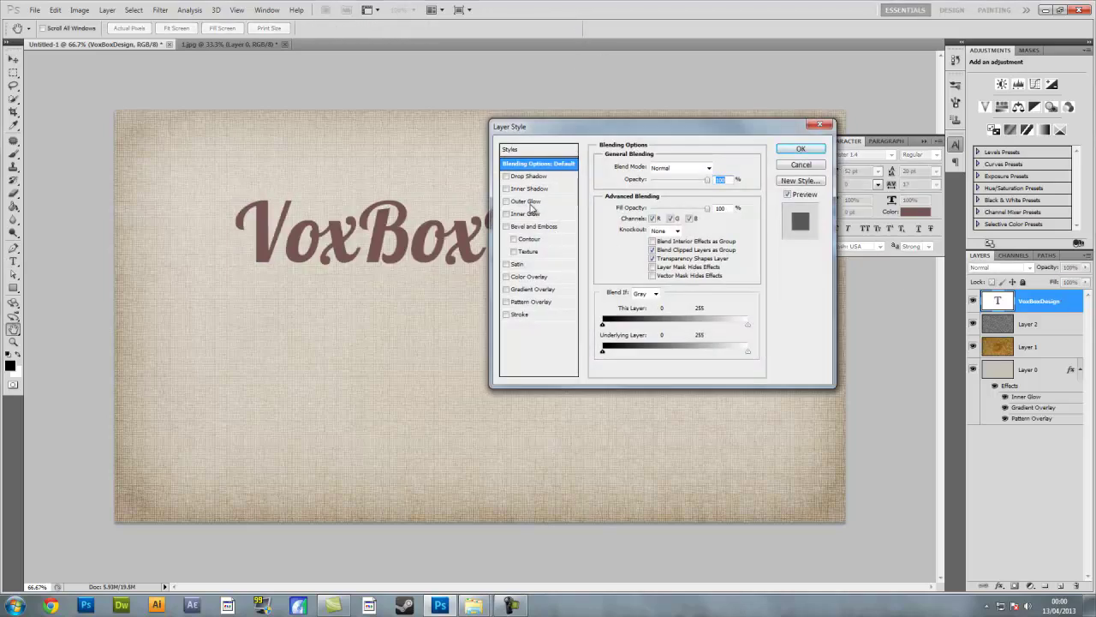
left_click(538, 189)
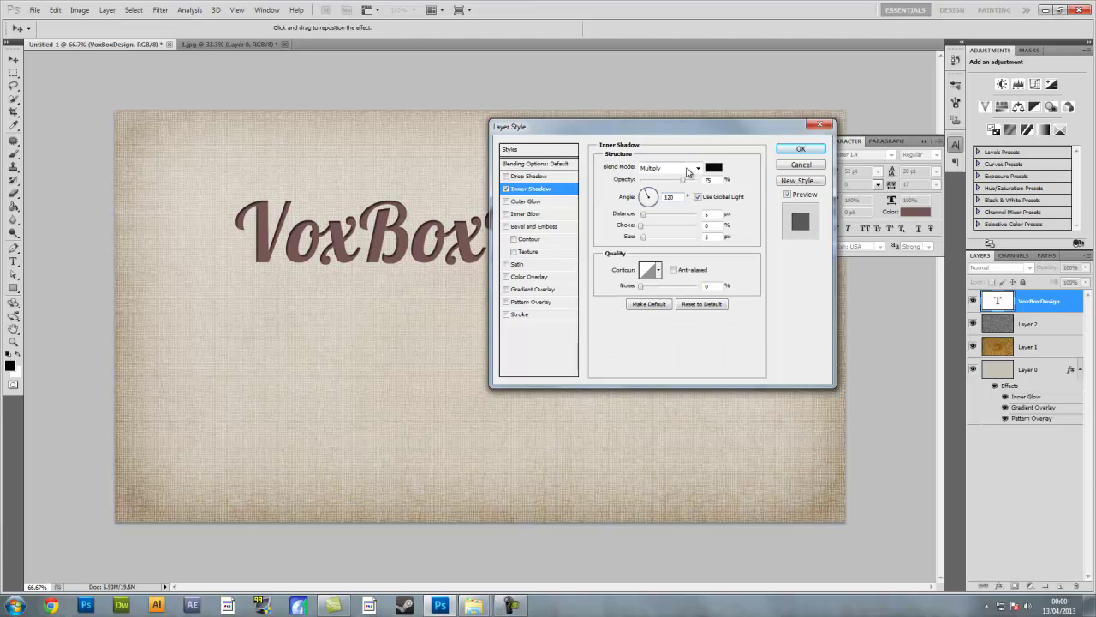
left_click(686, 169)
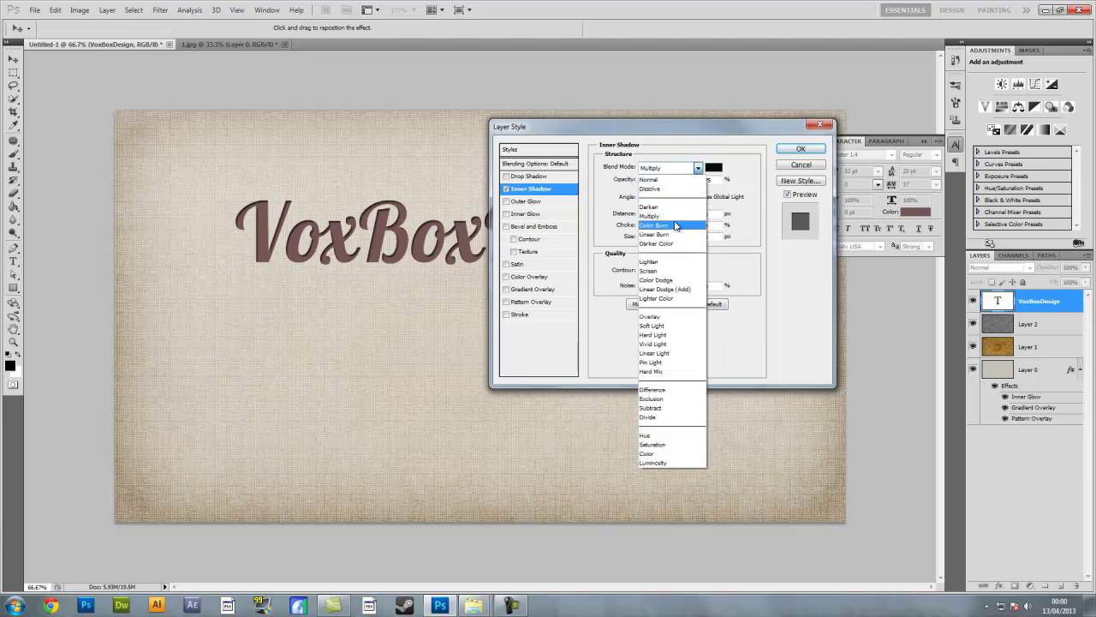
left_click(685, 220)
left_click(713, 167)
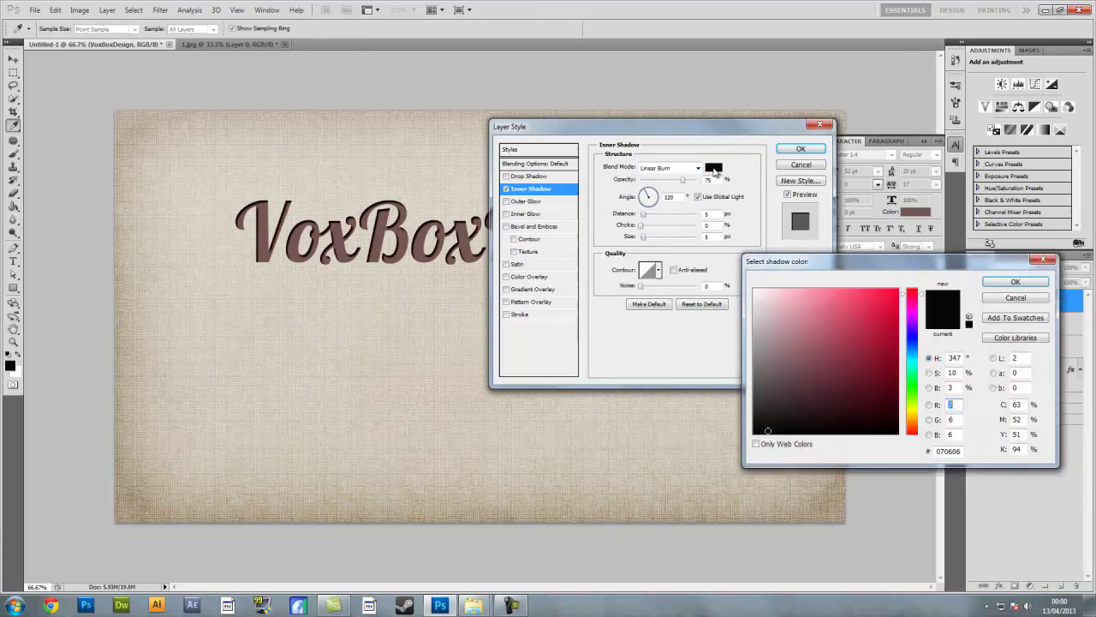
left_click(998, 282)
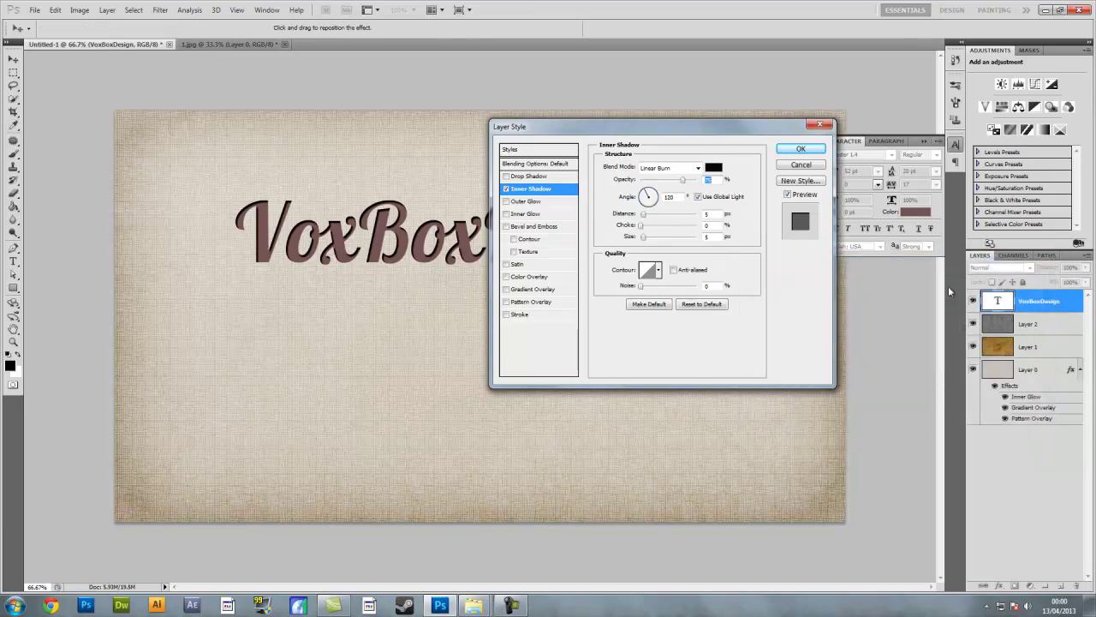
type("20")
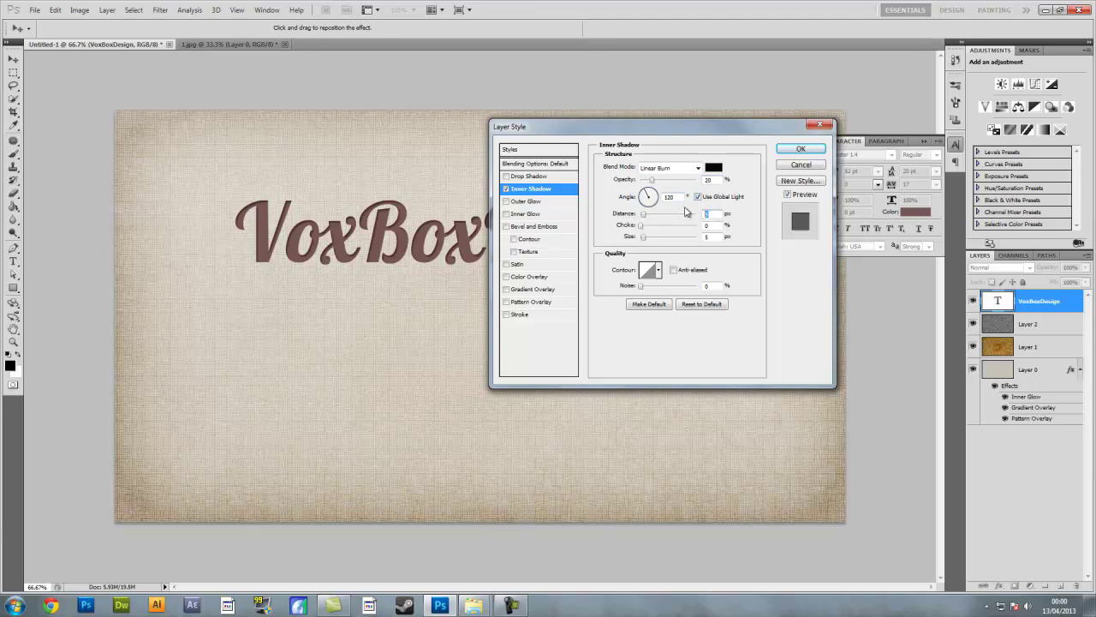
type("2")
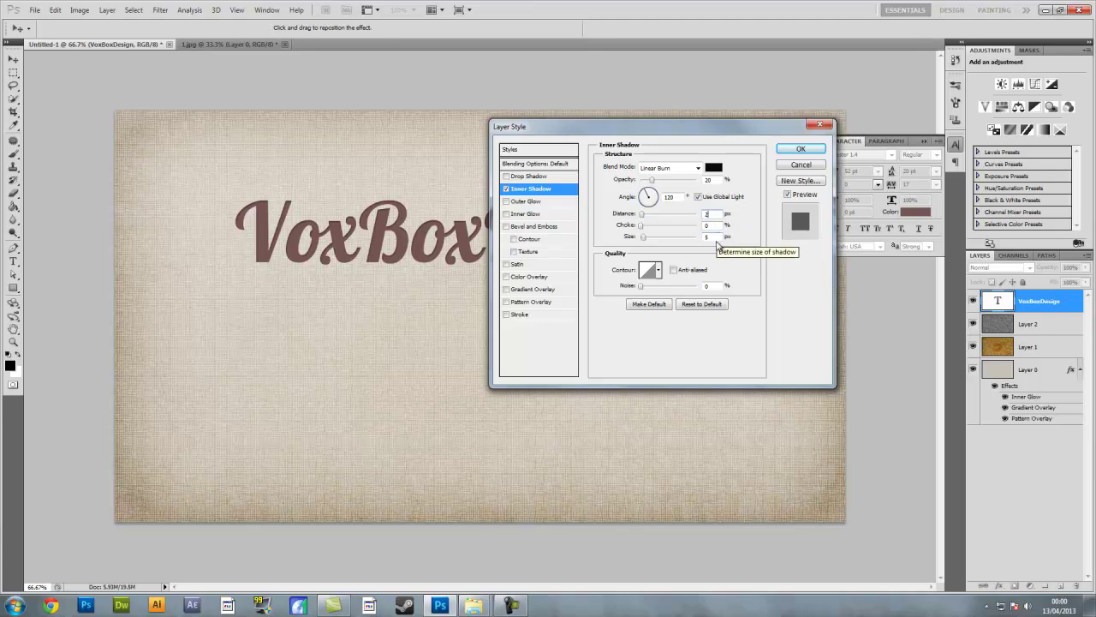
left_click_drag(716, 238, 699, 240)
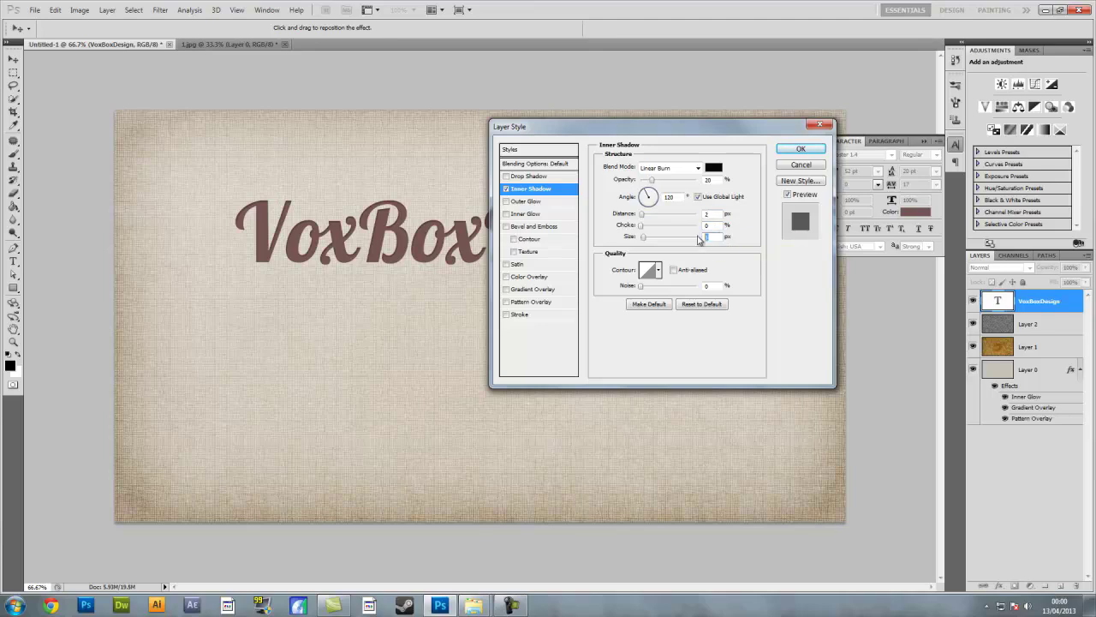
type("7")
left_click(674, 270)
Step: Add a pressed-in Outer Bevel to the text with size 4 px
left_click(555, 227)
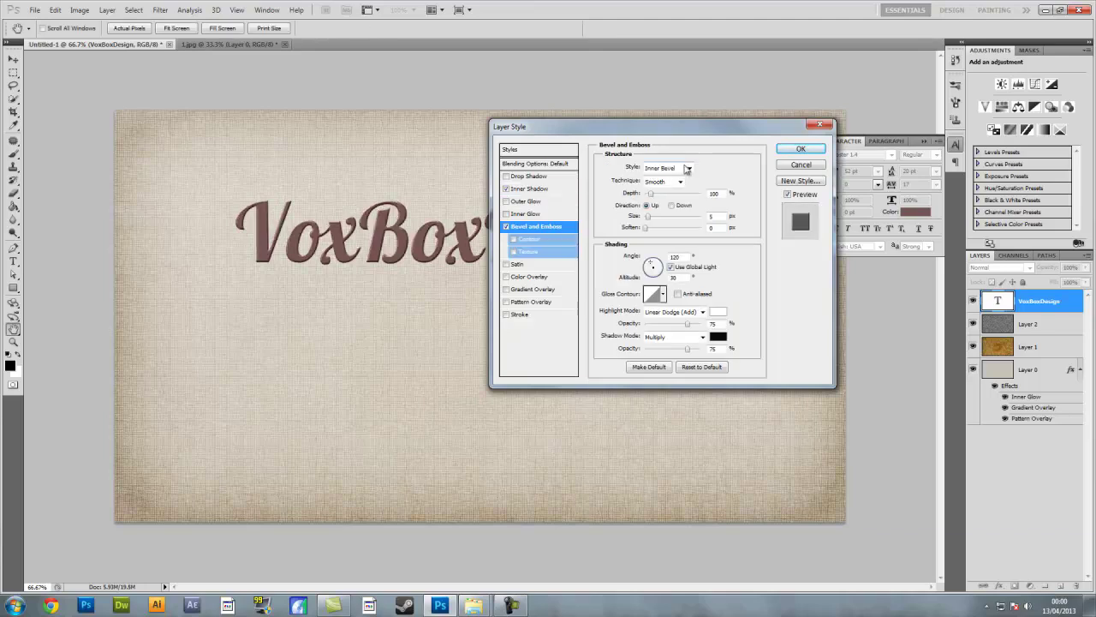
left_click(682, 169)
left_click(676, 177)
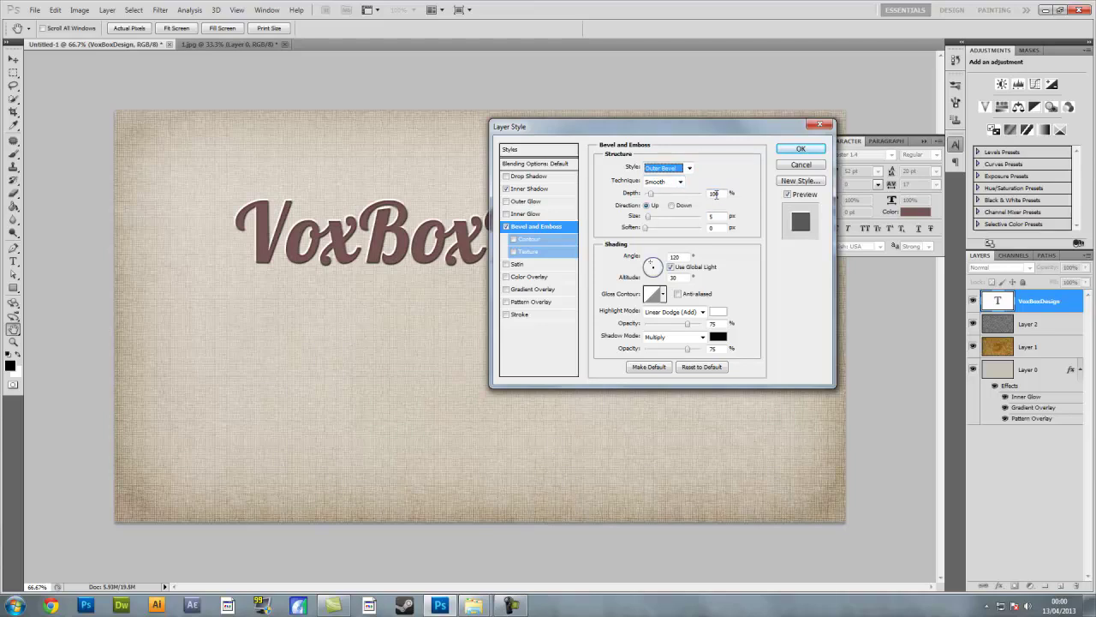
left_click(673, 205)
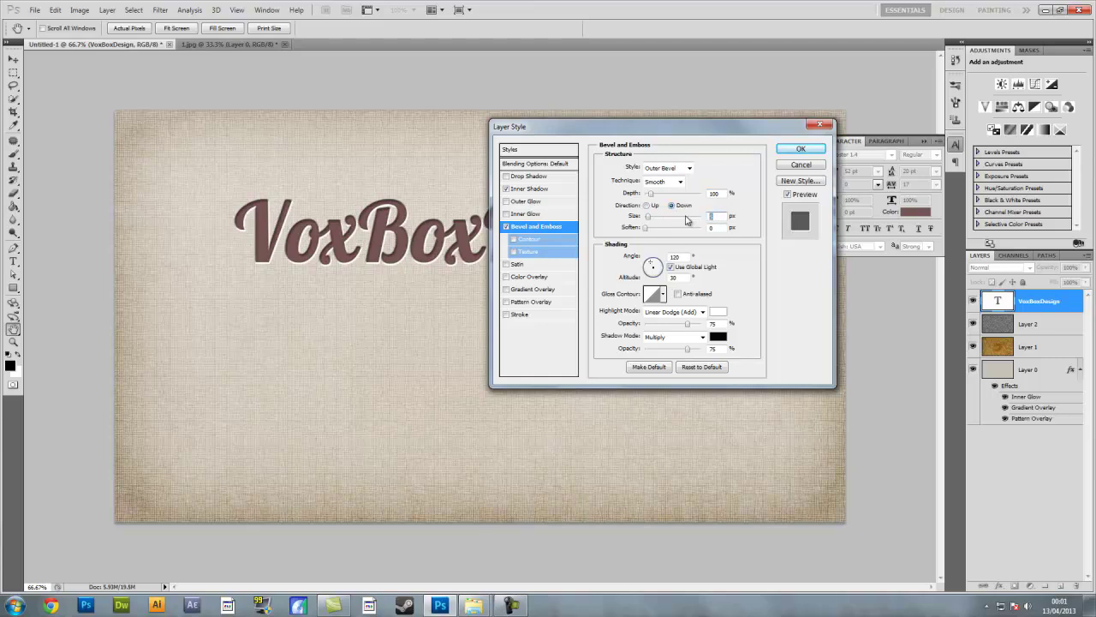
type("4")
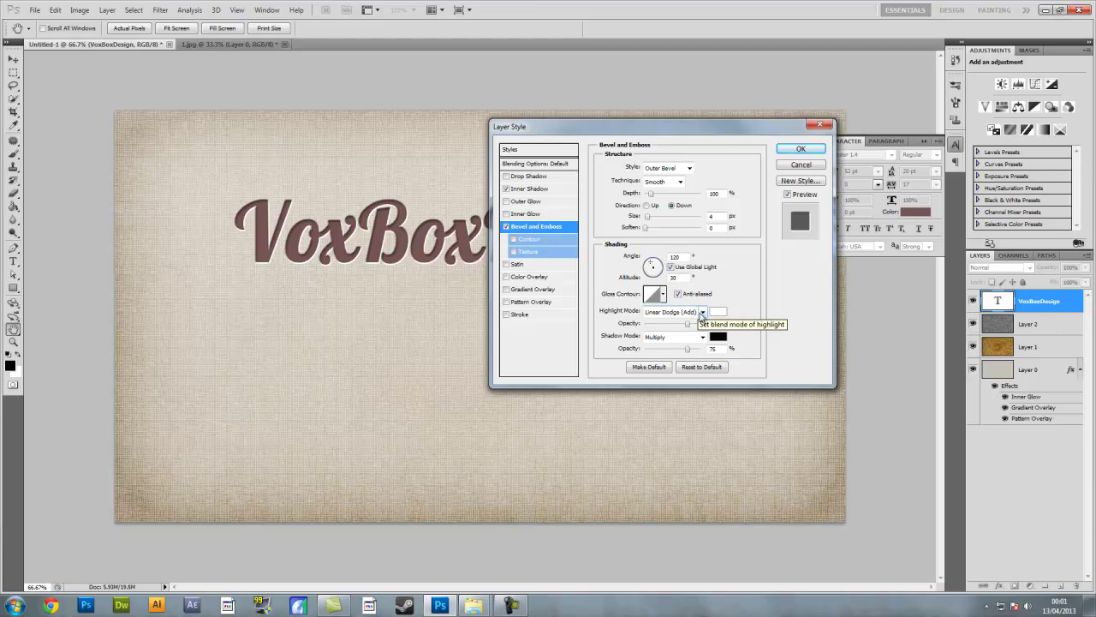
Step: Set bevel highlight opacity to 20% and shadow to Linear Burn 55%, then add a Gradient Overlay
left_click_drag(673, 328, 657, 325)
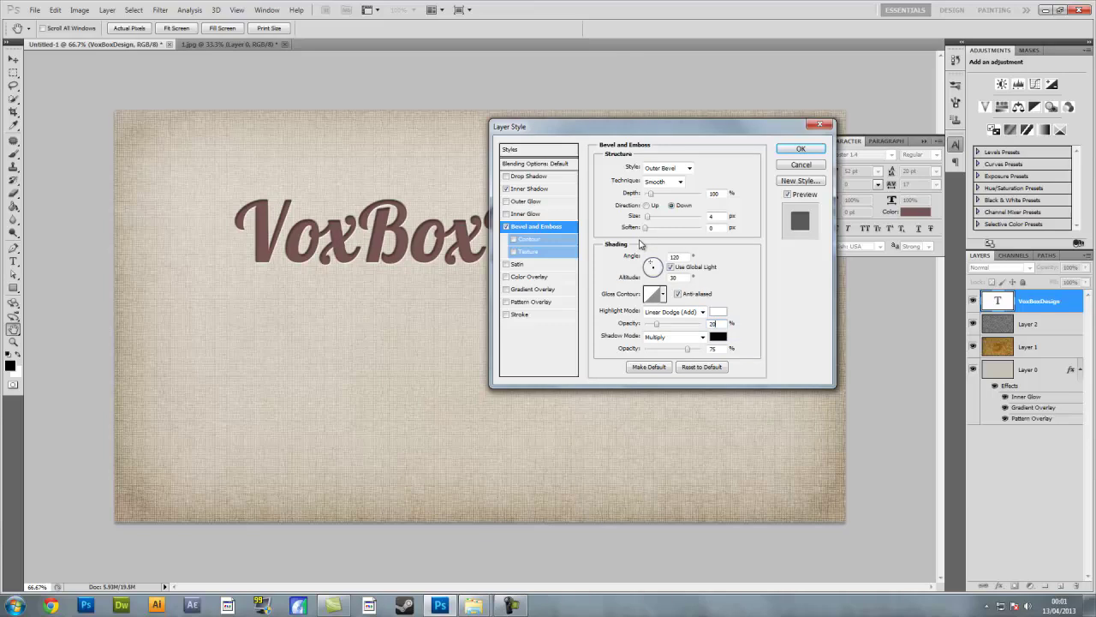
left_click(697, 338)
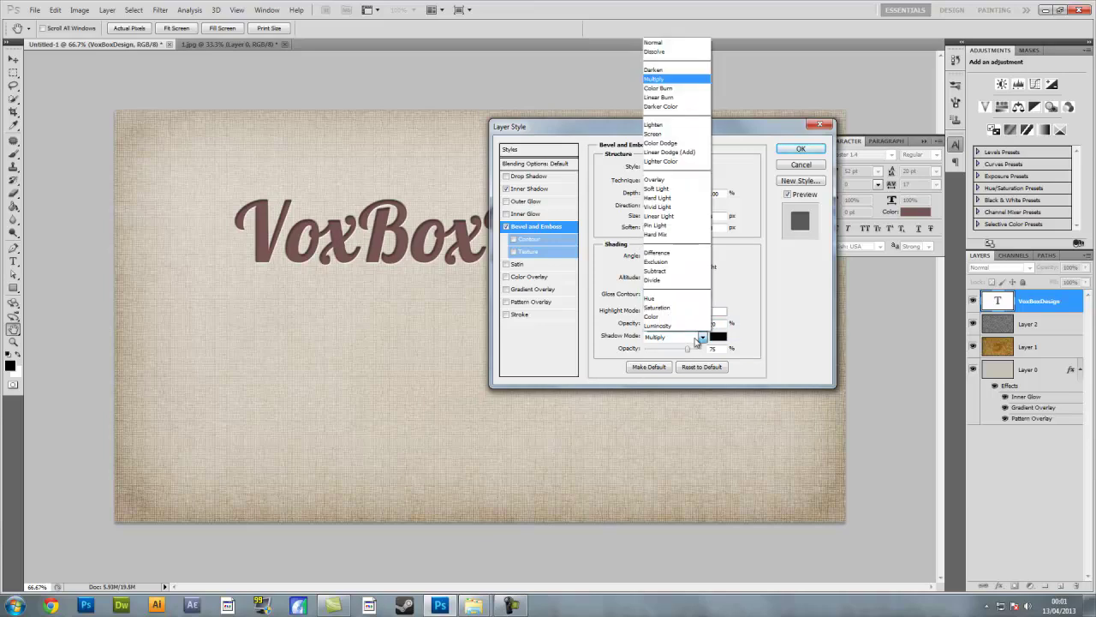
left_click(671, 97)
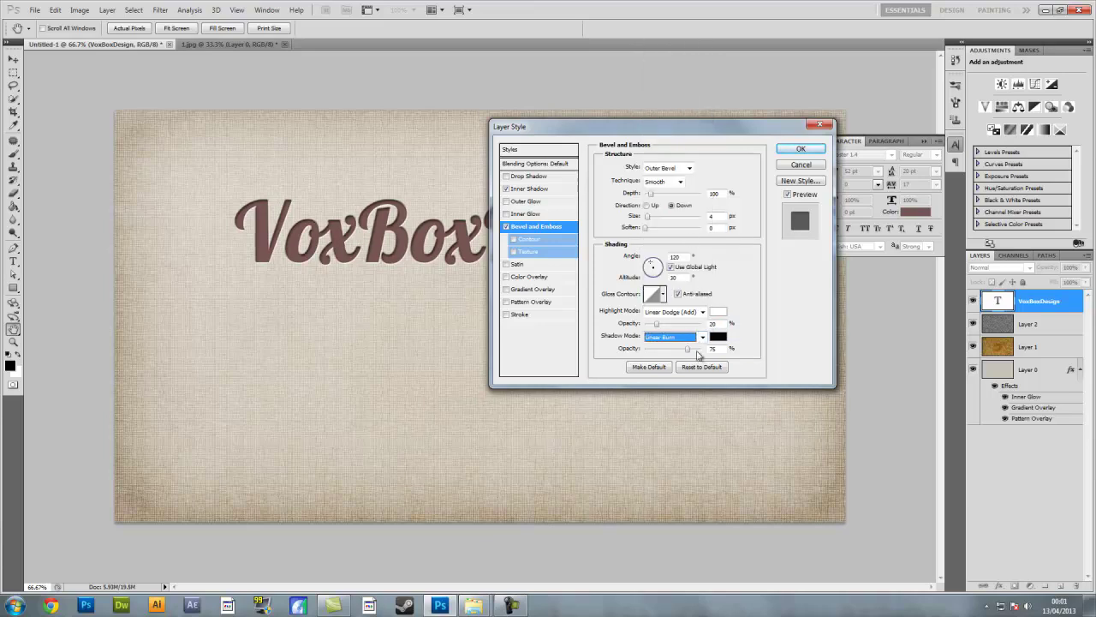
left_click(697, 350)
type("55")
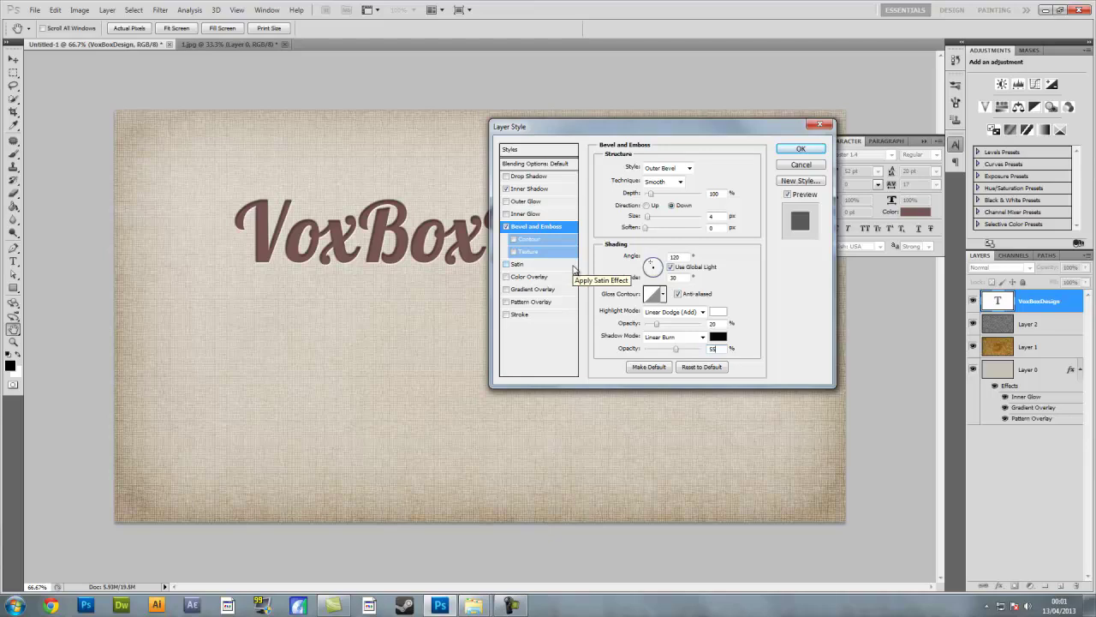
left_click(524, 289)
left_click(658, 168)
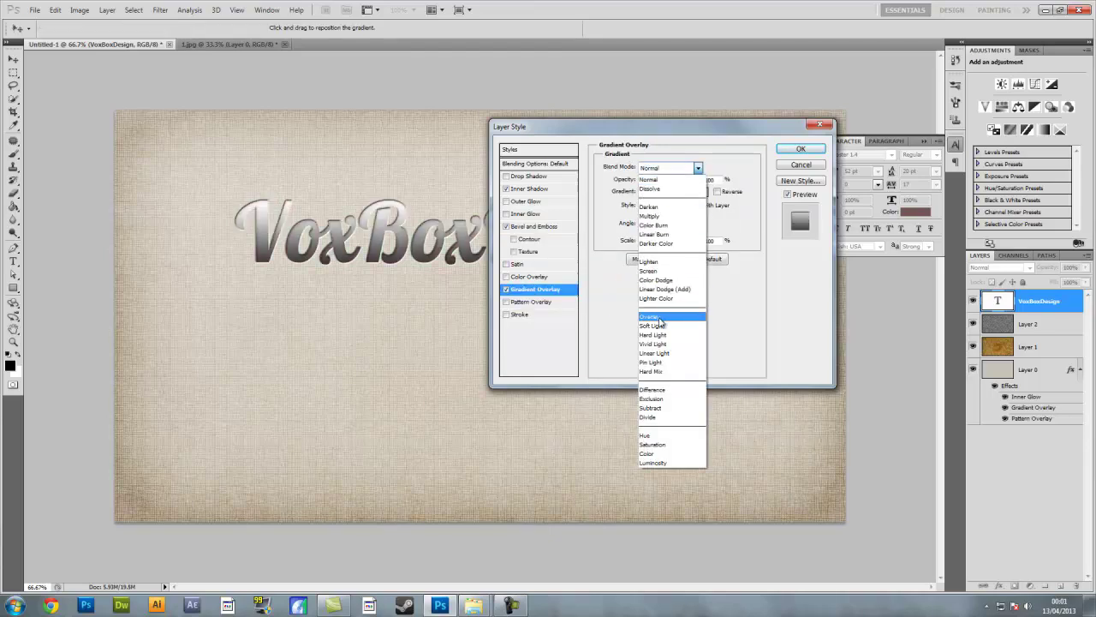
Step: Set the gradient overlay to Overlay blend mode at 12% opacity
left_click(664, 316)
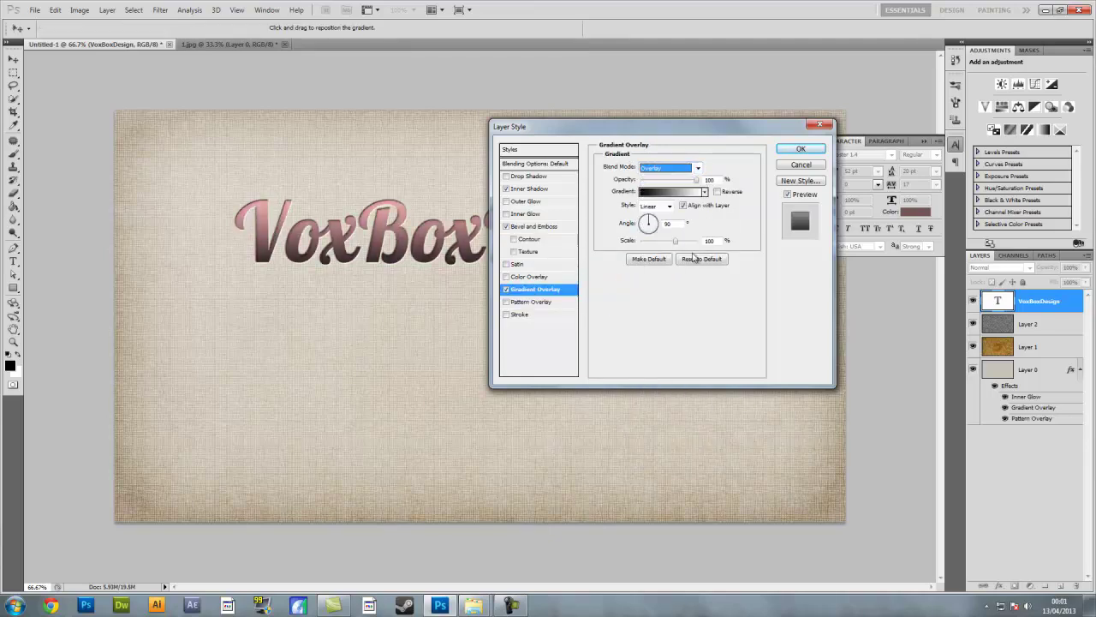
left_click(709, 180)
type("12")
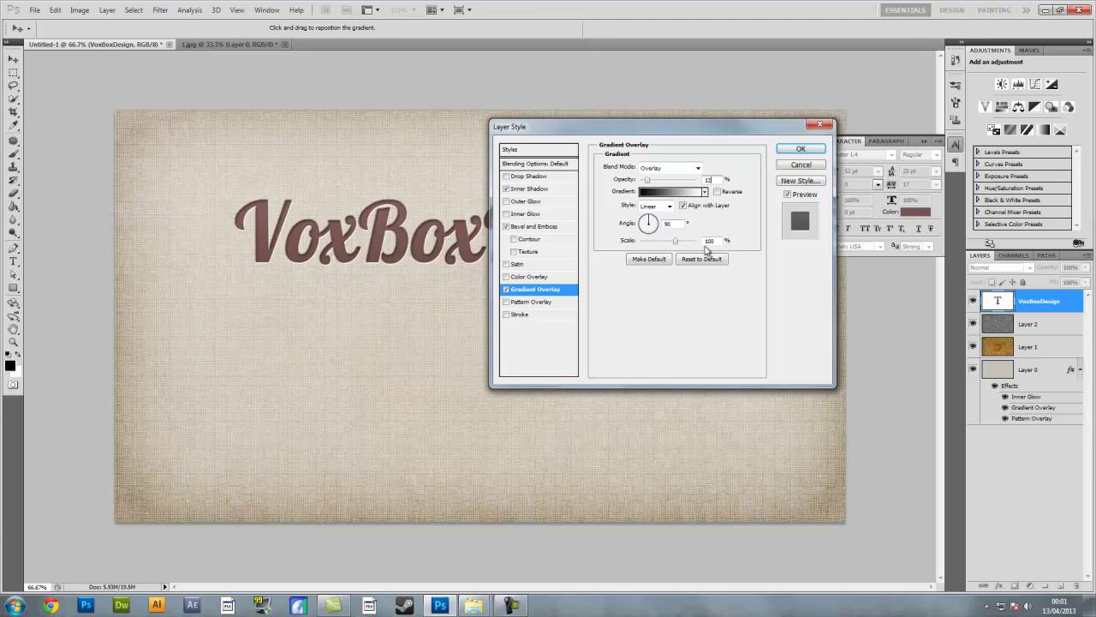
left_click(546, 303)
Step: Add a Heavy Weave pattern overlay in Overlay mode at 25% and apply the layer style
left_click(655, 169)
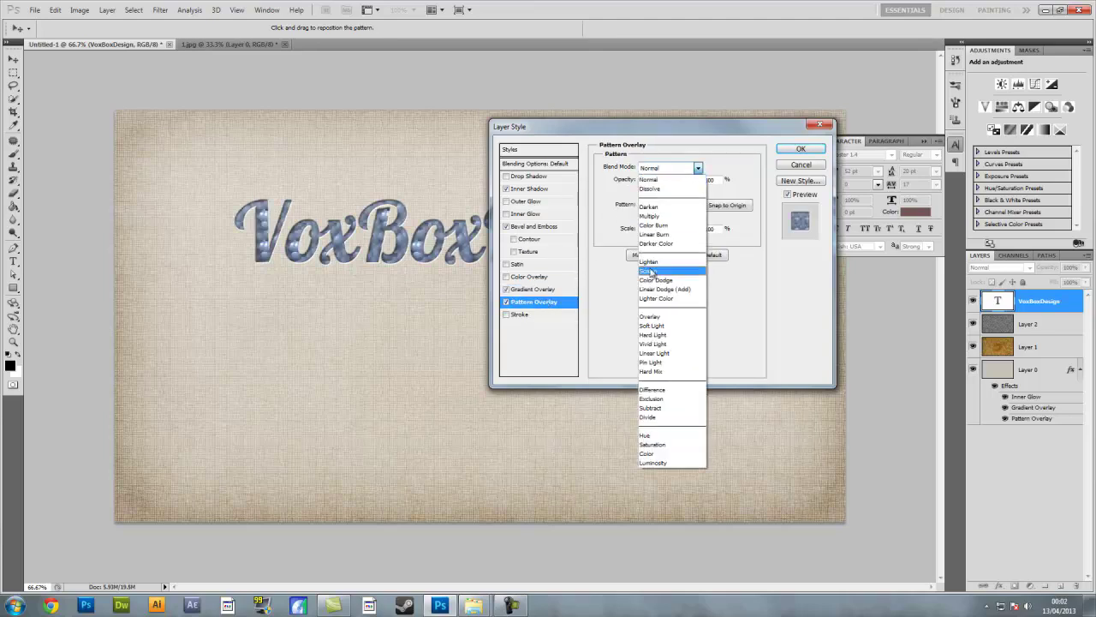
left_click(651, 315)
left_click(674, 171)
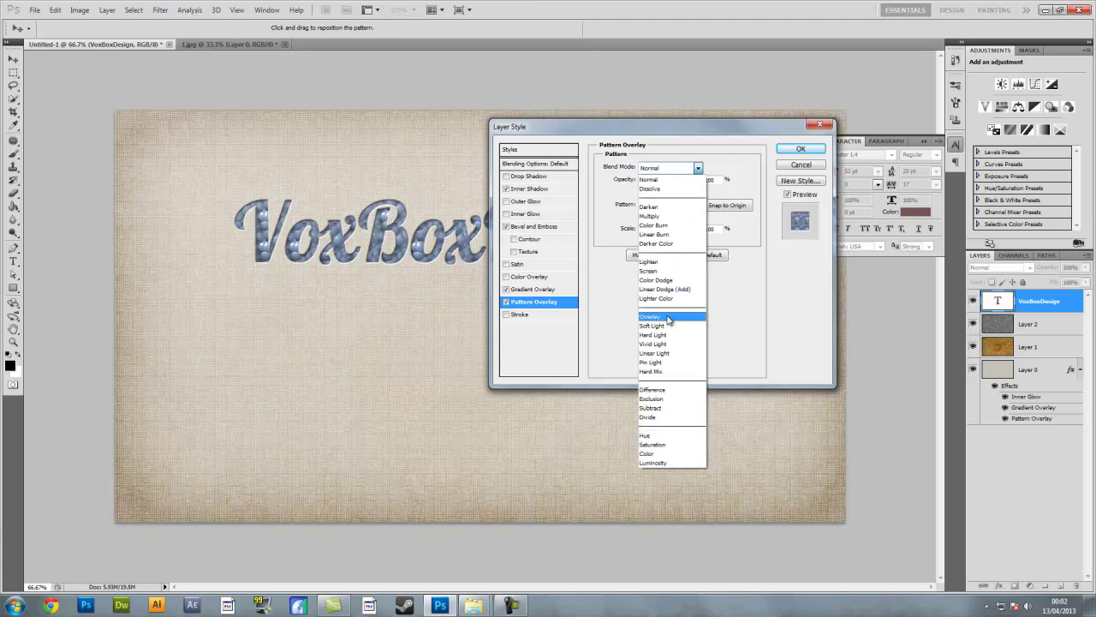
left_click(668, 317)
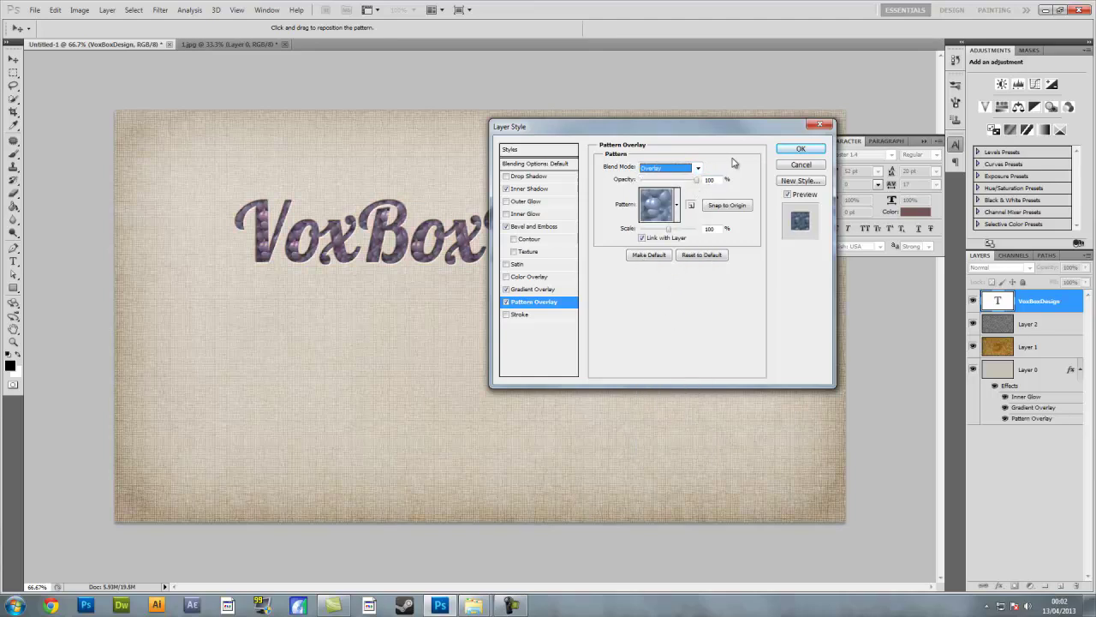
left_click(718, 180)
type("25")
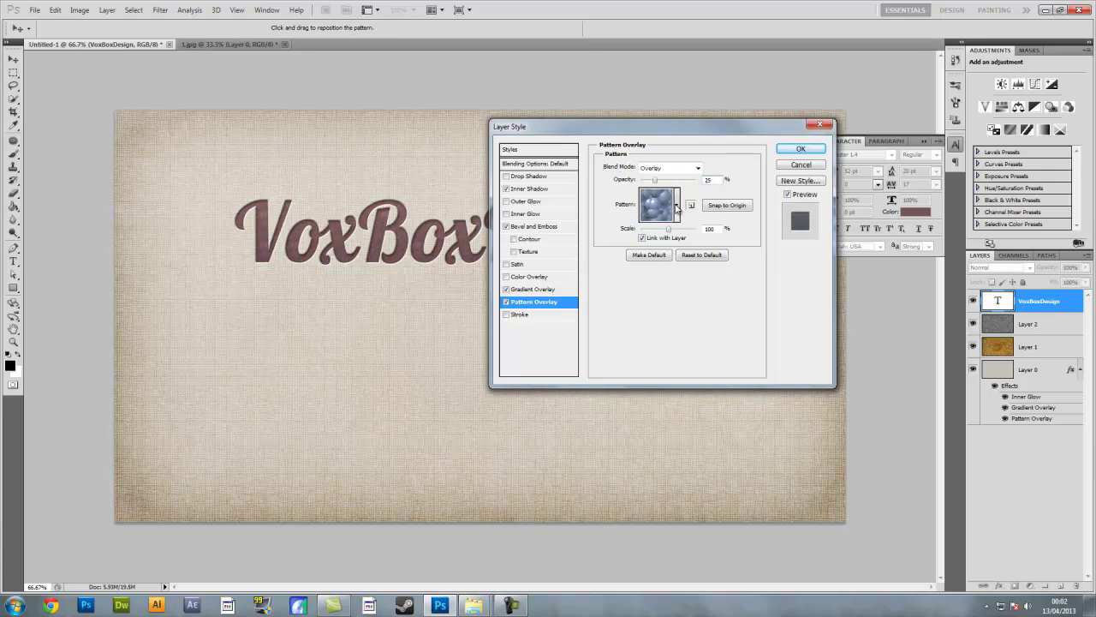
left_click(677, 207)
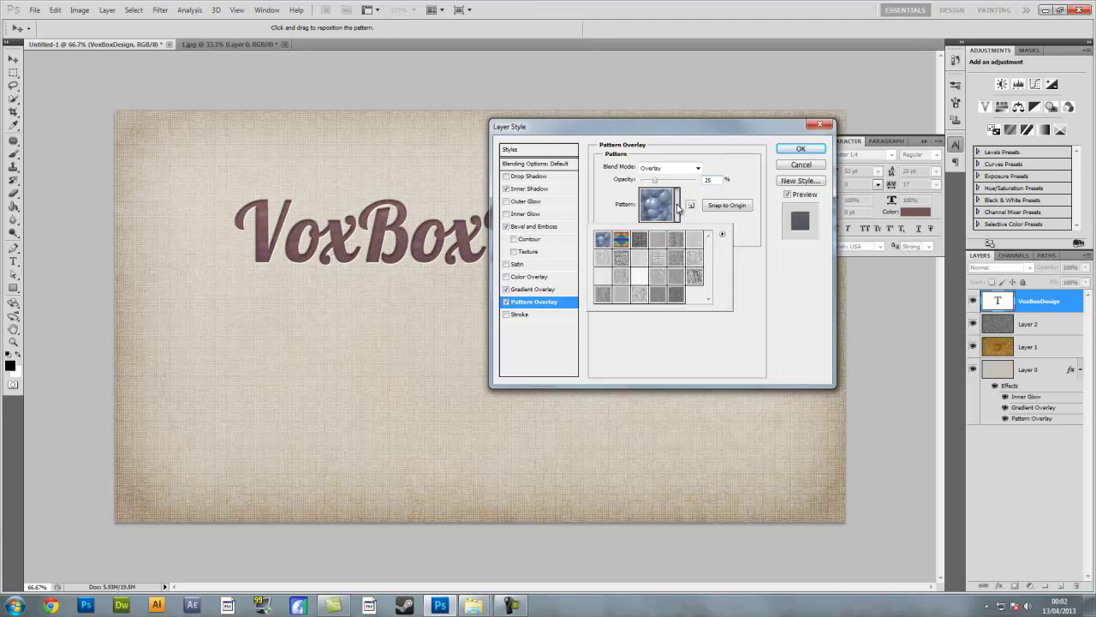
left_click(657, 260)
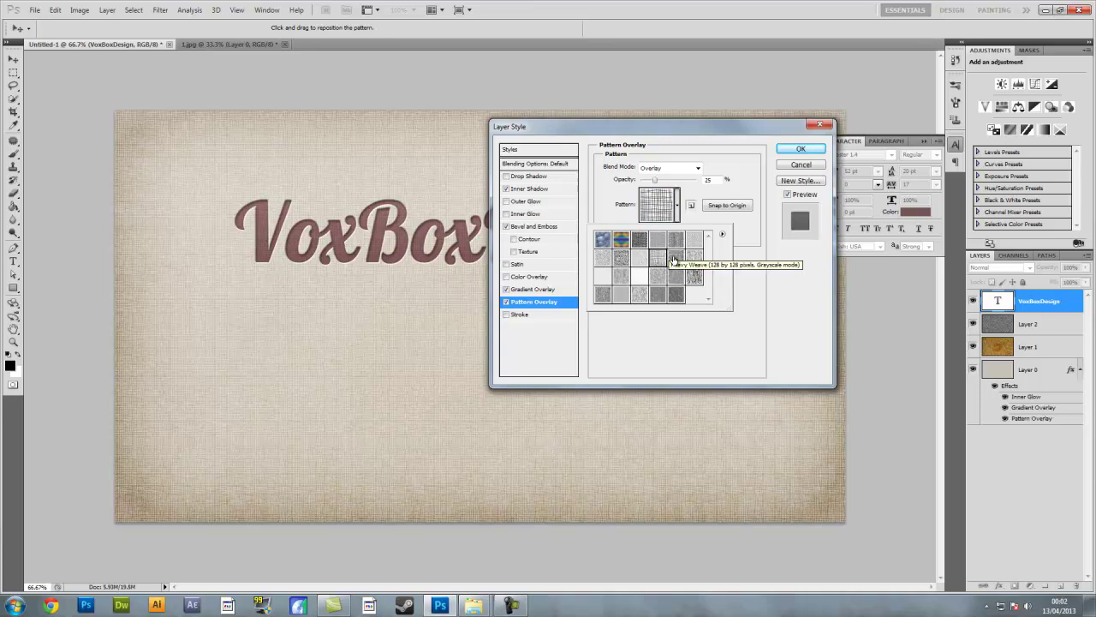
left_click(674, 258)
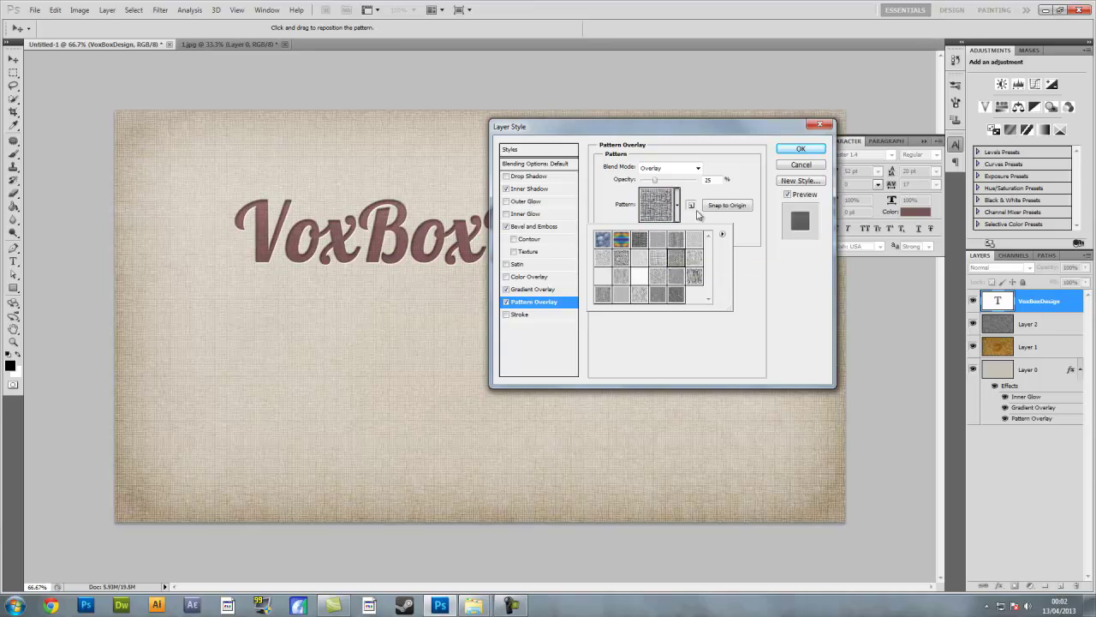
left_click(678, 211)
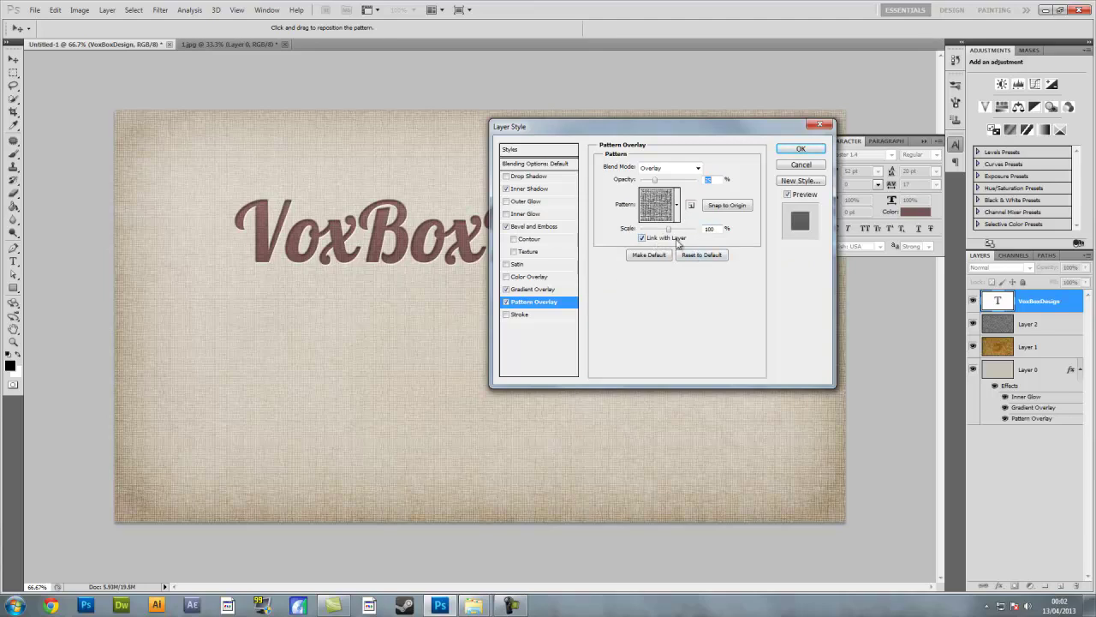
left_click(790, 152)
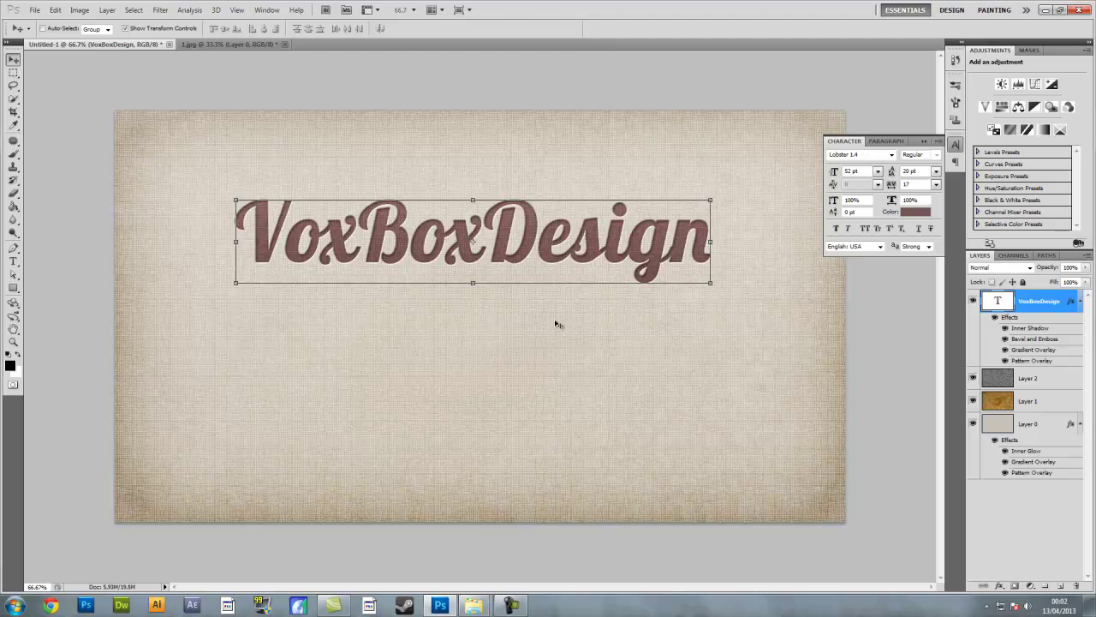
Step: Open Stars.psd and dismiss the missing-fonts warning
left_click(35, 10)
left_click(48, 31)
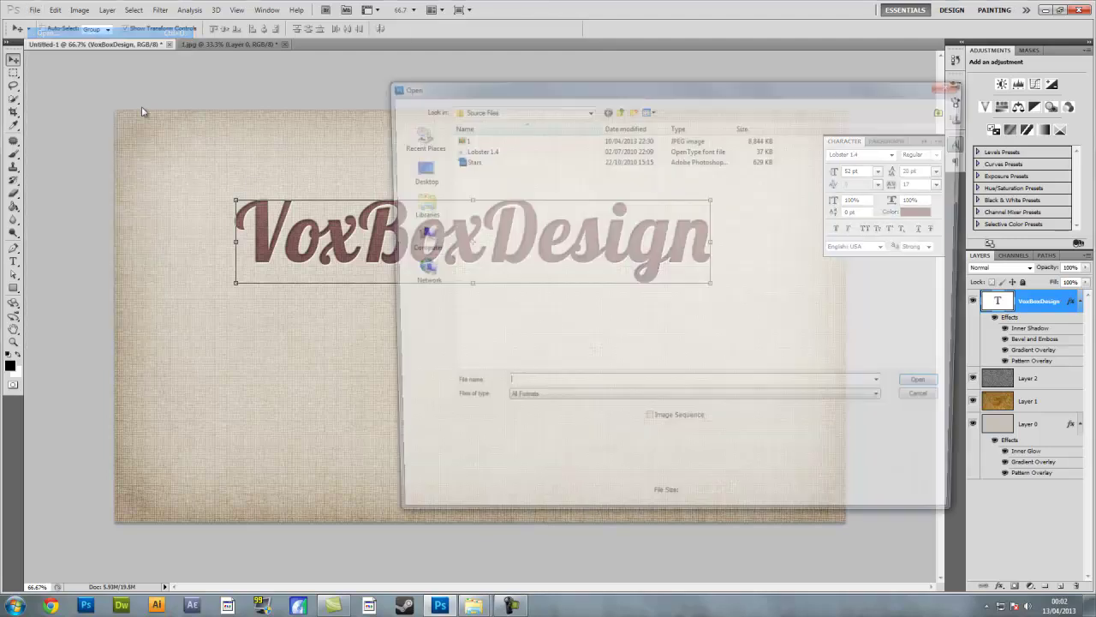
left_click(465, 161)
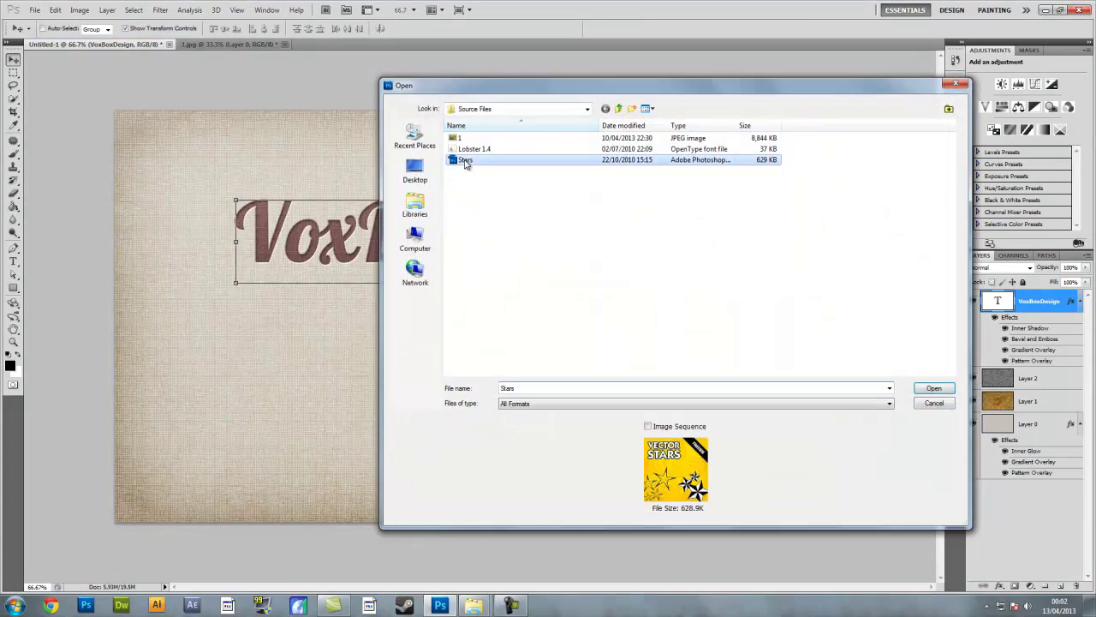
left_click(934, 388)
left_click(550, 231)
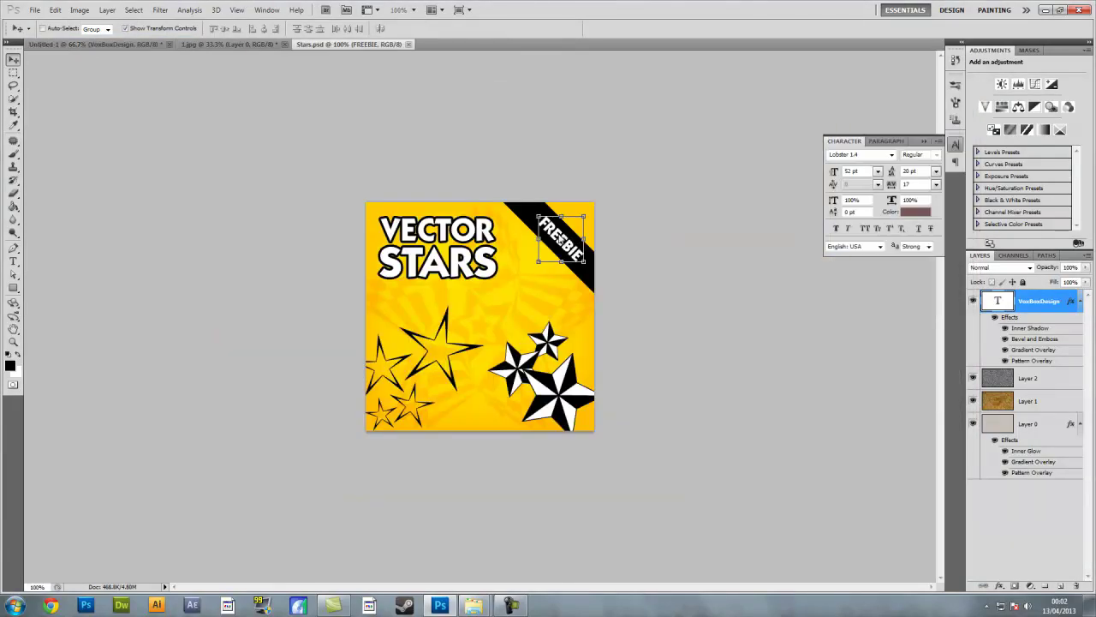
Step: Select the large black-and-white star layer and drag it toward the canvas centre
left_click_drag(1088, 395, 1087, 470)
left_click(1037, 478)
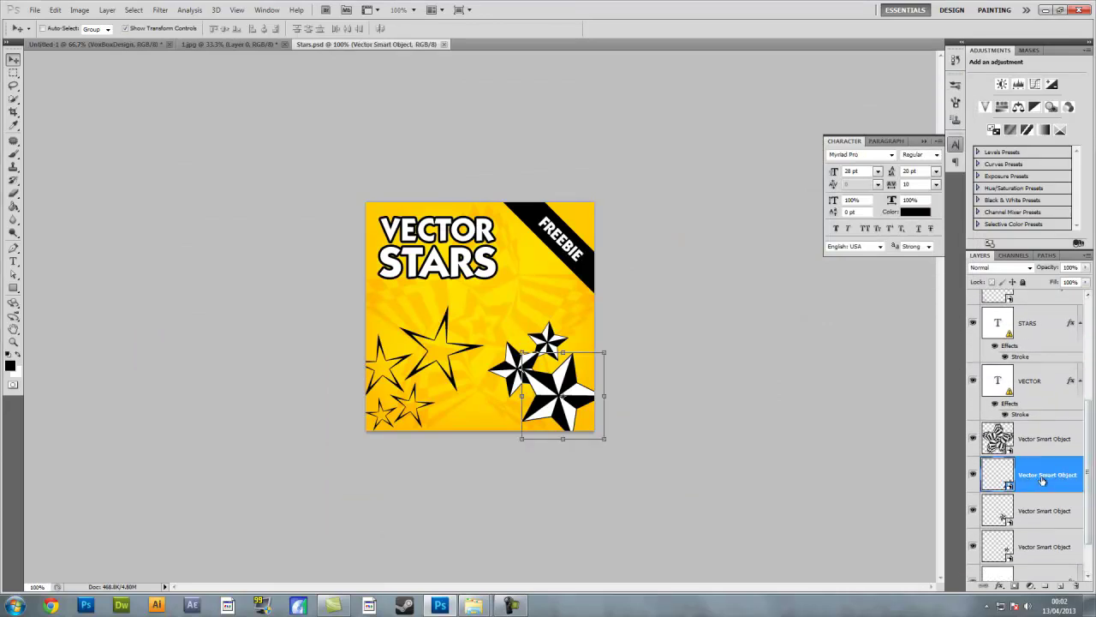
left_click_drag(563, 385, 203, 102)
Step: Bring the star into the VoxBoxDesign document, rotate it about -19°, and nudge it under the text
left_click_drag(109, 43, 480, 343)
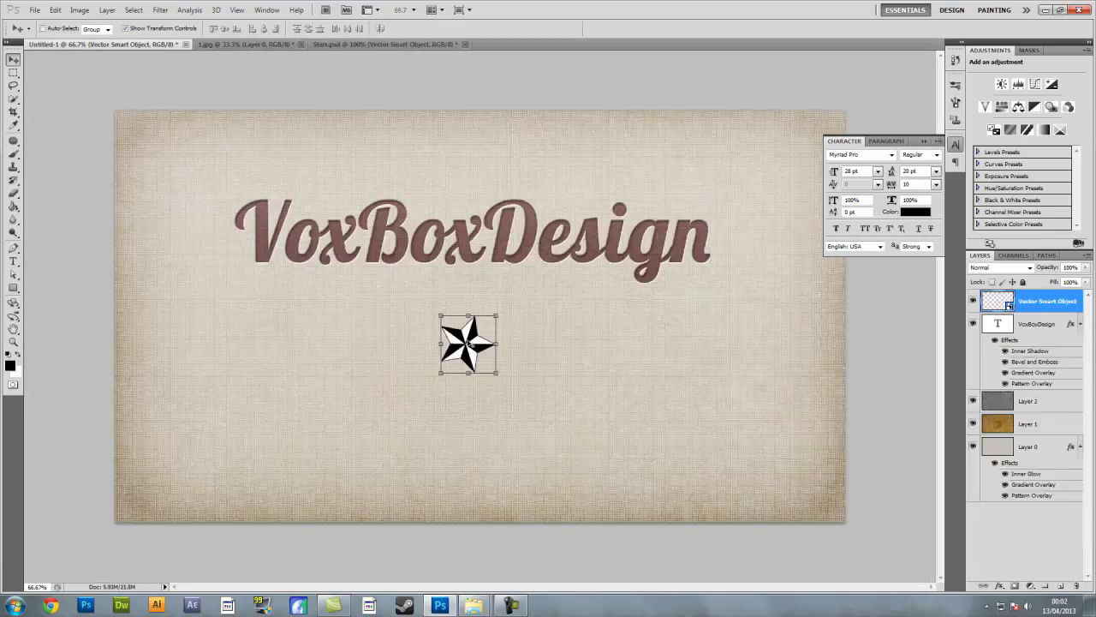
left_click_drag(435, 310, 486, 310)
left_click(573, 28)
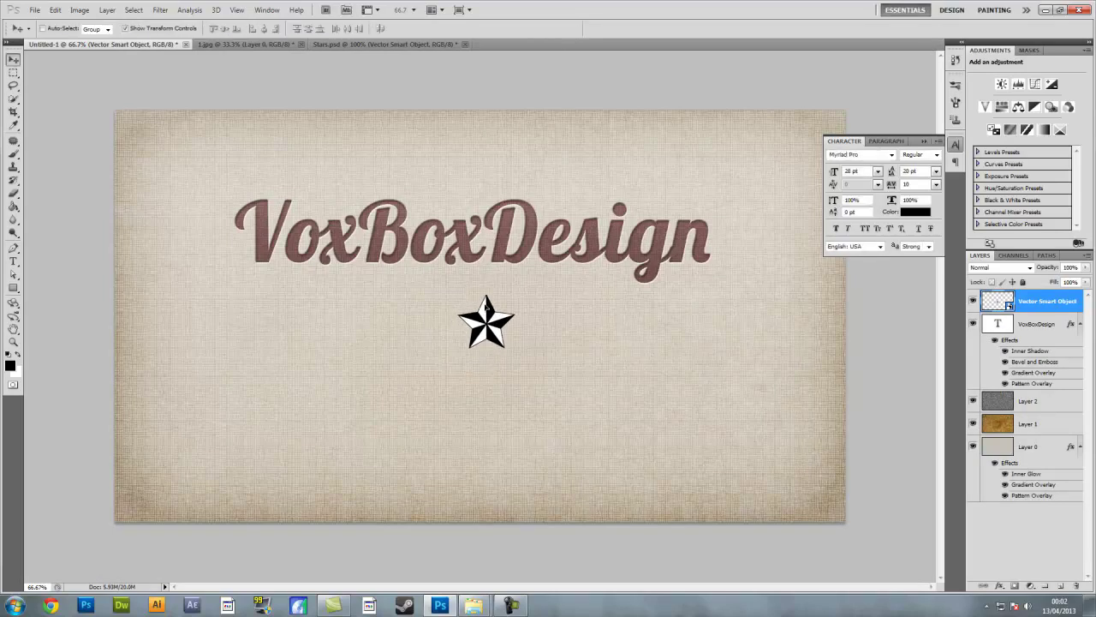
left_click_drag(485, 302, 483, 309)
Step: Give the star layer a 5e5d5a Color Overlay at 45% opacity
double_click(1062, 305)
double_click(1074, 310)
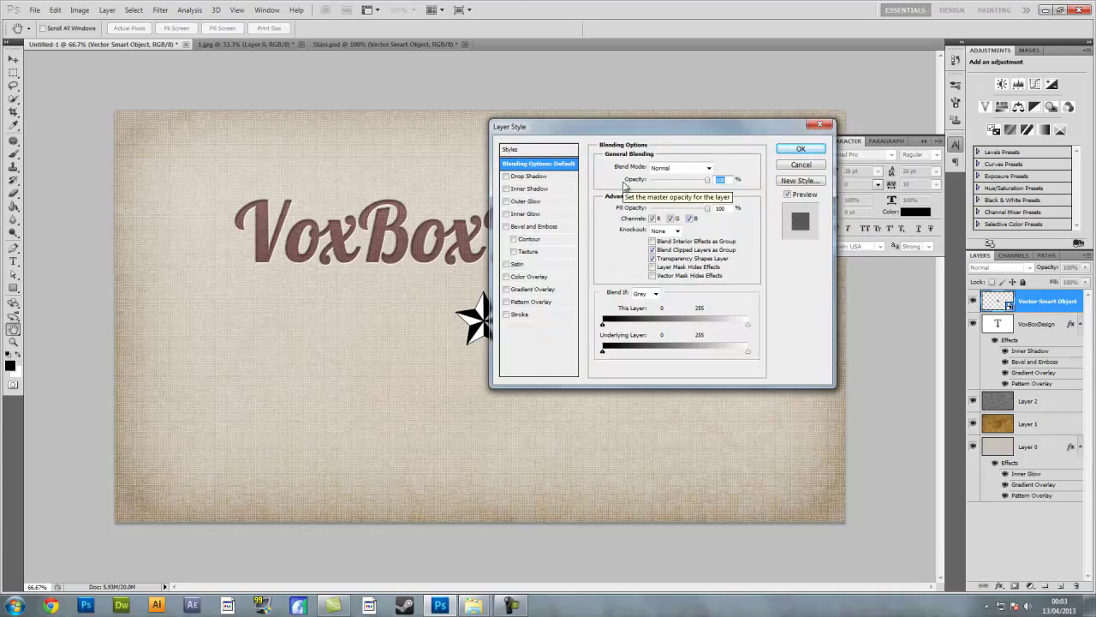
left_click(533, 276)
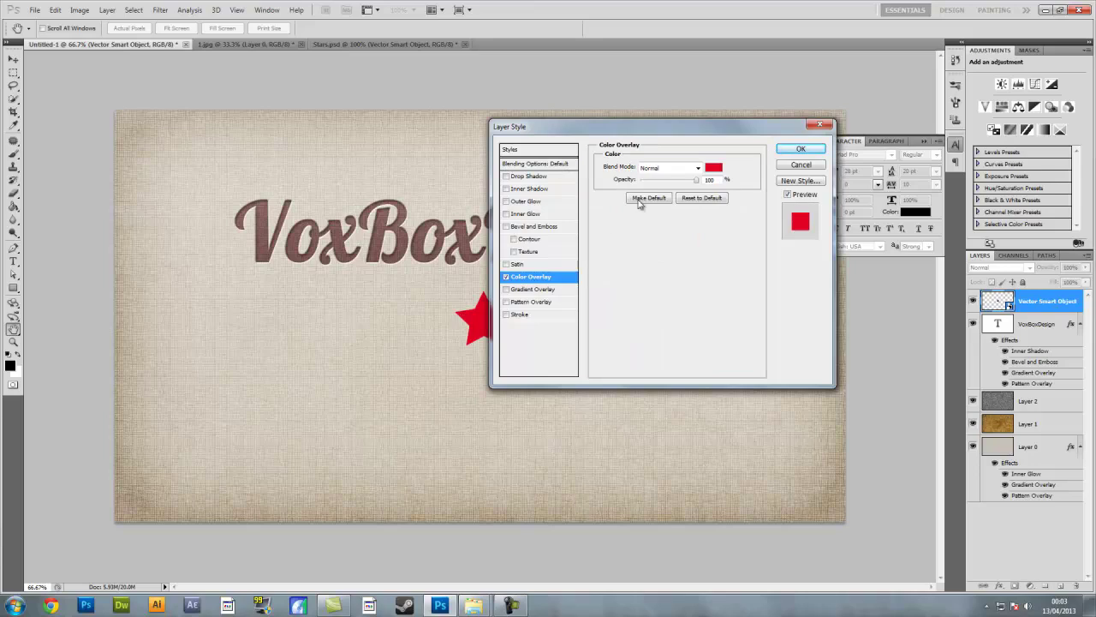
left_click(714, 169)
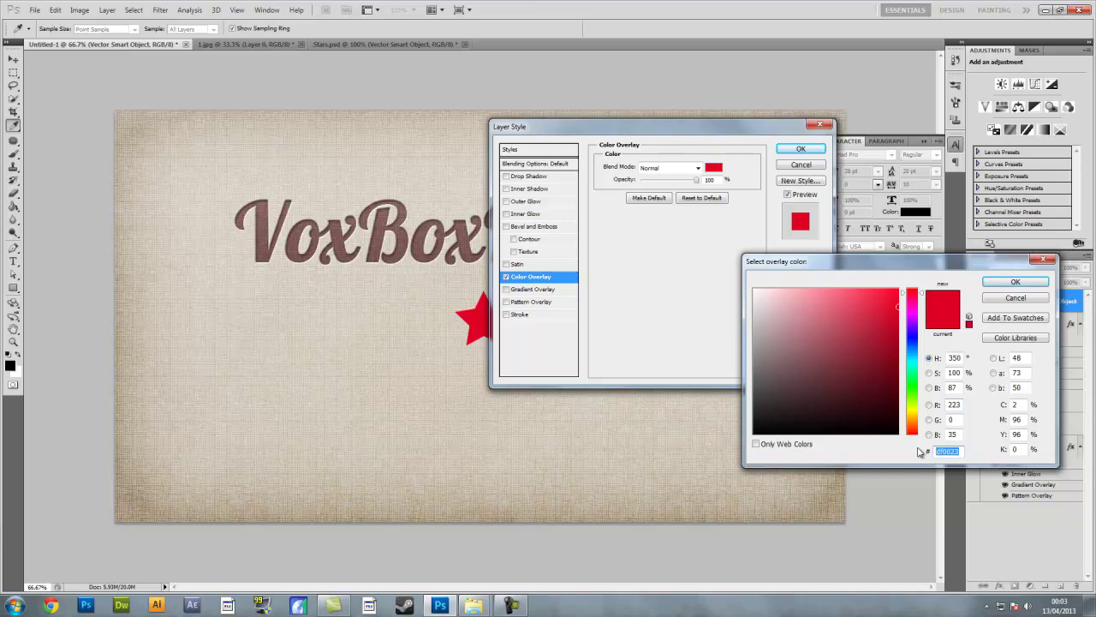
type("5e")
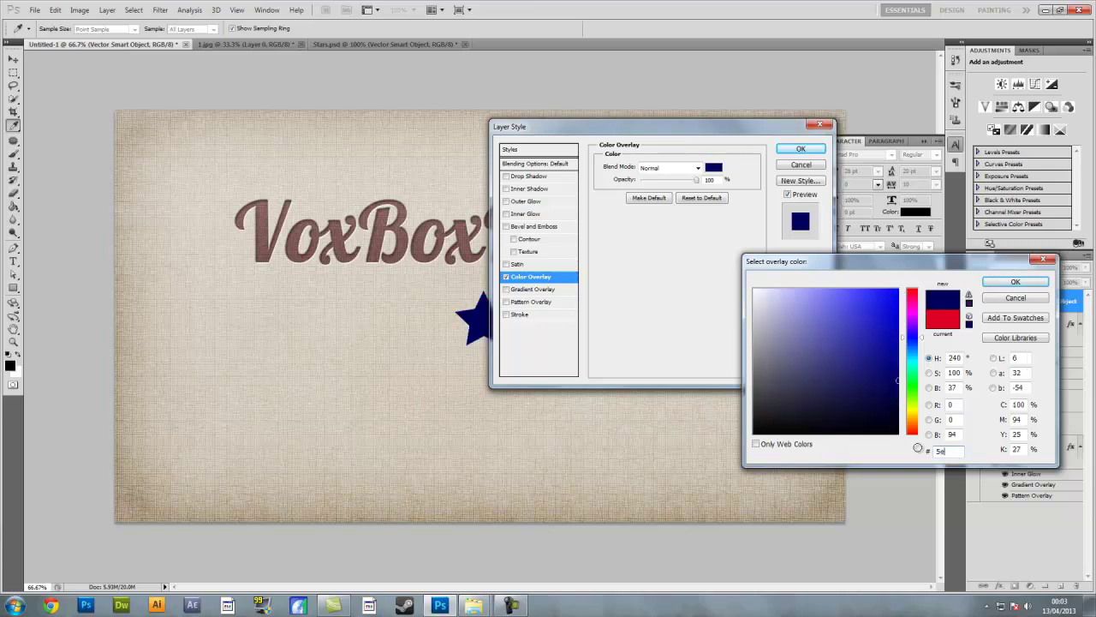
type("5d")
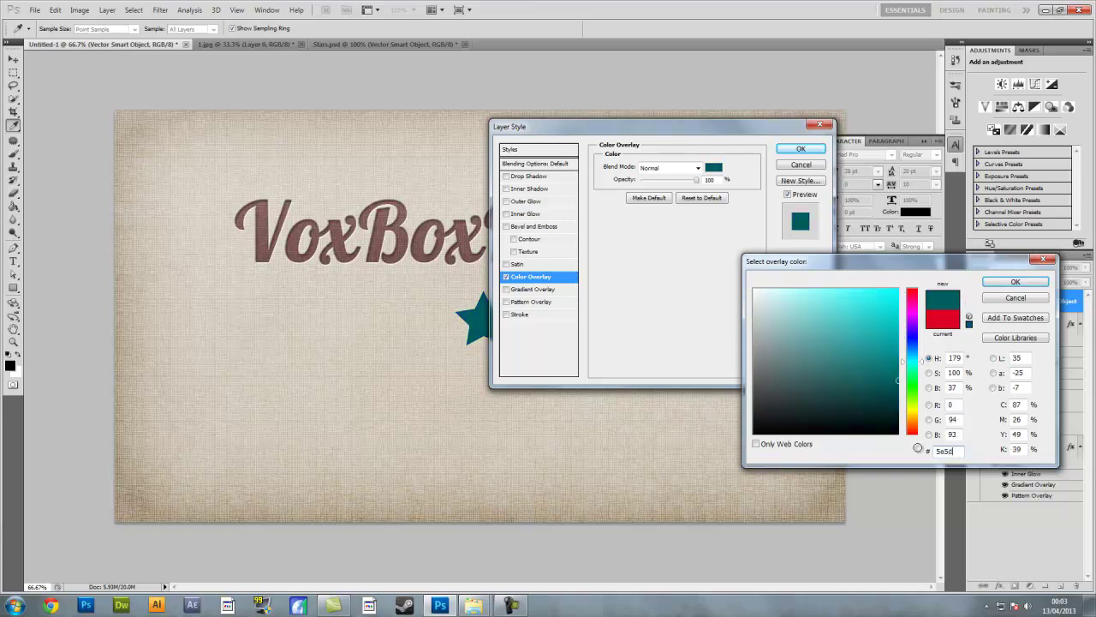
type("5a")
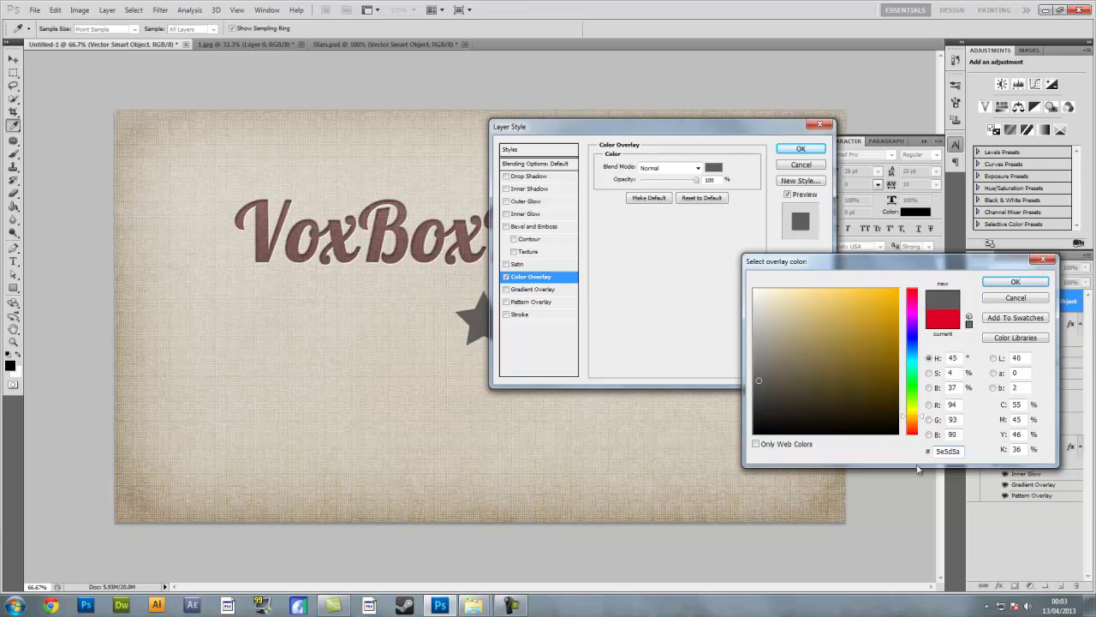
left_click(1011, 283)
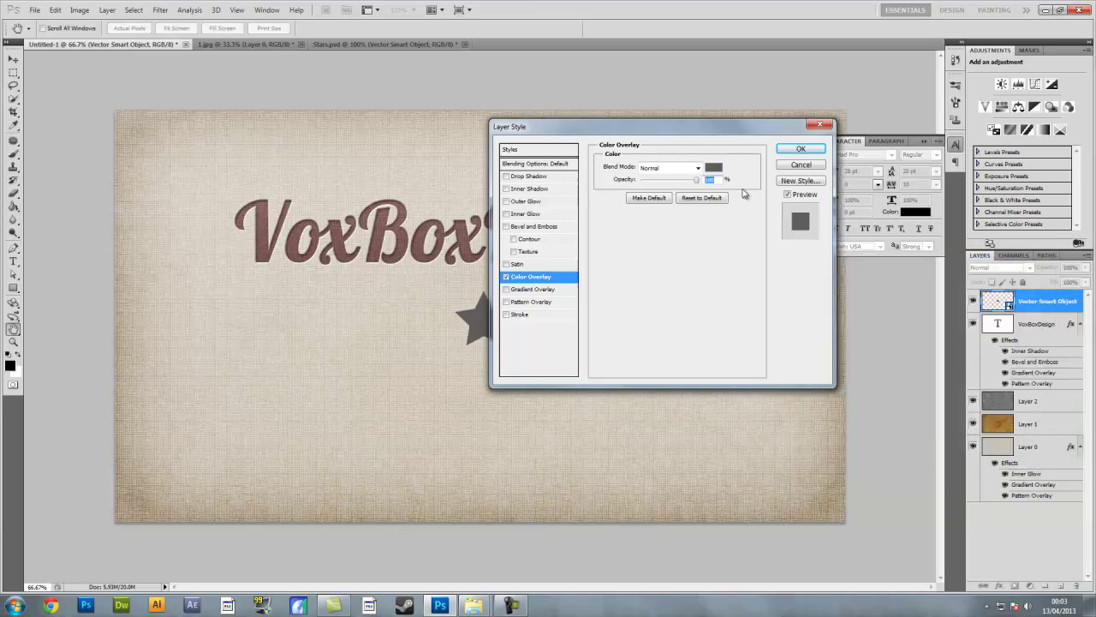
type("45")
left_click(541, 189)
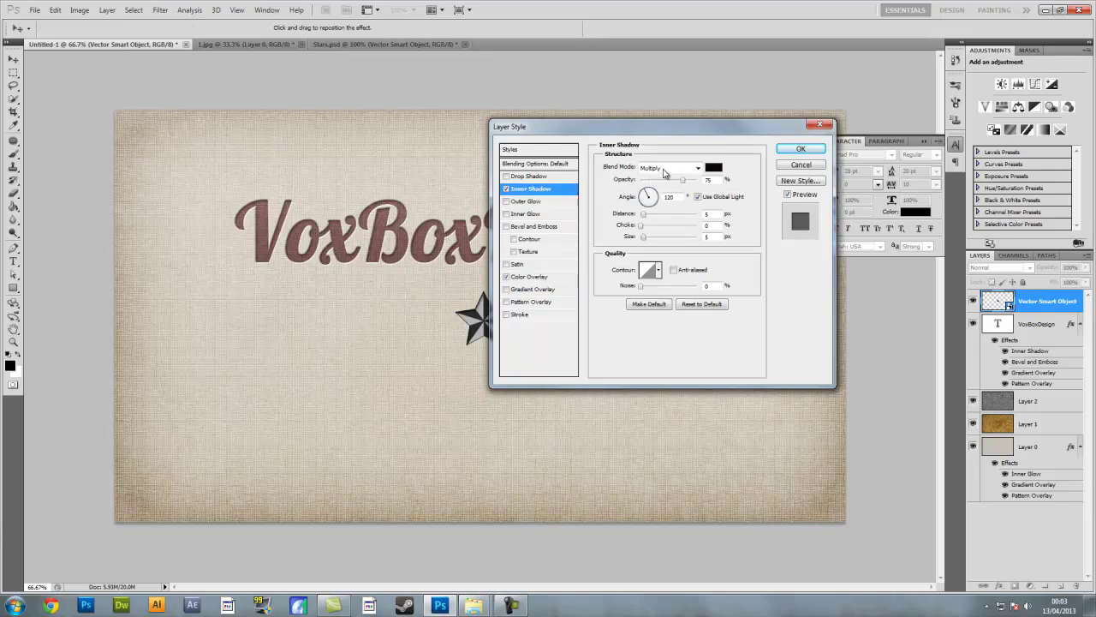
Step: Set the star's Inner Shadow to Linear Burn, opacity 20, distance 1, size 4, anti-aliased
left_click(666, 169)
left_click(665, 234)
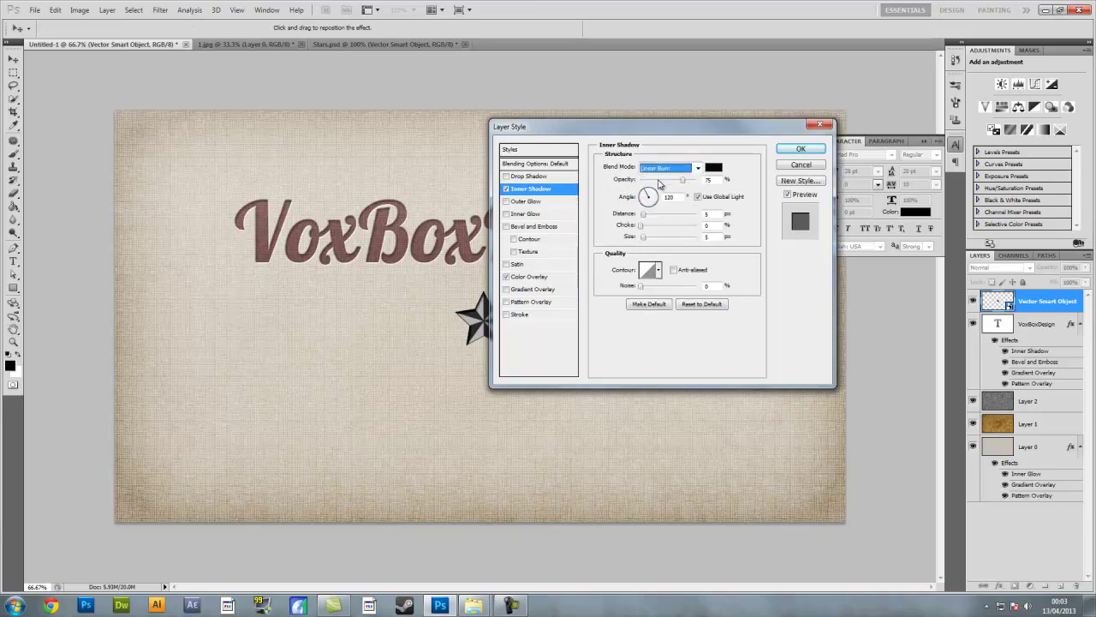
double_click(708, 179)
type("2")
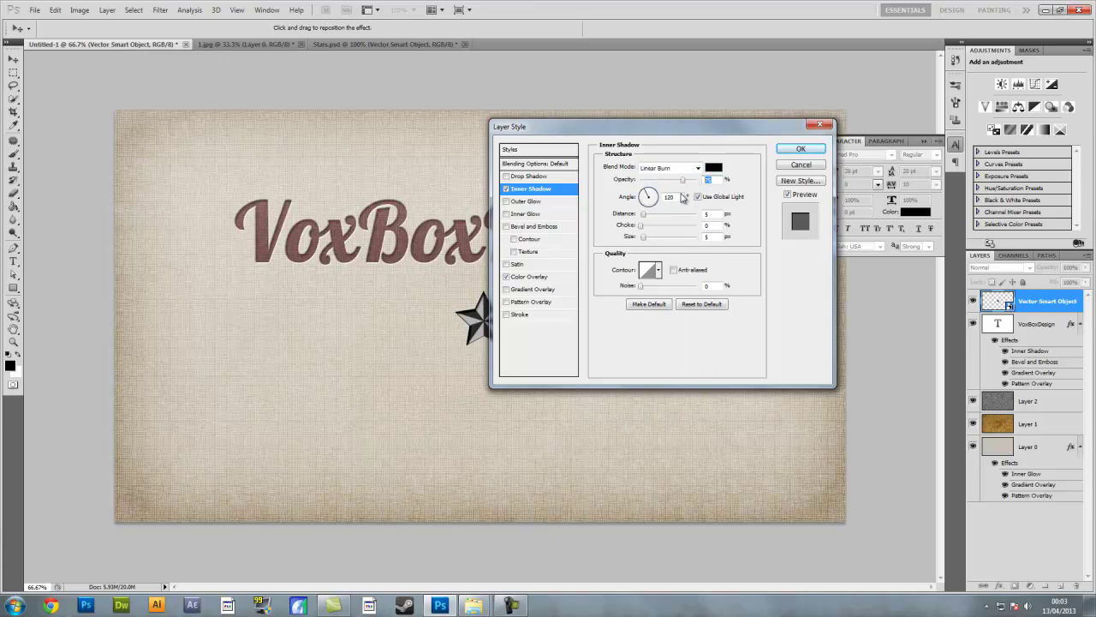
type("0")
double_click(719, 213)
key("BackSpace")
type("1")
double_click(704, 237)
type("4")
left_click(674, 270)
Step: Enable Bevel and Emboss as a downward Outer Bevel with size 2
left_click(543, 226)
left_click(668, 170)
left_click(669, 169)
left_click(669, 179)
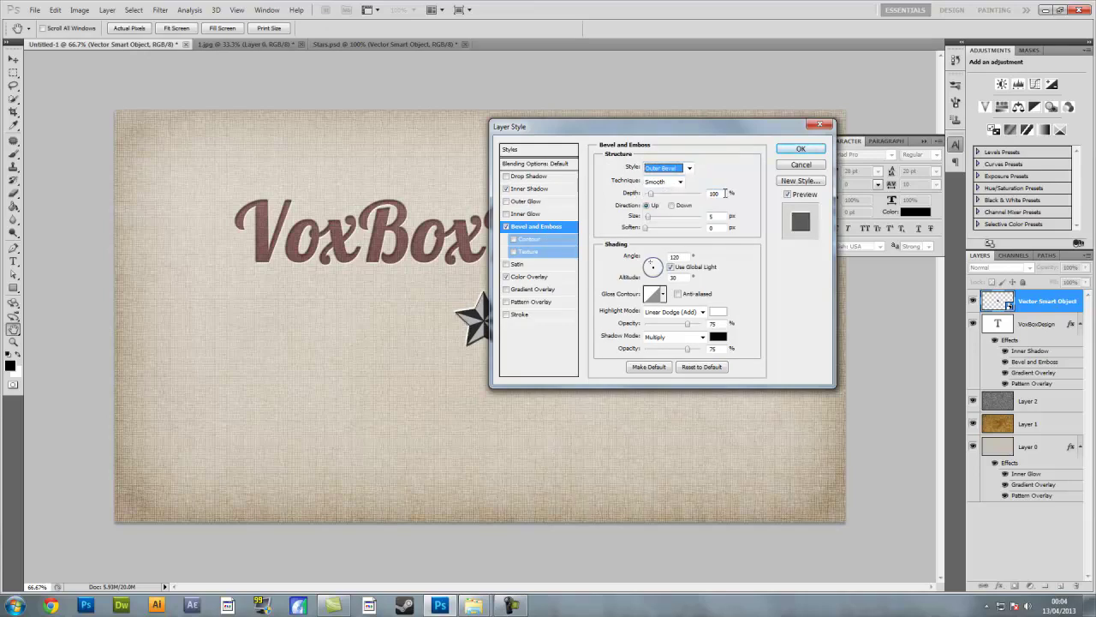
left_click(671, 205)
type("2")
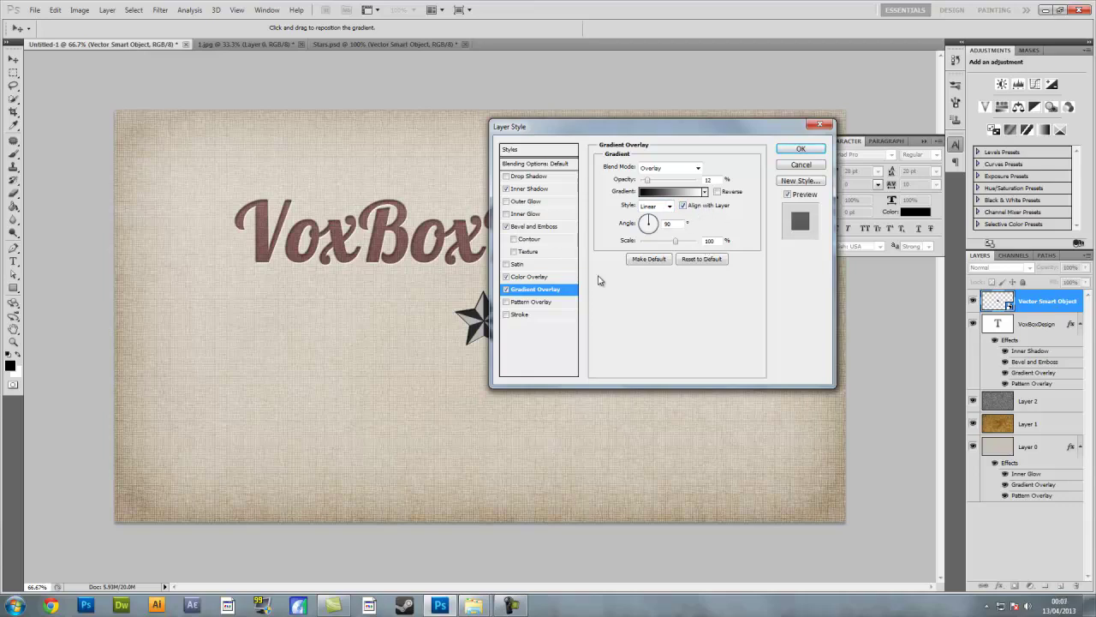
Step: Add a grey textured Pattern Overlay blended as Overlay at 25% and apply the layer style
left_click(561, 302)
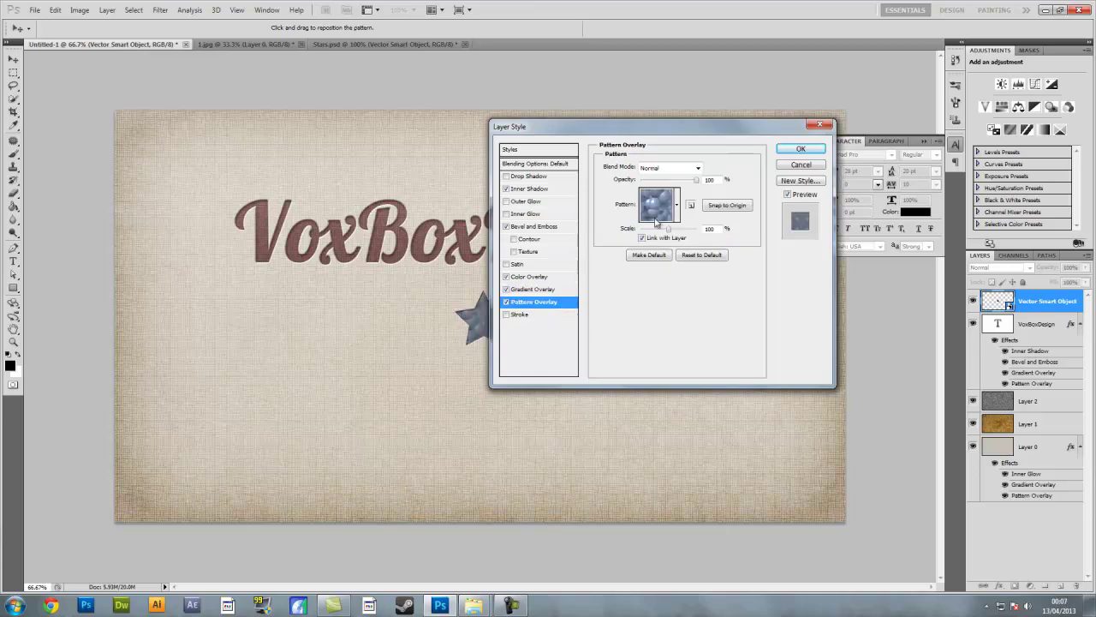
left_click(673, 168)
left_click(668, 319)
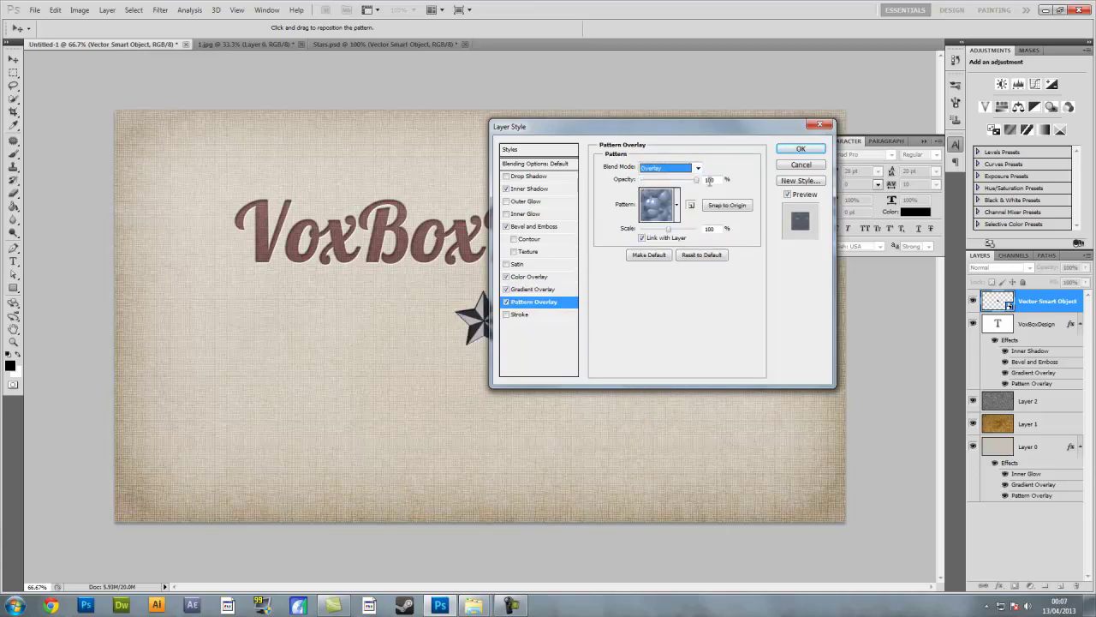
left_click(713, 179)
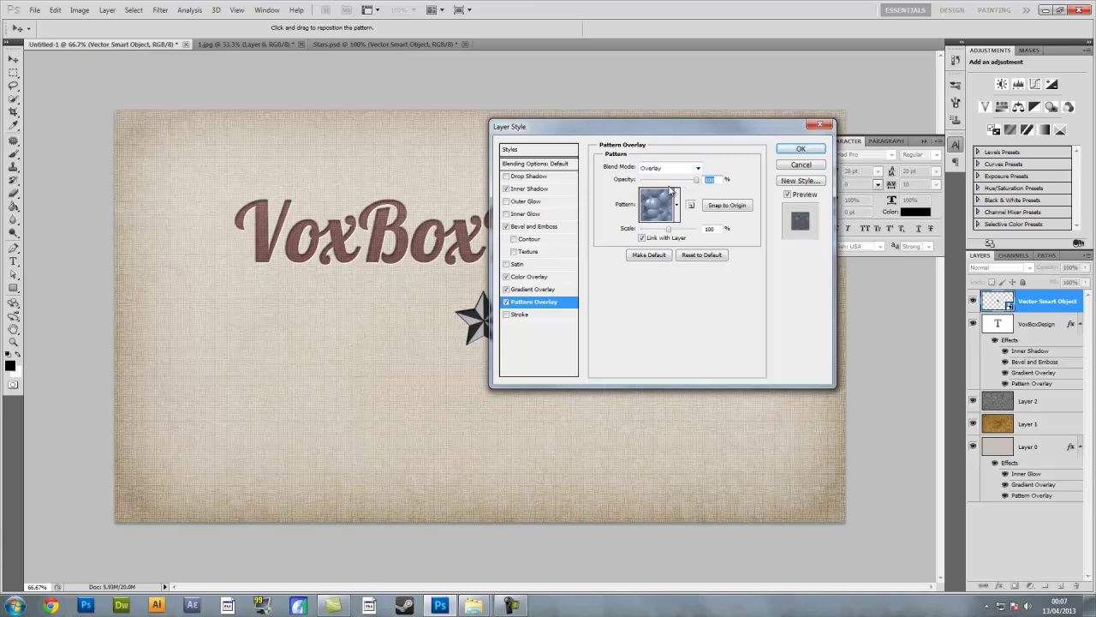
left_click(677, 206)
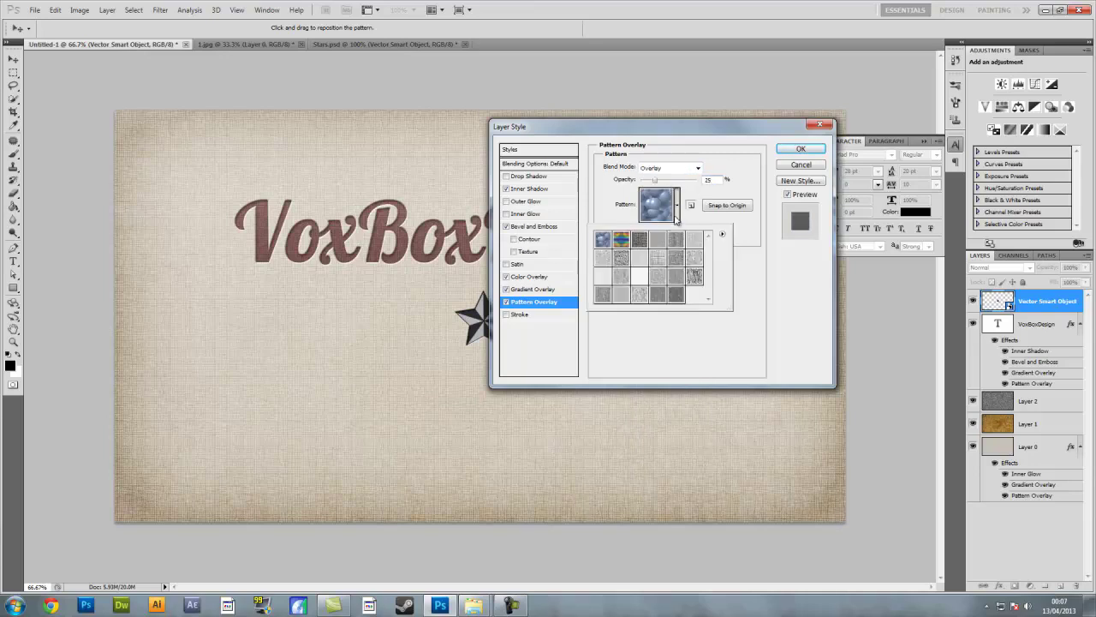
left_click(677, 263)
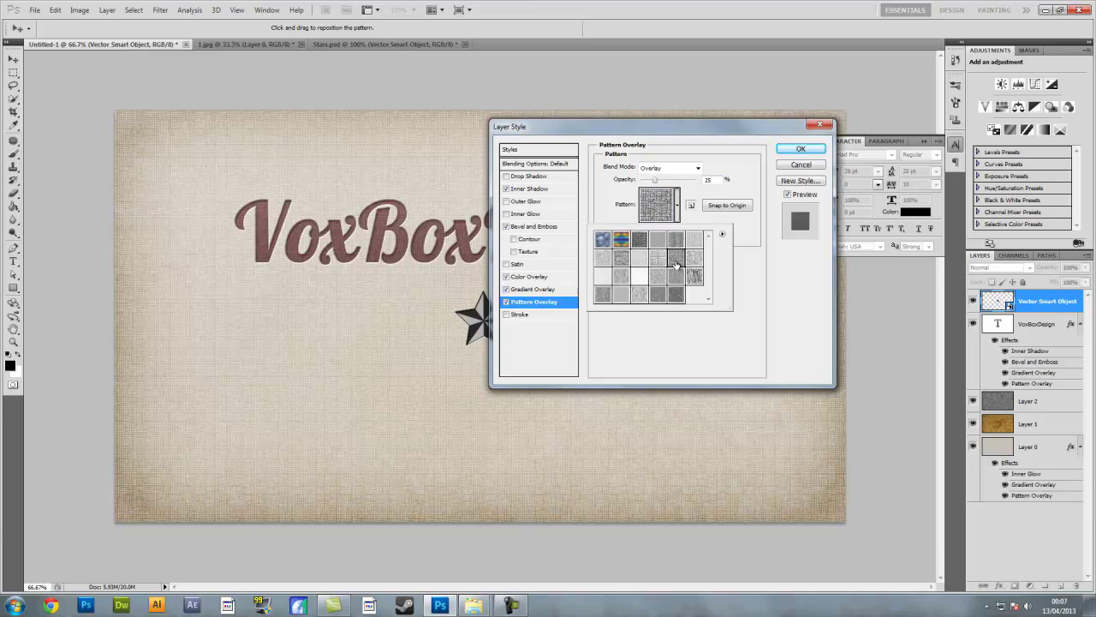
left_click(771, 286)
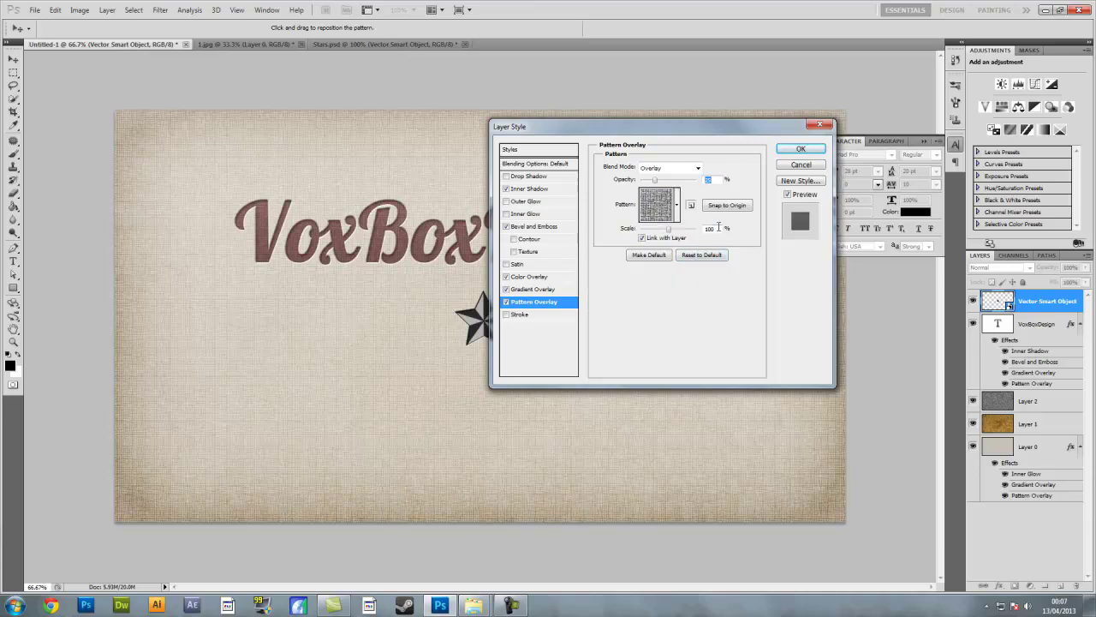
left_click(785, 150)
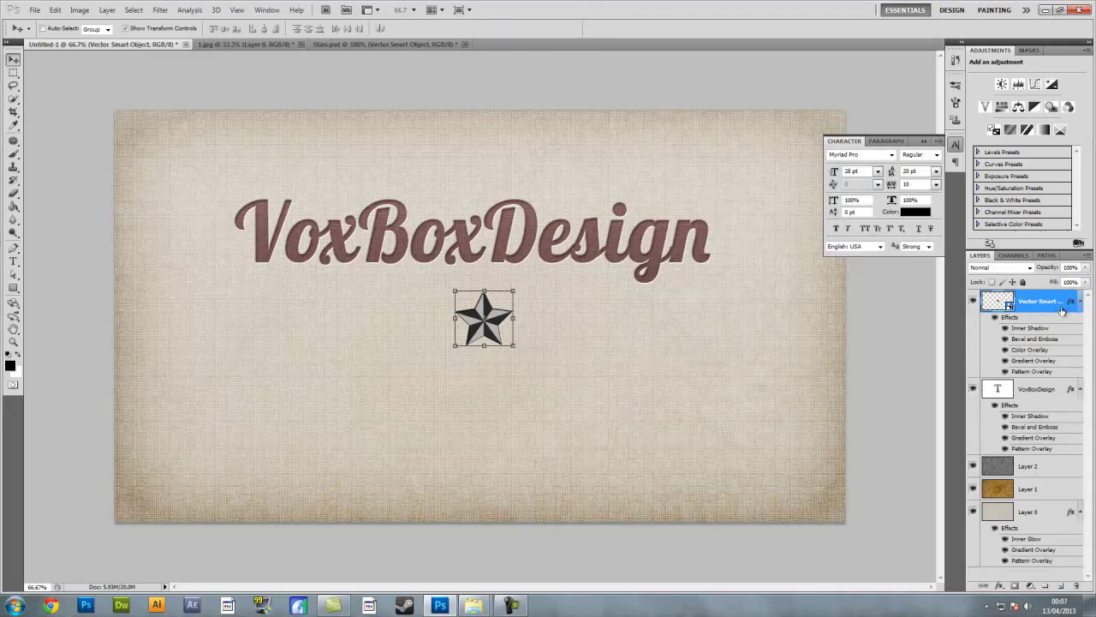
Step: Duplicate the star layer, then shrink the copy and place it right of the original
right_click(1062, 311)
left_click(1039, 312)
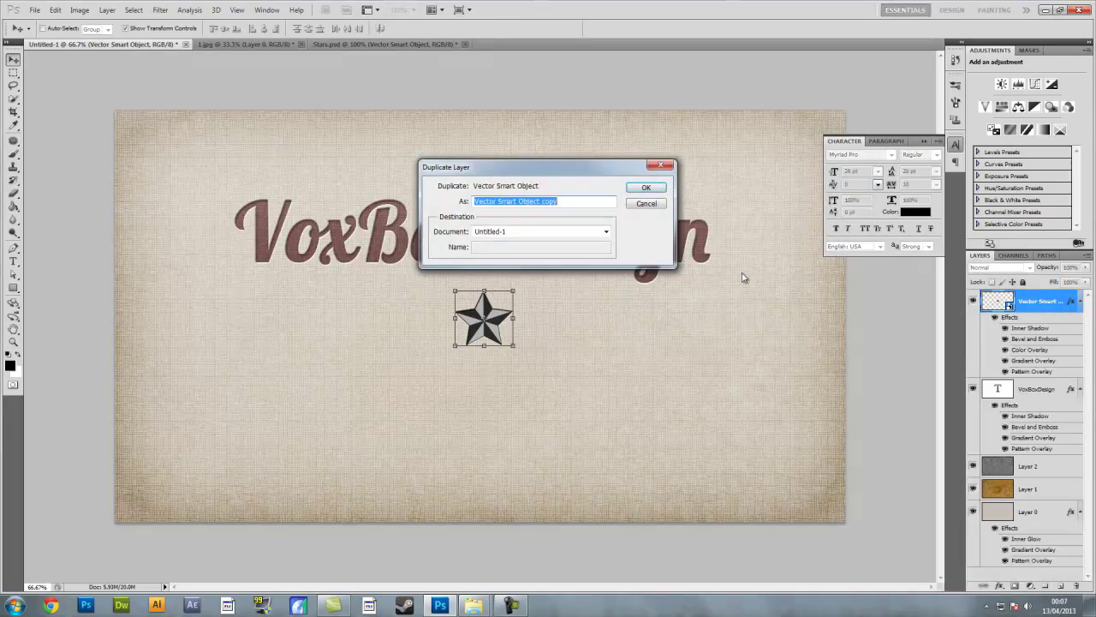
left_click(647, 187)
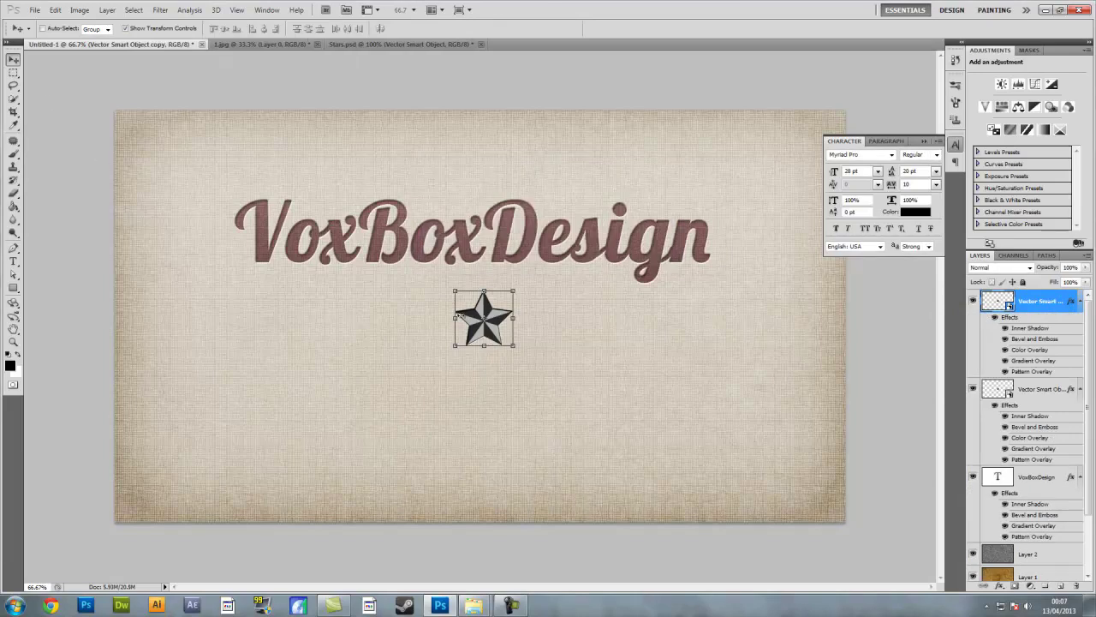
left_click_drag(489, 310, 564, 324)
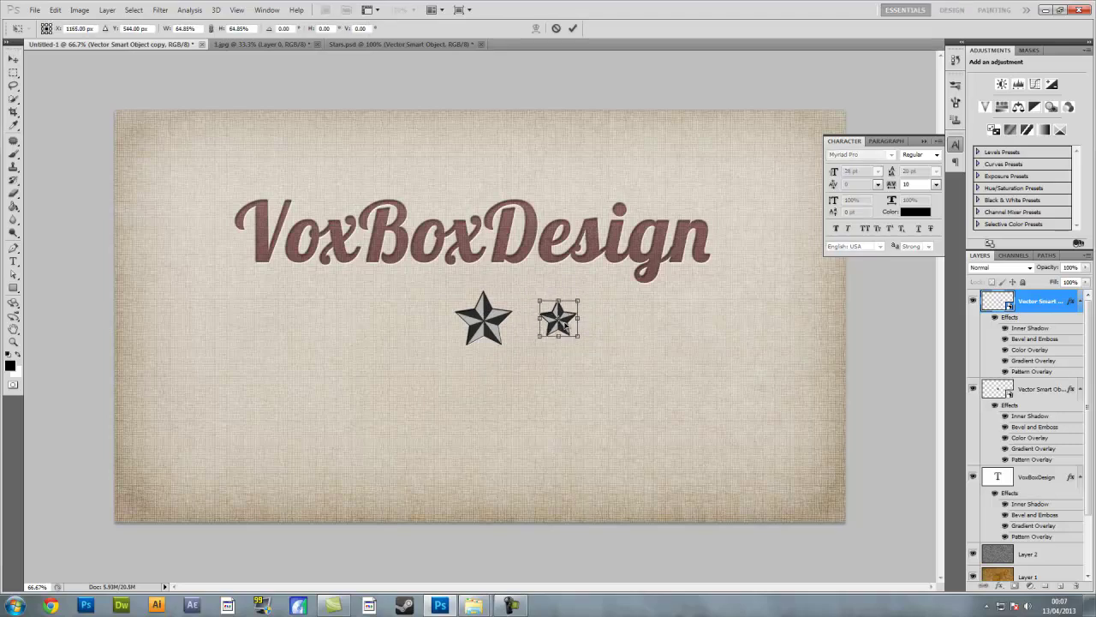
left_click(573, 30)
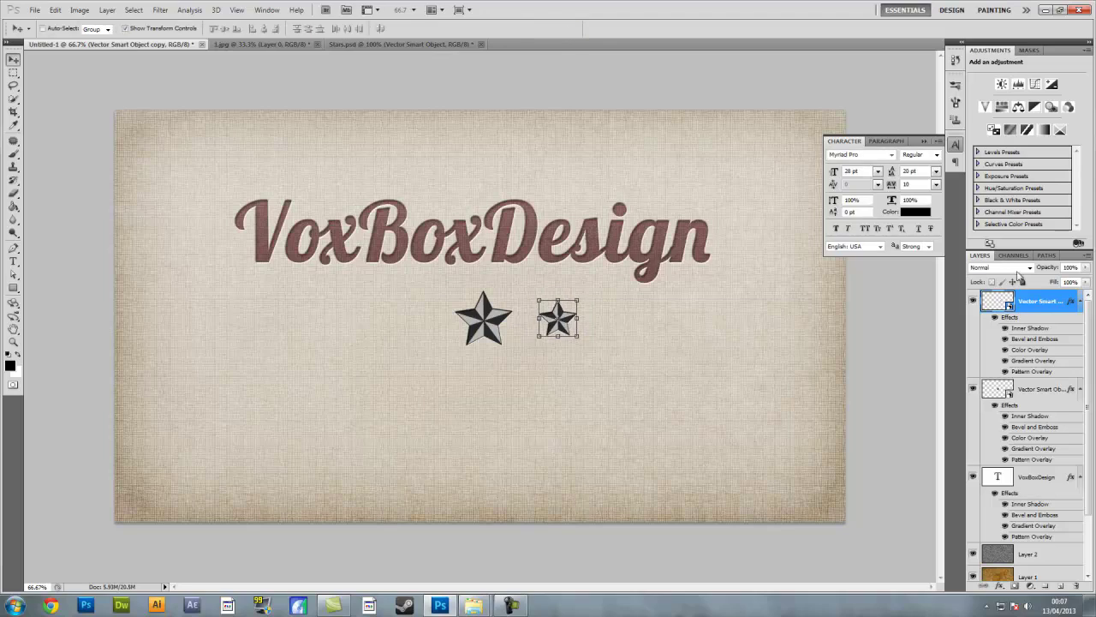
Step: Duplicate the small star and move the third star left of the large one
right_click(1057, 305)
left_click(1041, 318)
left_click(643, 194)
left_click_drag(567, 317, 418, 319)
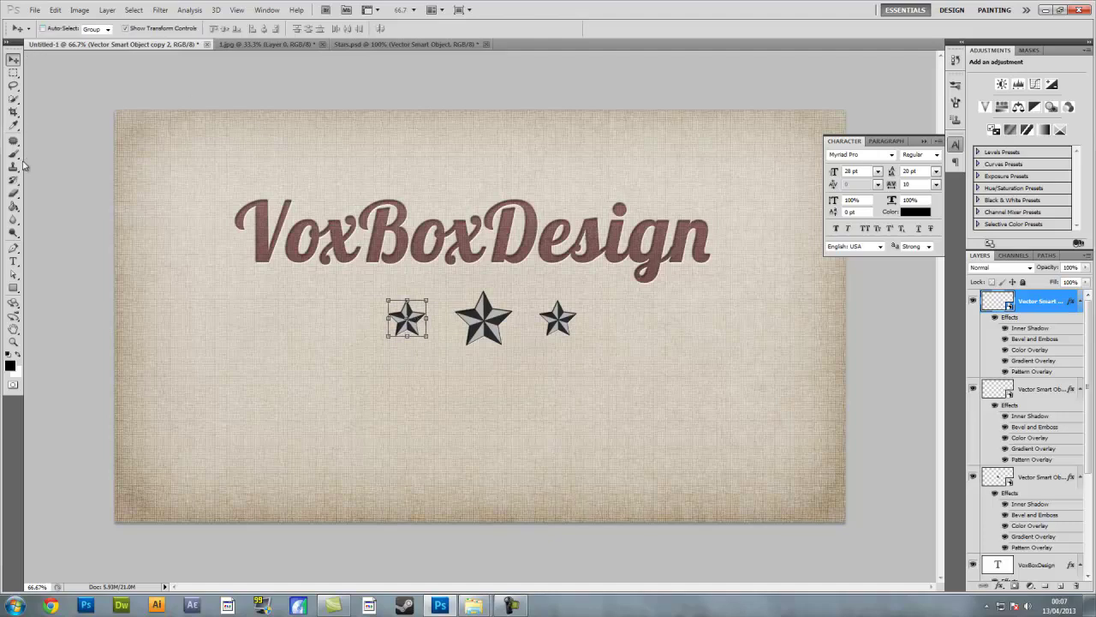
Step: Type the tagline 'Innovation In Design' below the stars and select it
left_click(13, 262)
left_click(334, 425)
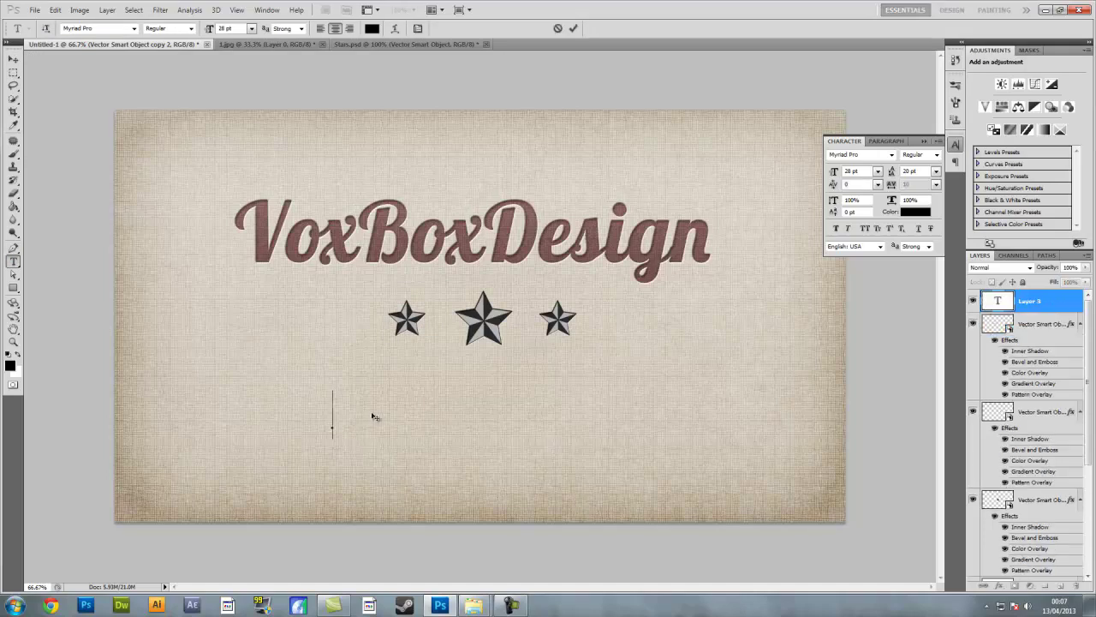
type("Innovation I")
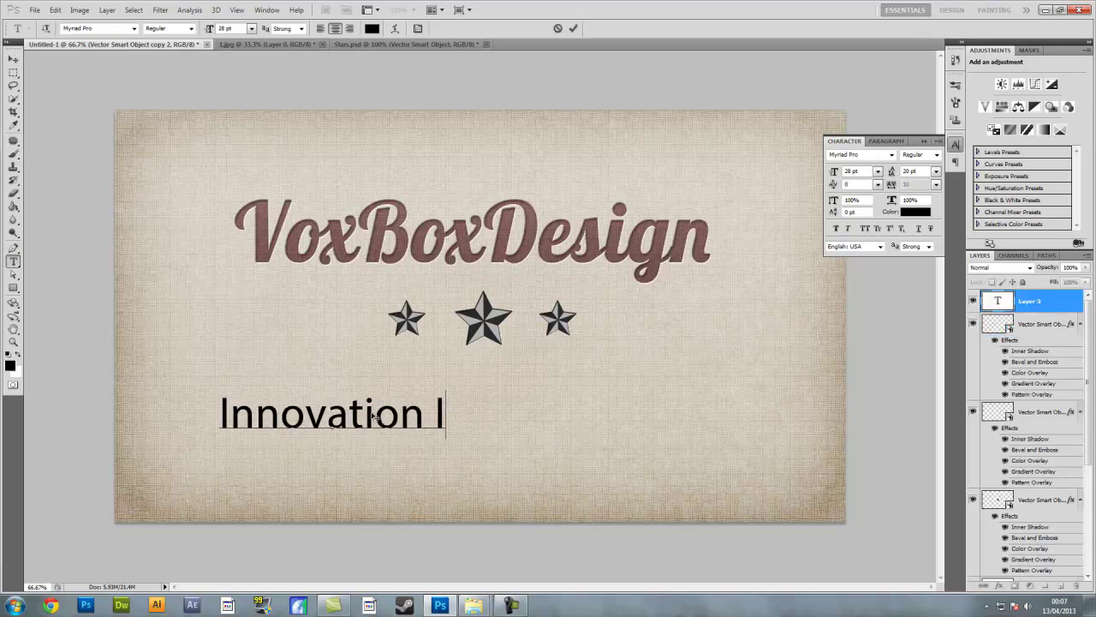
type("n Design")
key("ctrl+a")
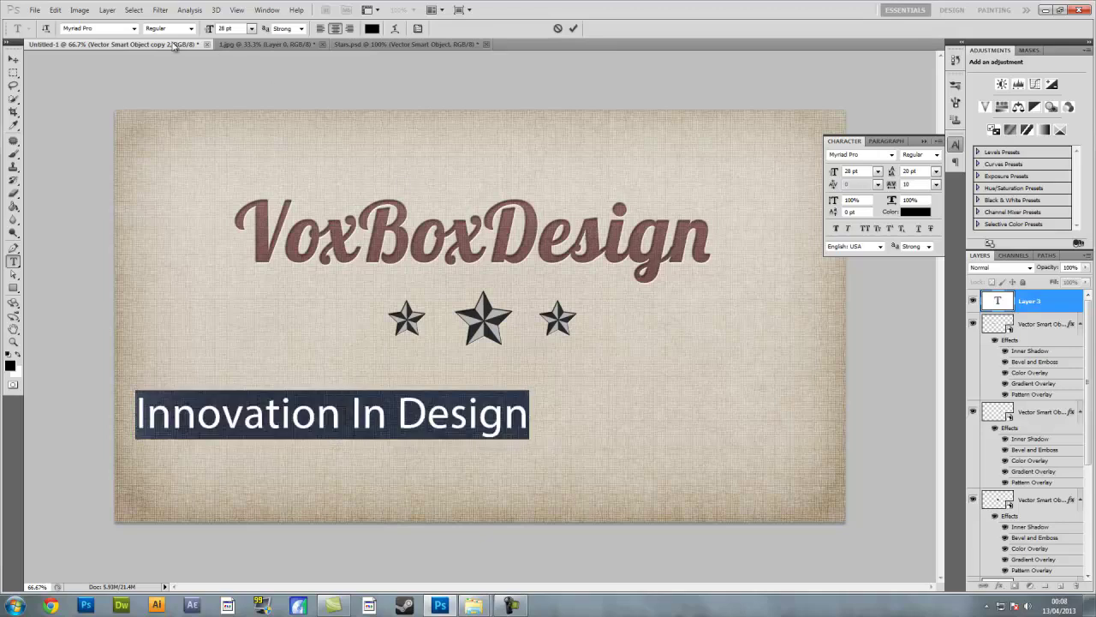
Step: Set the tagline font to Ligurino Condensed
left_click(133, 27)
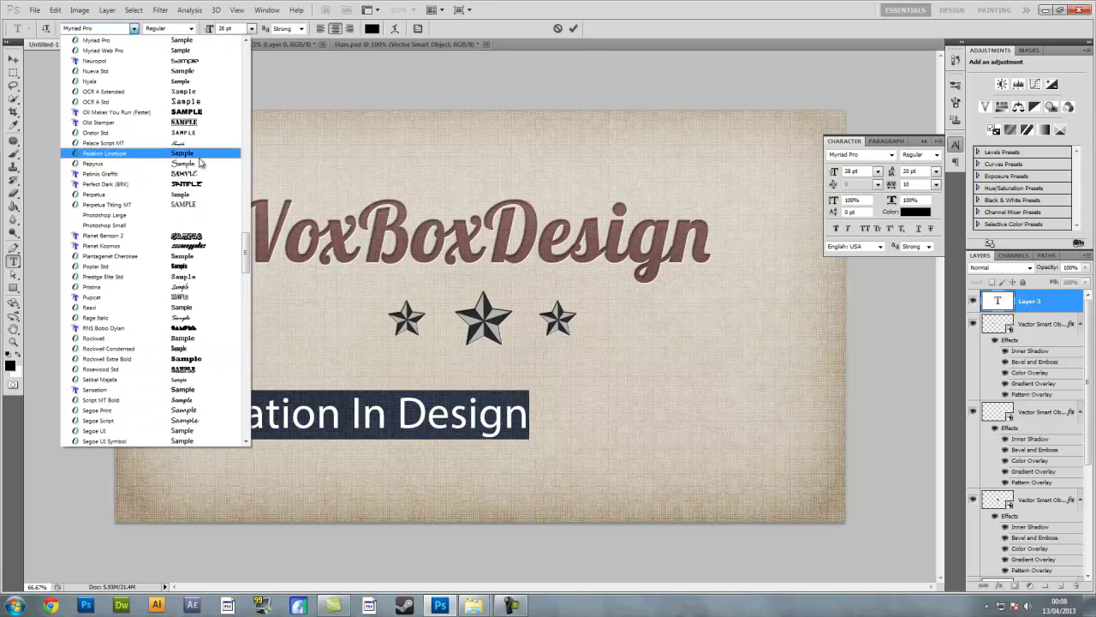
left_click_drag(246, 250, 244, 185)
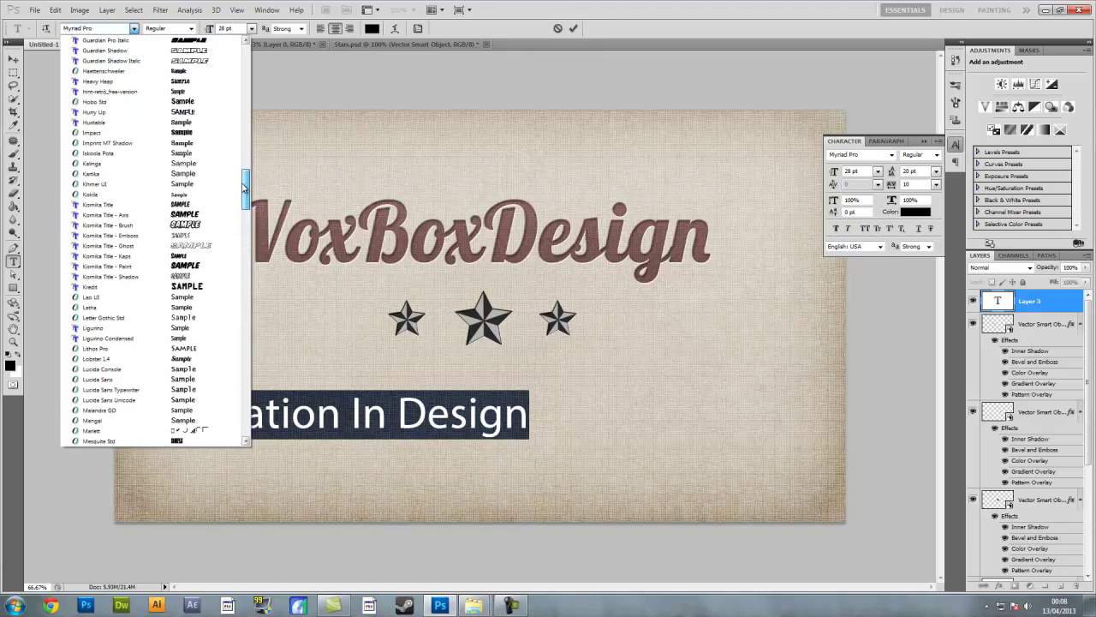
left_click(107, 337)
left_click(134, 28)
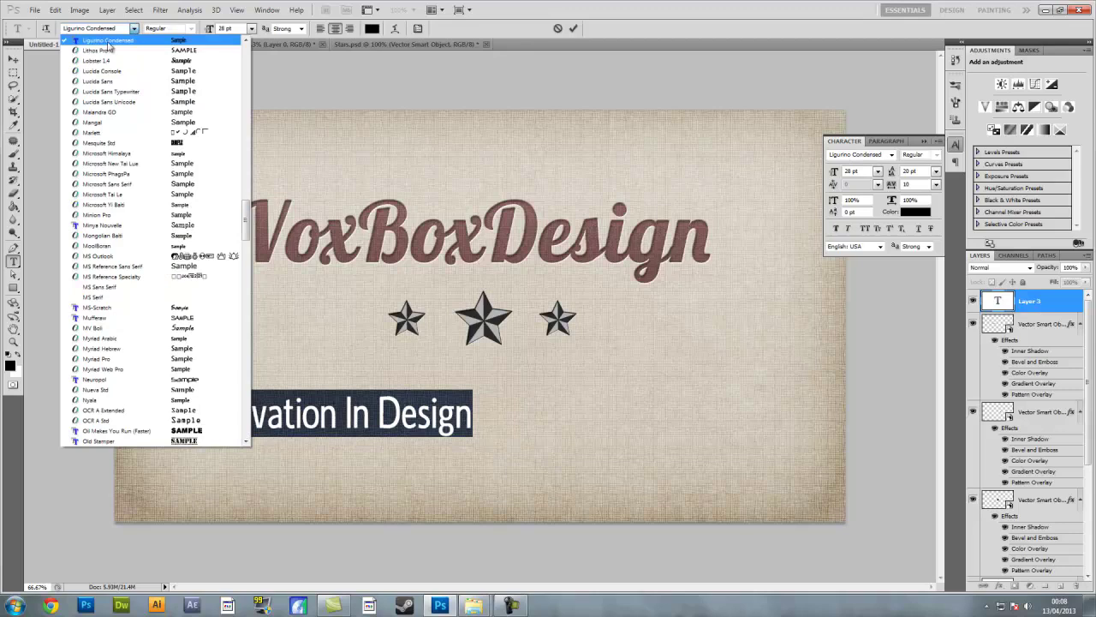
left_click(131, 42)
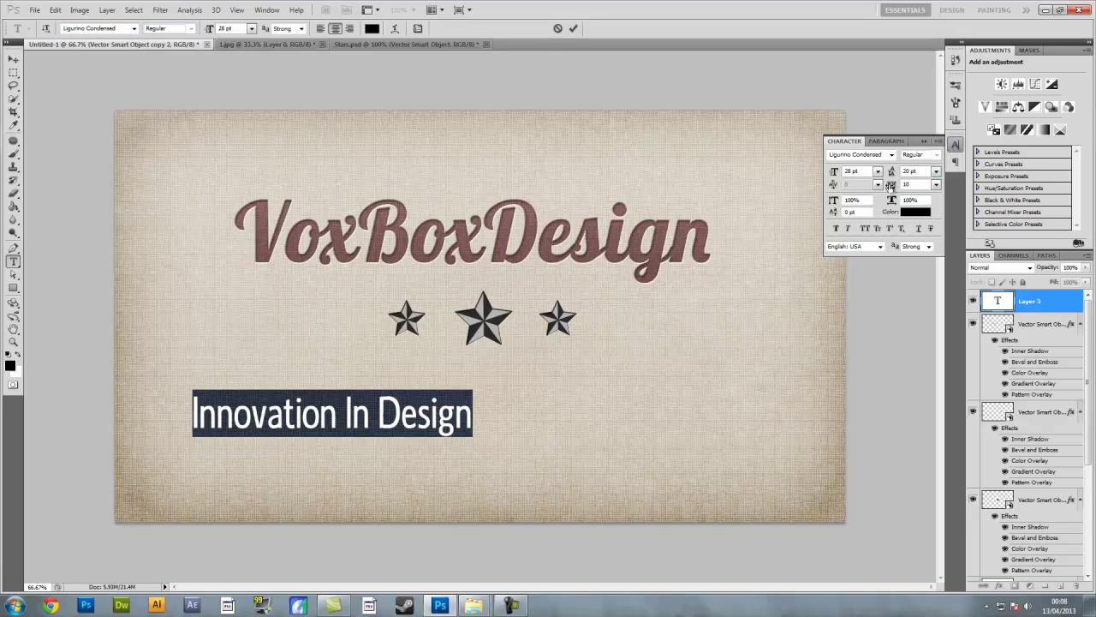
Step: Set tagline tracking to 190 and centre it under the stars
left_click_drag(891, 185, 897, 186)
left_click(14, 58)
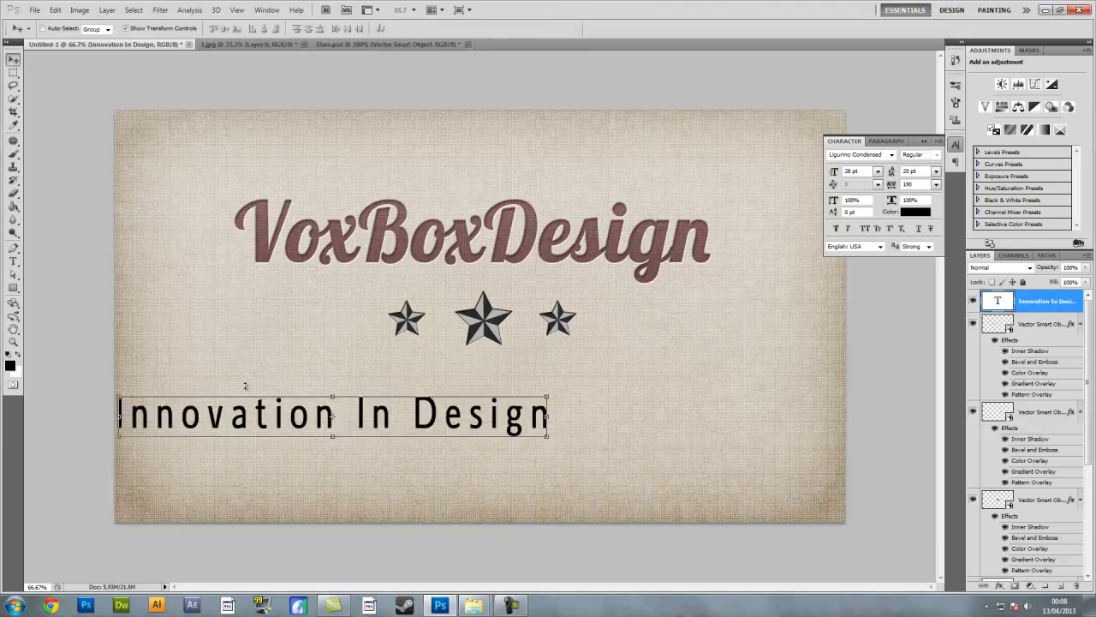
left_click_drag(244, 418, 387, 415)
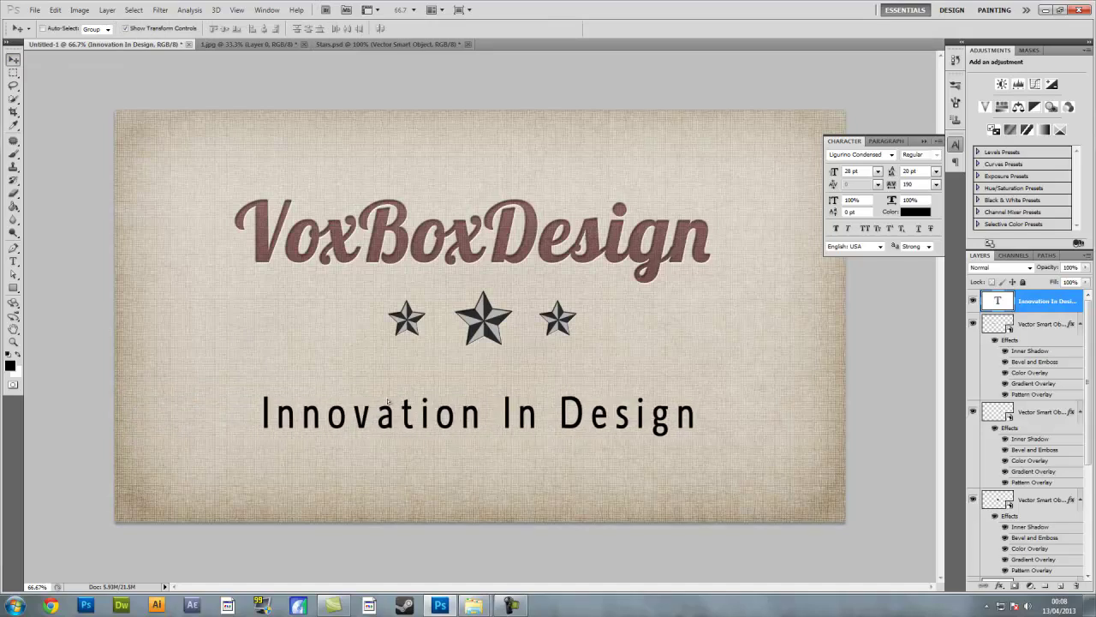
Step: Copy the left star's layer style, then bring up the tagline layer's context menu
left_click(388, 403)
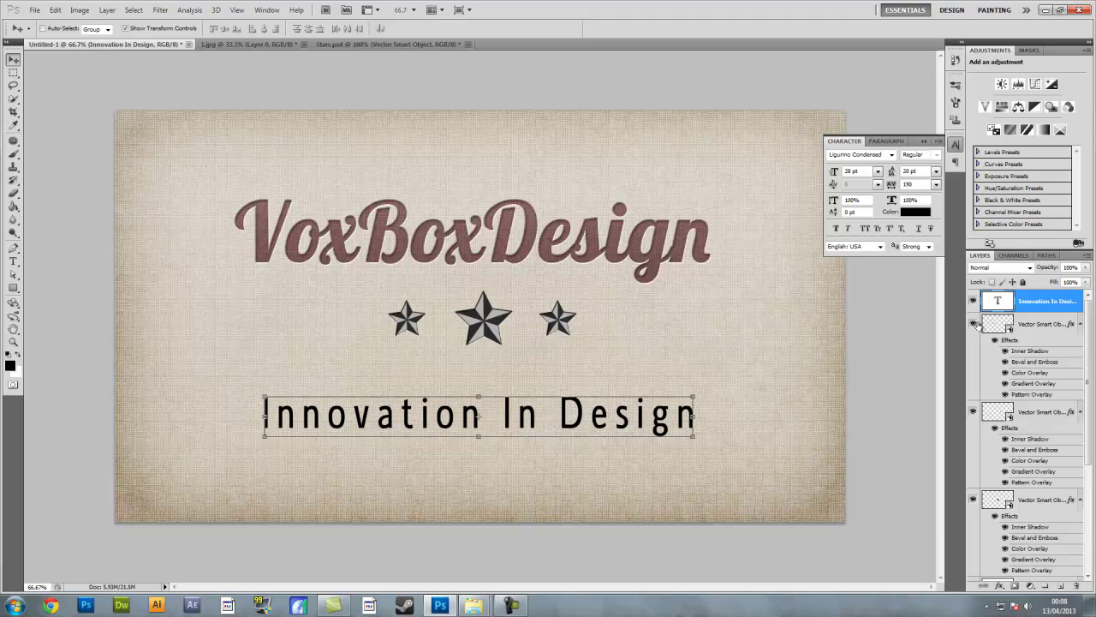
left_click(1048, 327)
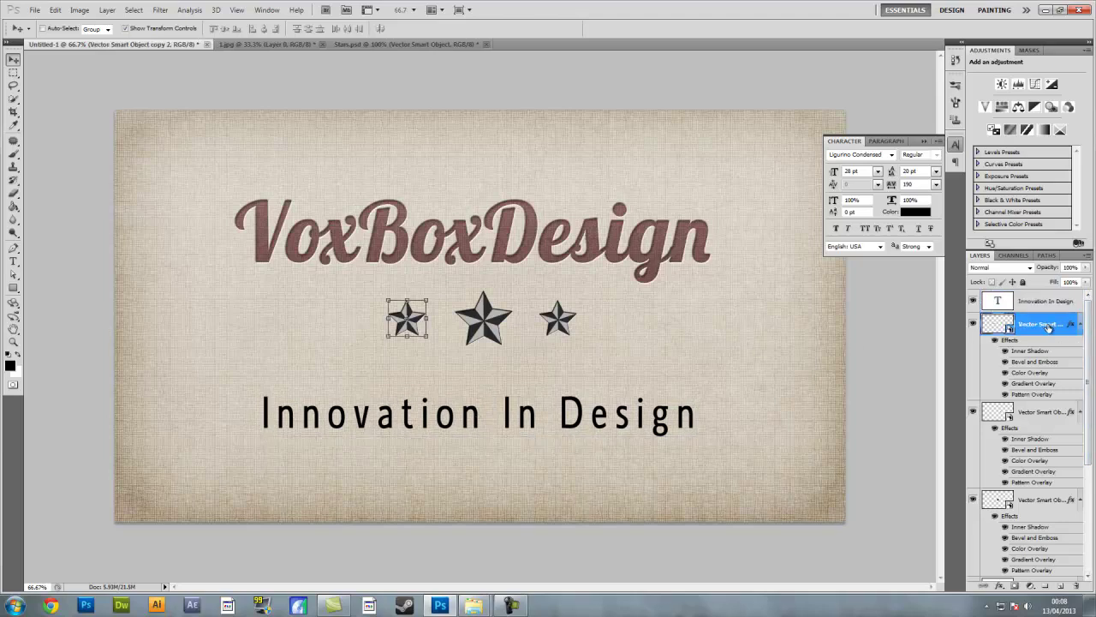
right_click(1048, 327)
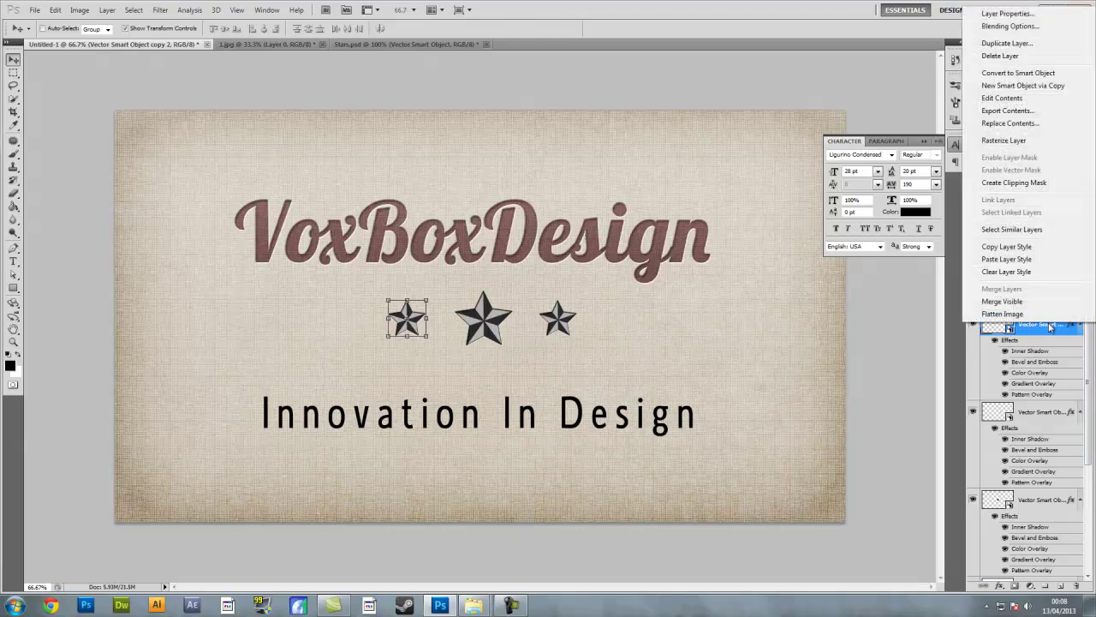
left_click(1028, 248)
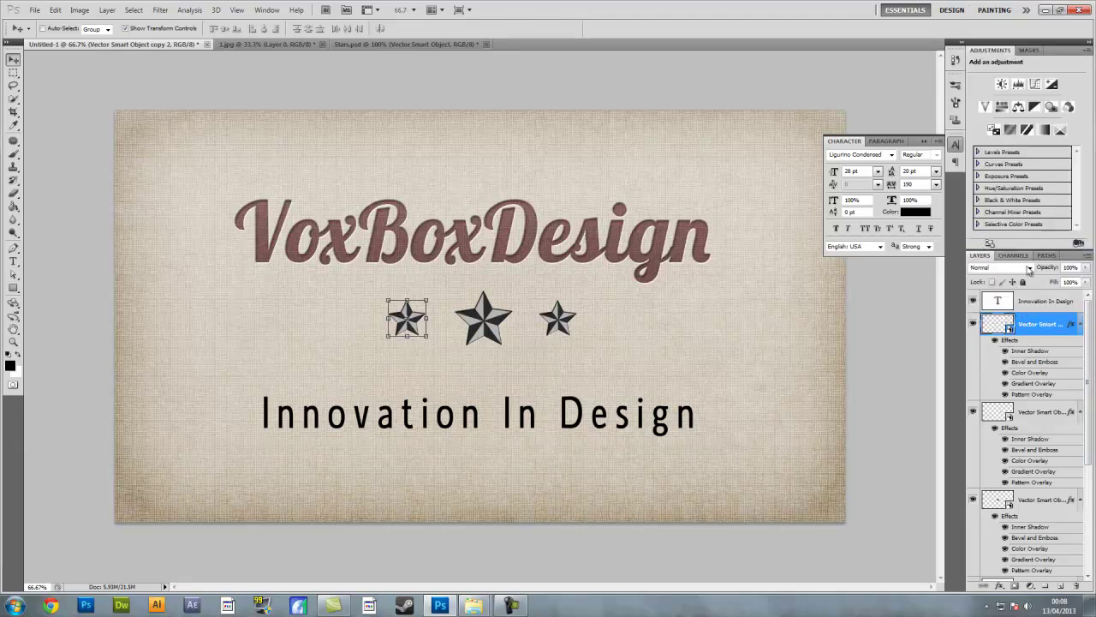
left_click(1050, 301)
right_click(1050, 299)
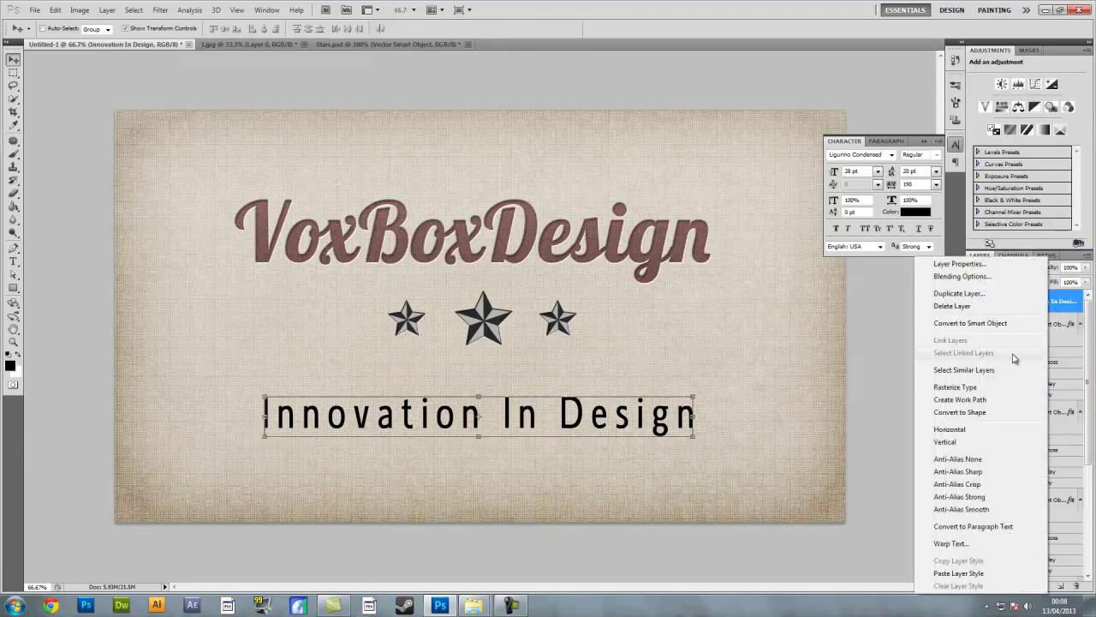